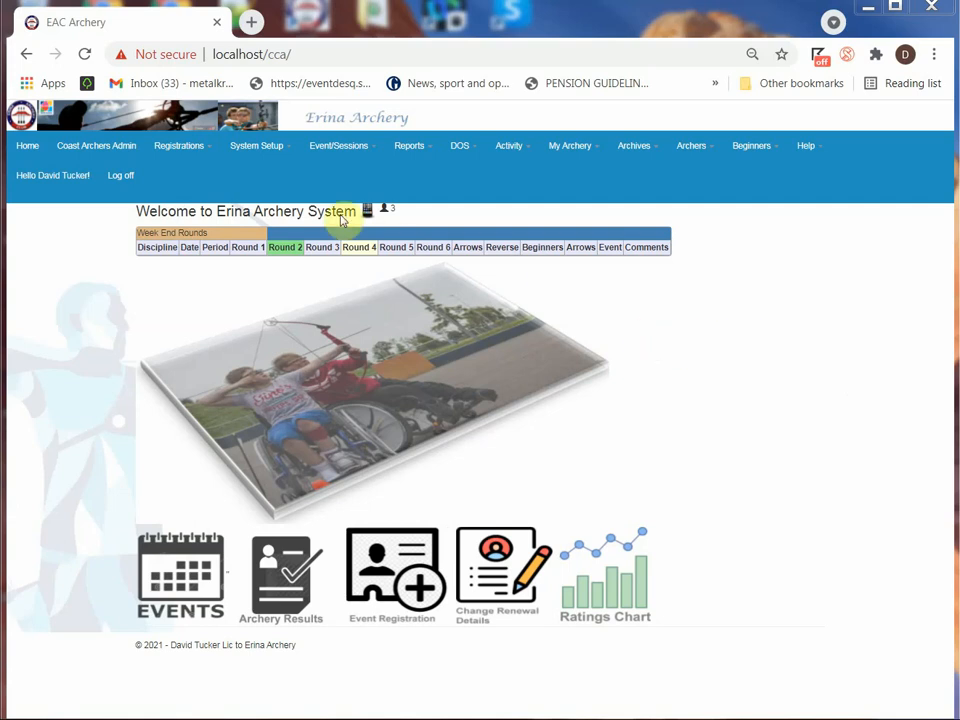
Open Event/Session Management, view the edit details of Club Event 24-07-2021, and return to the events list
{"action": "left_click", "coordinate": [331, 152]}
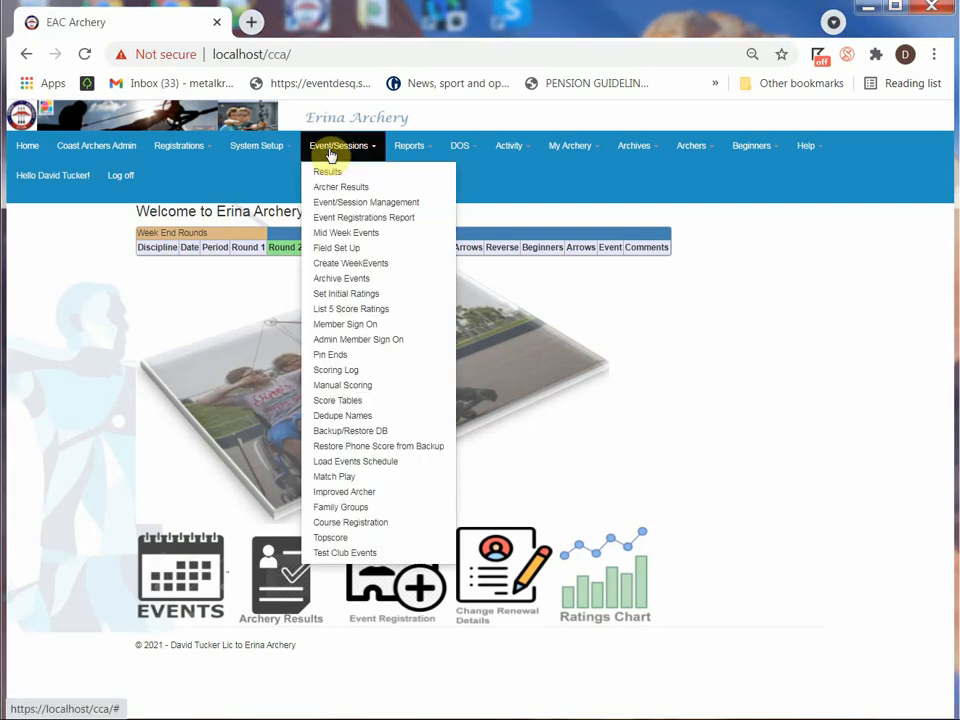
{"action": "left_click", "coordinate": [334, 205]}
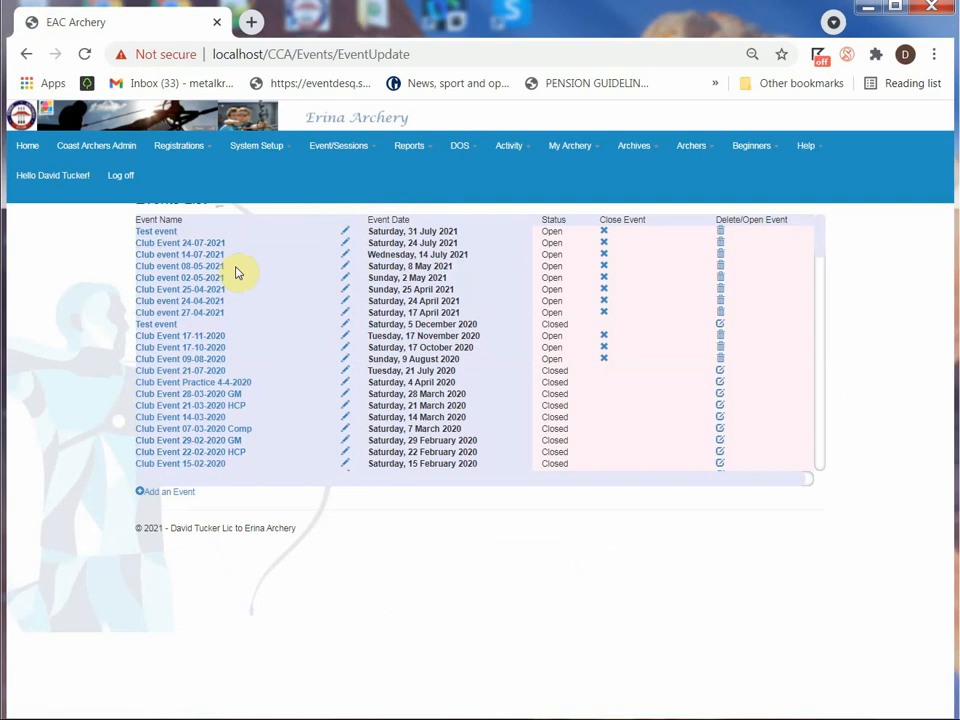
{"action": "left_click", "coordinate": [344, 246]}
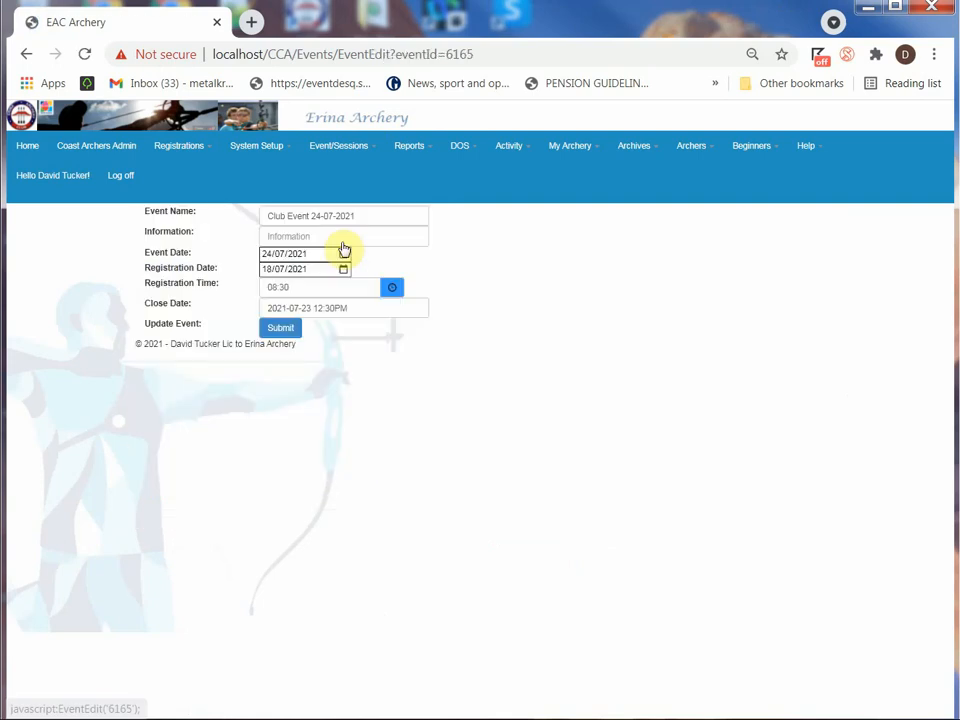
{"action": "left_click", "coordinate": [27, 54]}
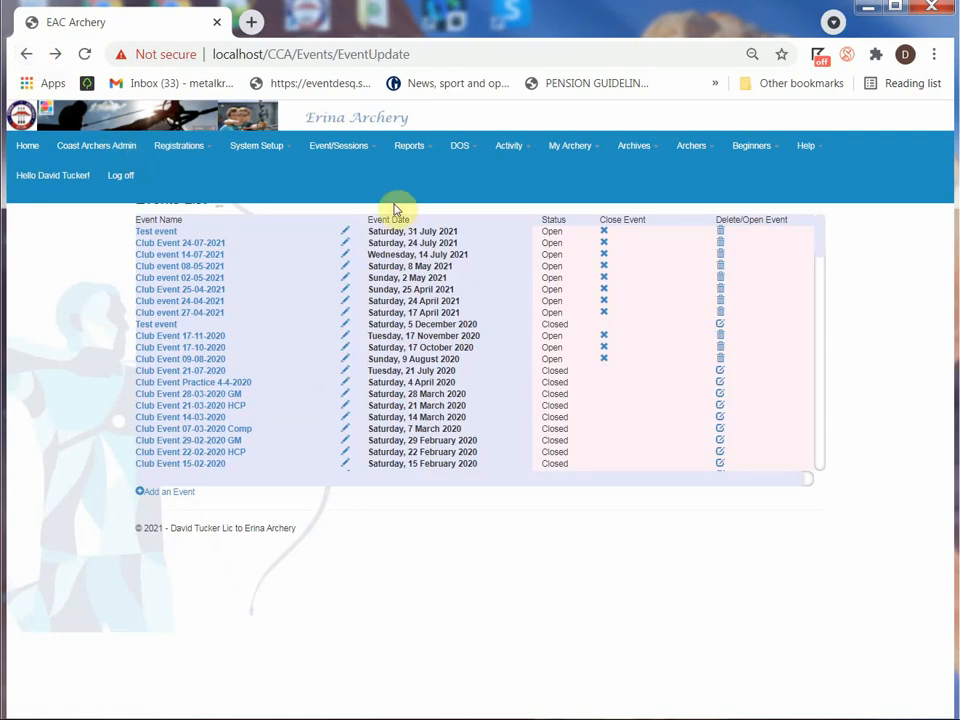
Close the Test event dated 31 July 2021 and reopen it
{"action": "left_click", "coordinate": [605, 236]}
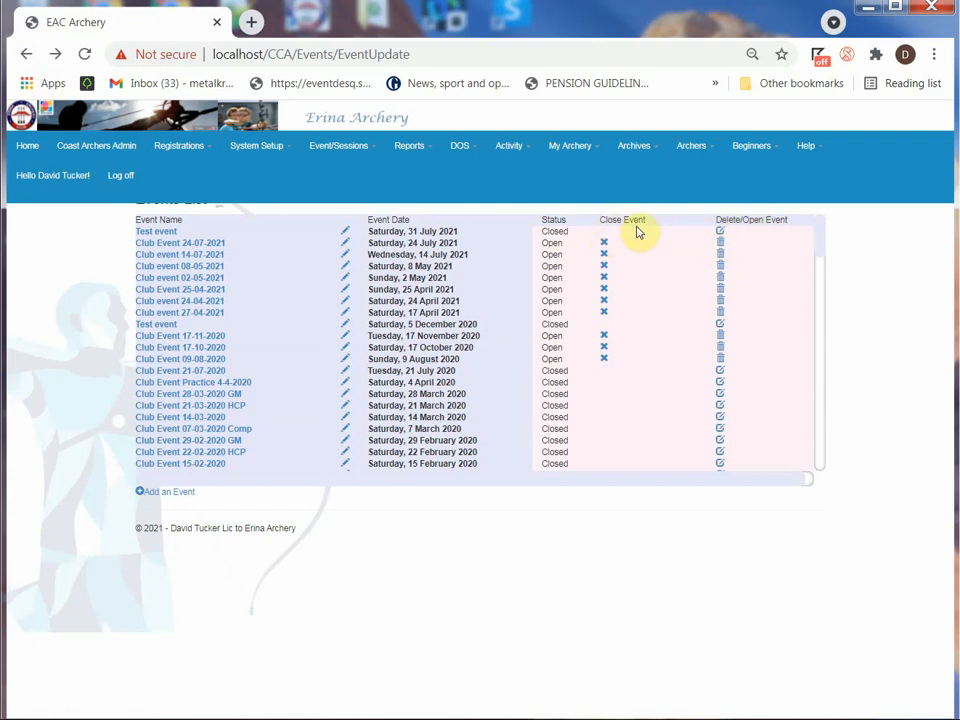
{"action": "left_click", "coordinate": [721, 234]}
Start adding a new event and fill its name with the suggested entry "Club event 27-04-2021"
{"action": "left_click", "coordinate": [162, 493]}
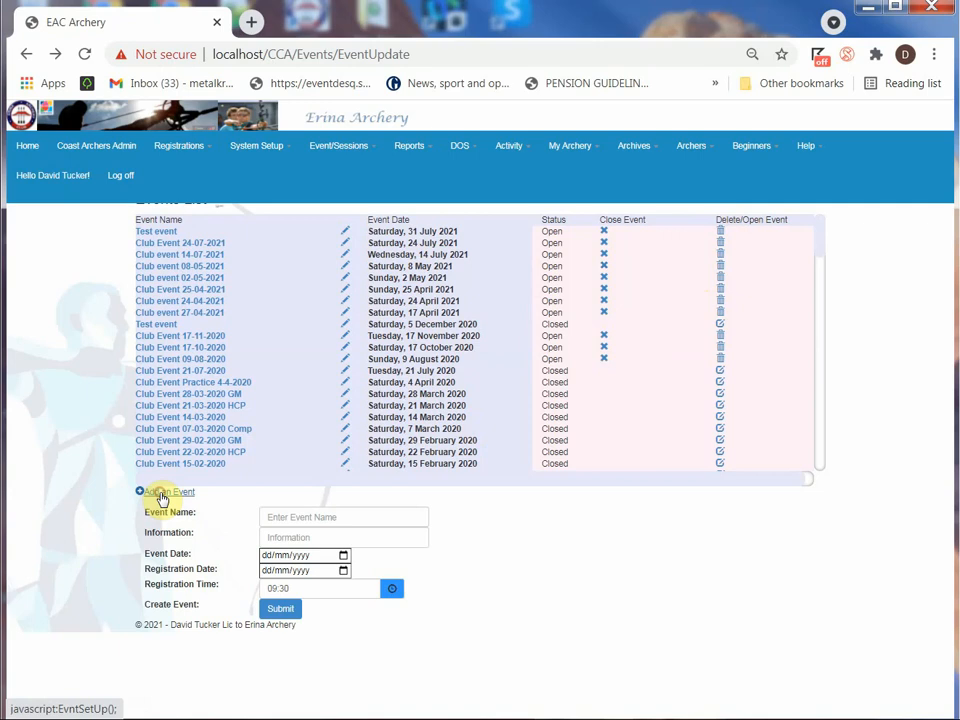
{"action": "left_click", "coordinate": [281, 516]}
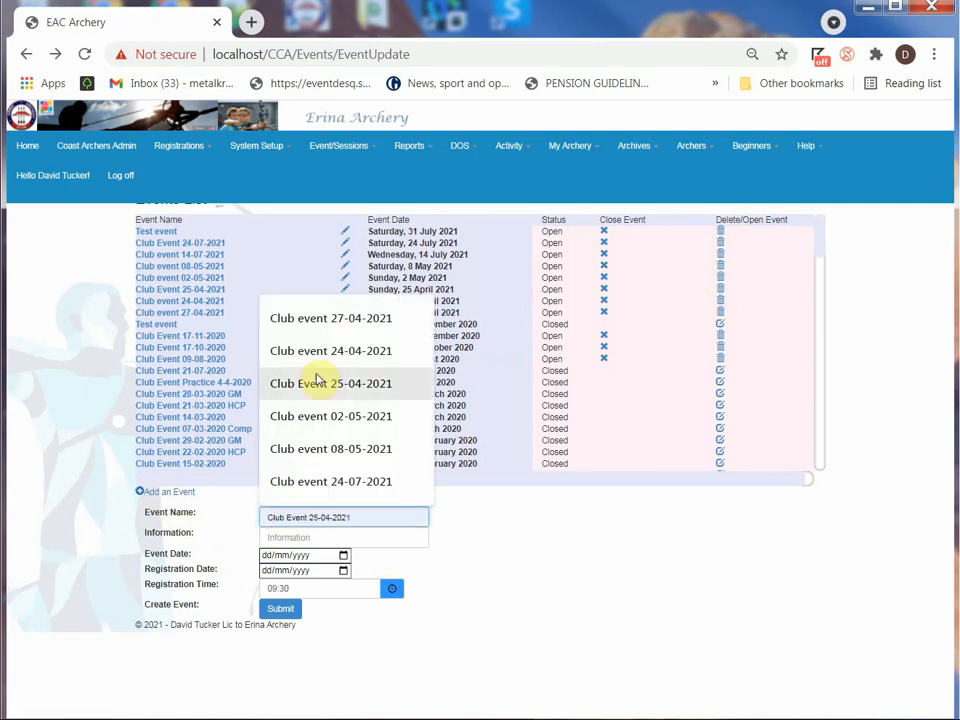
{"action": "left_click", "coordinate": [327, 322]}
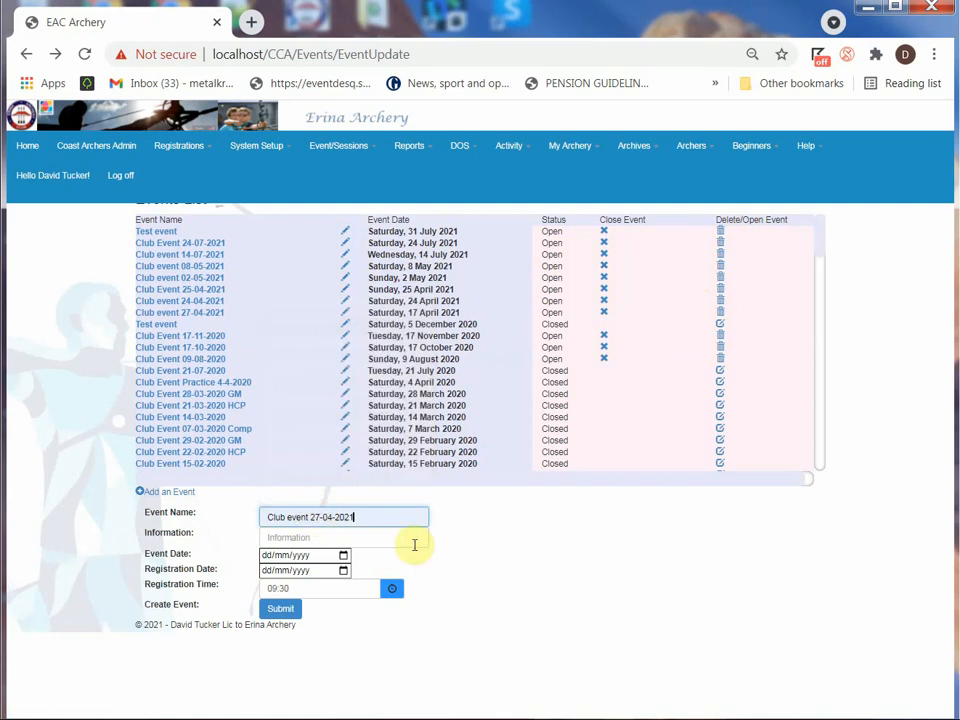
Change the date in the new event's name so it reads "Club event 07-08-2021"
{"action": "key", "text": "Left"}
{"action": "key", "text": "Left"}
{"action": "key", "text": "Left"}
{"action": "key", "text": "Left"}
{"action": "key", "text": "Left"}
{"action": "key", "text": "Left"}
{"action": "key", "text": "Left"}
{"action": "key", "text": "Left"}
{"action": "key", "text": "Right"}
{"action": "key", "text": "Right"}
{"action": "key", "text": "Right"}
{"action": "key", "text": "BackSpace"}
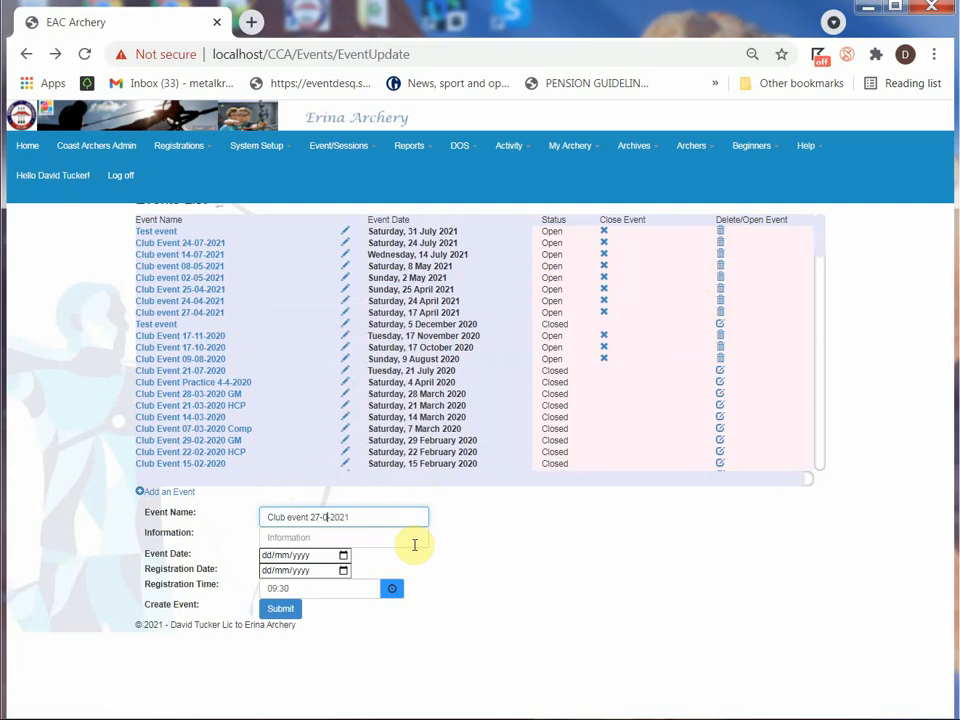
{"action": "type", "text": "7"}
{"action": "key", "text": "BackSpace"}
{"action": "type", "text": "8"}
{"action": "key", "text": "Left"}
{"action": "key", "text": "Left"}
{"action": "key", "text": "Left"}
{"action": "key", "text": "BackSpace"}
{"action": "key", "text": "BackSpace"}
{"action": "type", "text": "07"}
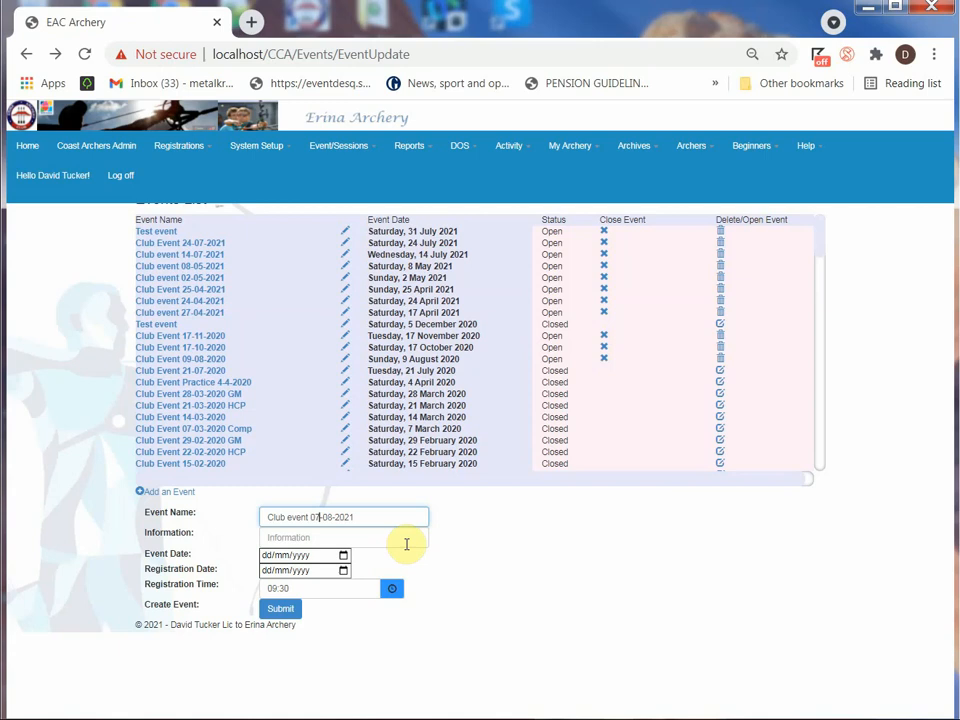
Set the new event's date to 07/08/2021 and its registration date to 01/08/2021
{"action": "left_click", "coordinate": [296, 538]}
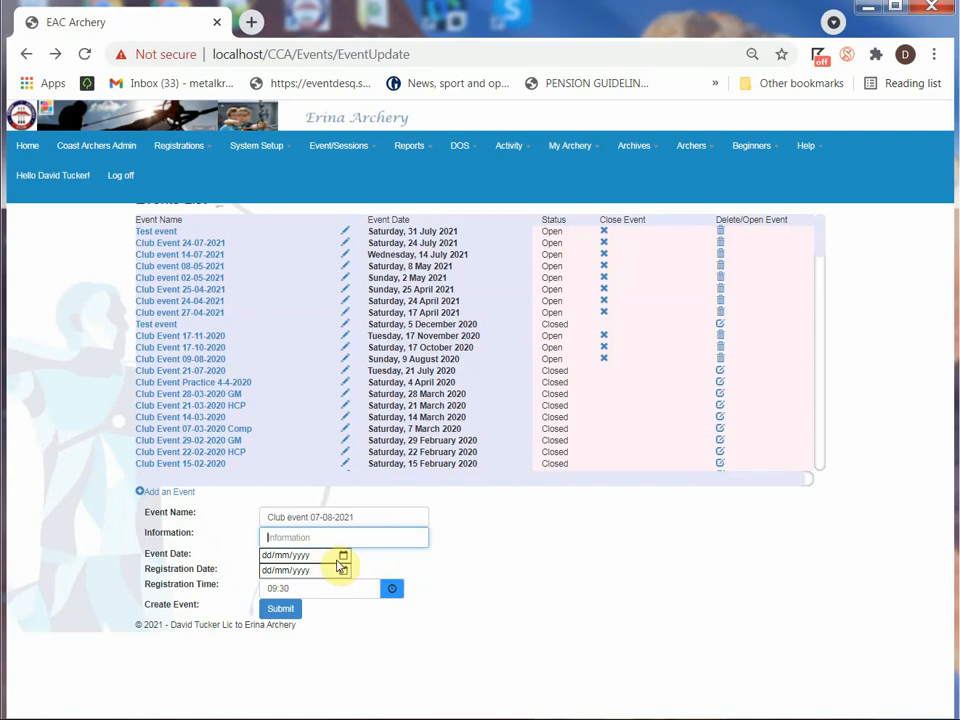
{"action": "left_click", "coordinate": [344, 557]}
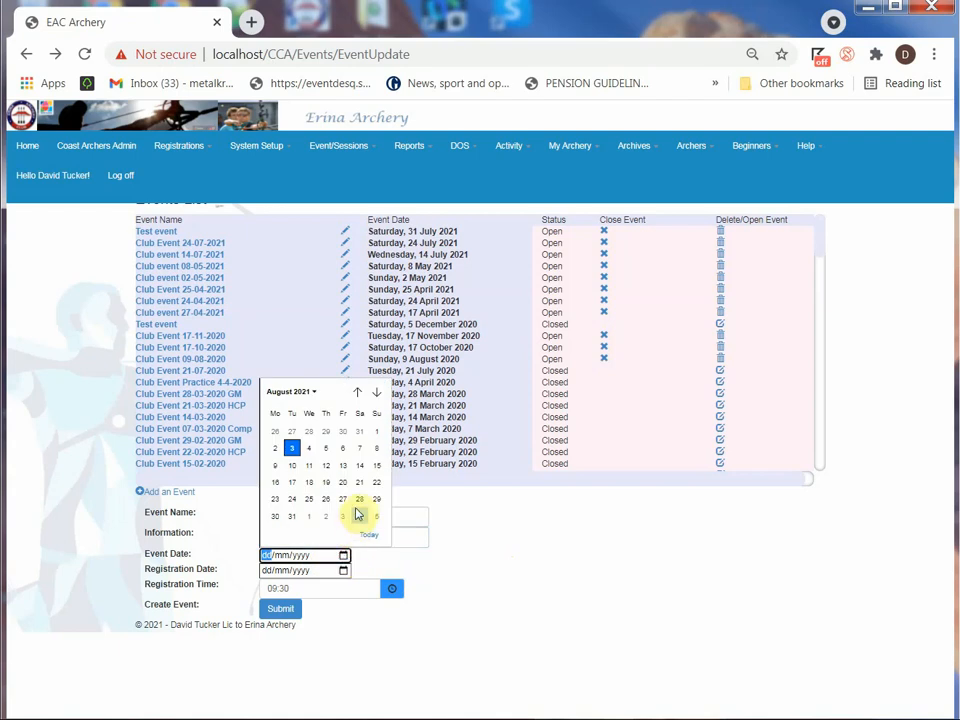
{"action": "left_click", "coordinate": [362, 449]}
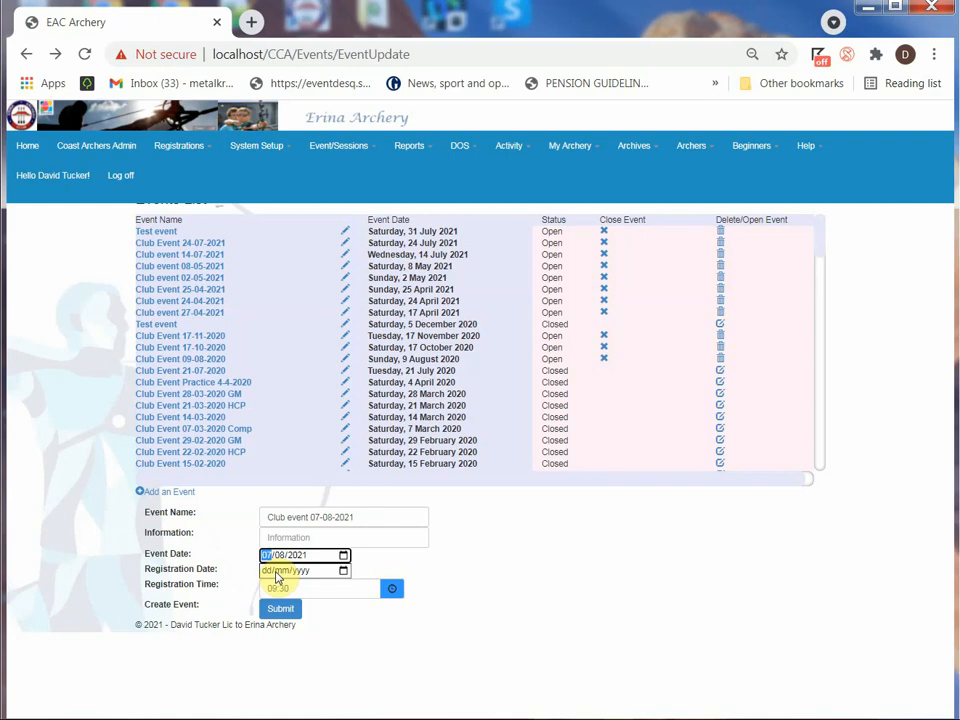
{"action": "left_click", "coordinate": [344, 571]}
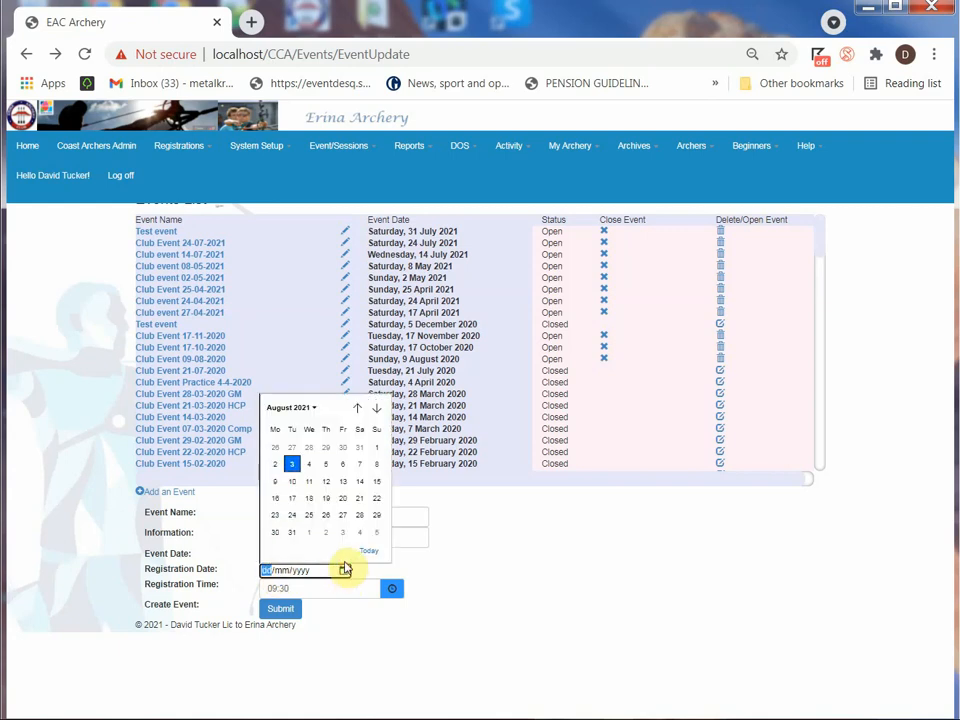
{"action": "left_click", "coordinate": [376, 449]}
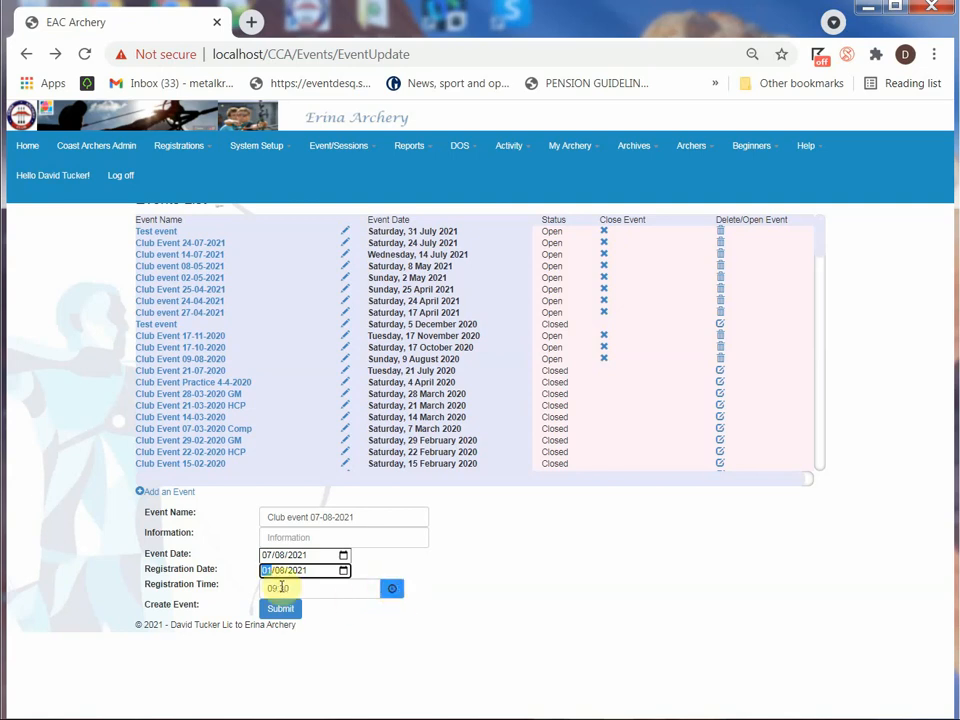
Set the registration time to 09:30 and submit the new event
{"action": "left_click", "coordinate": [392, 589]}
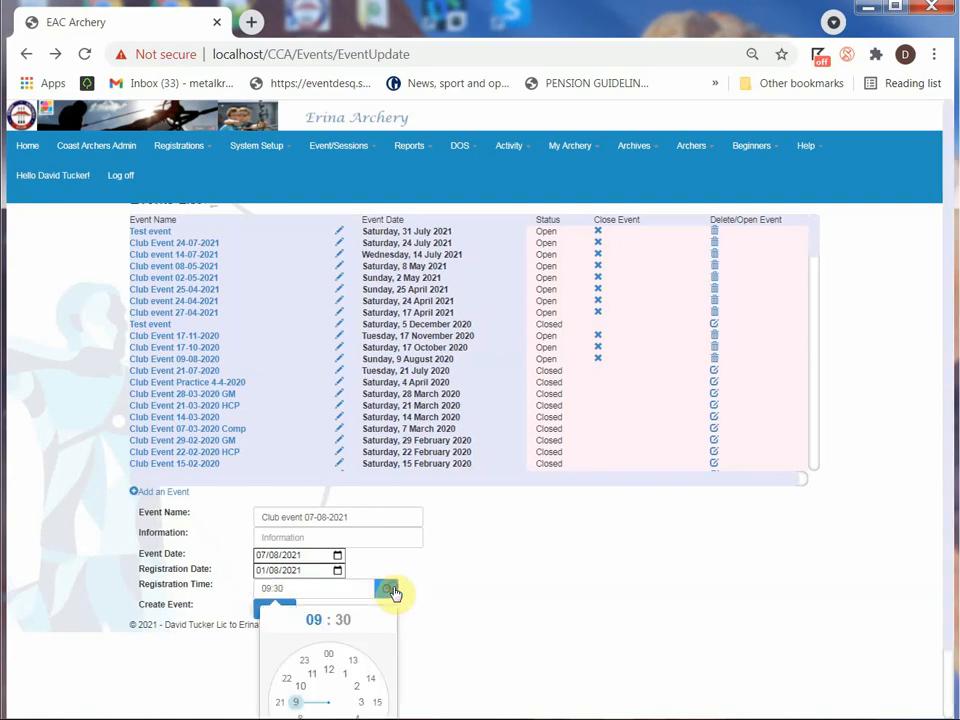
{"action": "scroll", "coordinate": [480, 617], "scroll_direction": "down", "scroll_amount": 1}
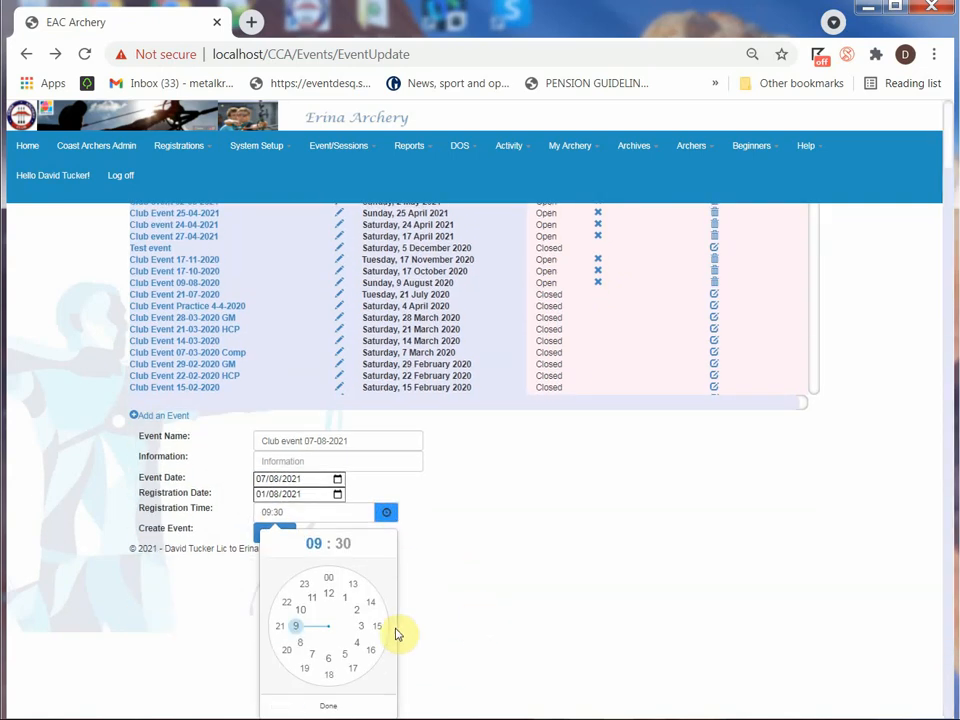
{"action": "left_click", "coordinate": [301, 630]}
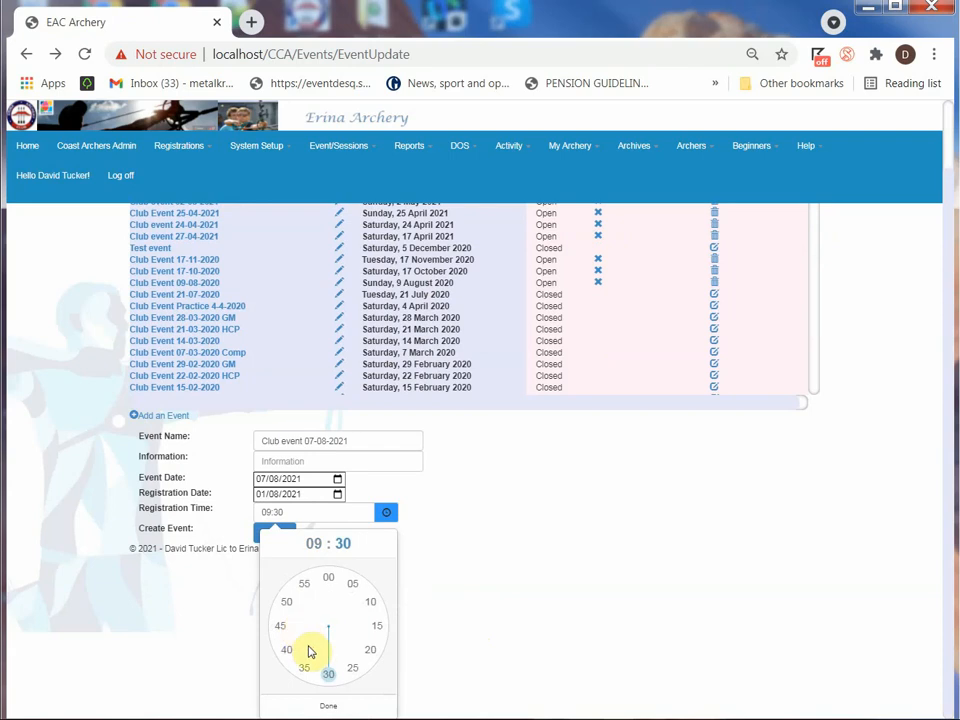
{"action": "left_click", "coordinate": [329, 704]}
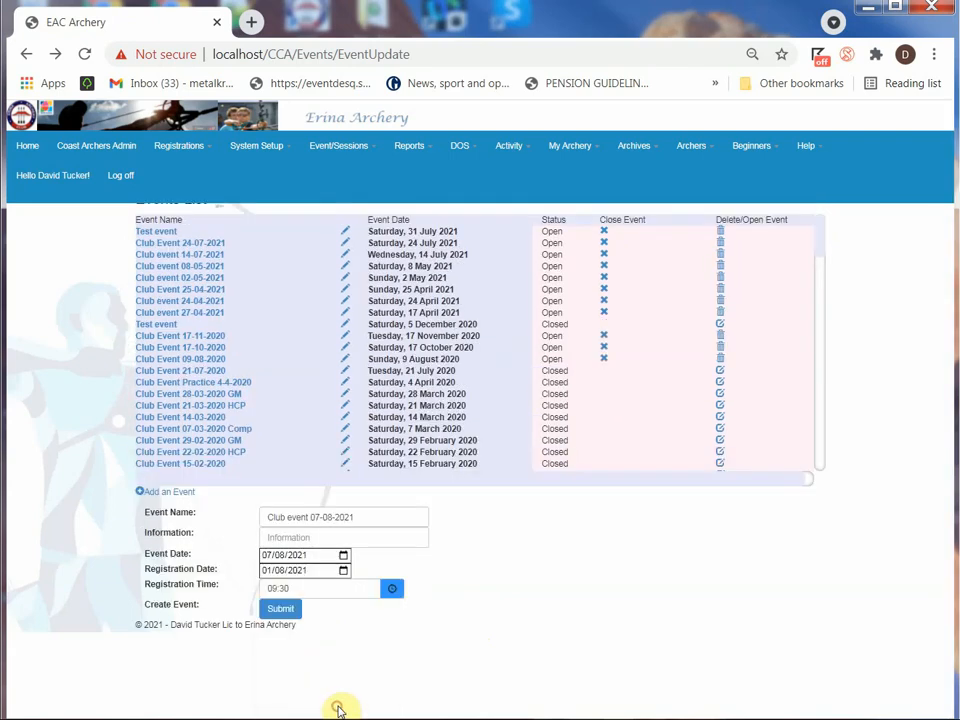
{"action": "left_click", "coordinate": [287, 608]}
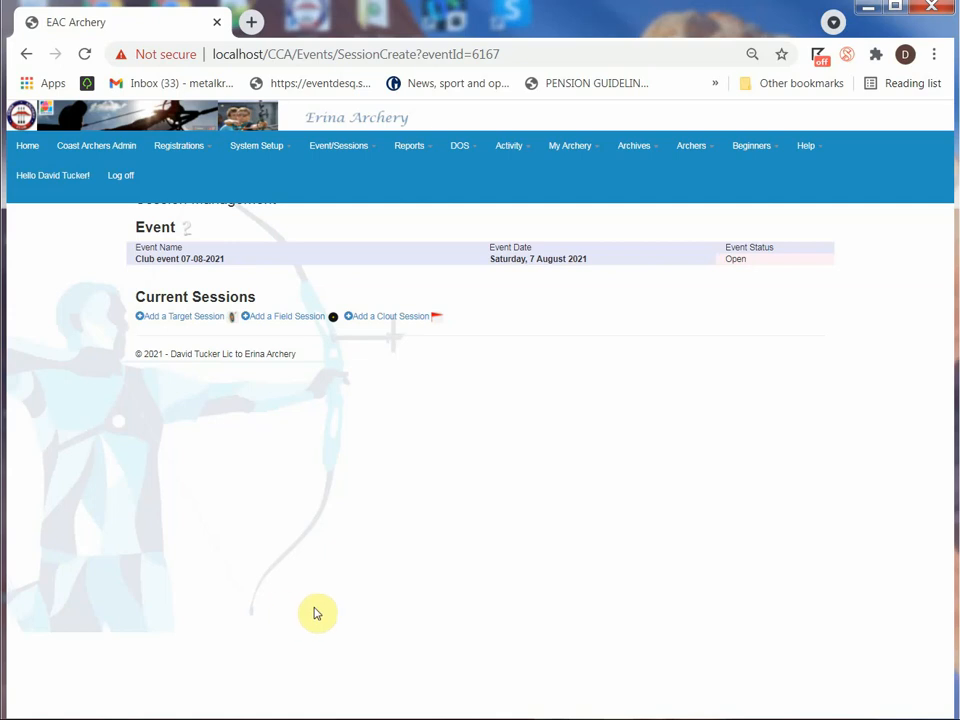
Add a target session to the event and name it "Club 07-08-2021"
{"action": "left_click", "coordinate": [172, 320]}
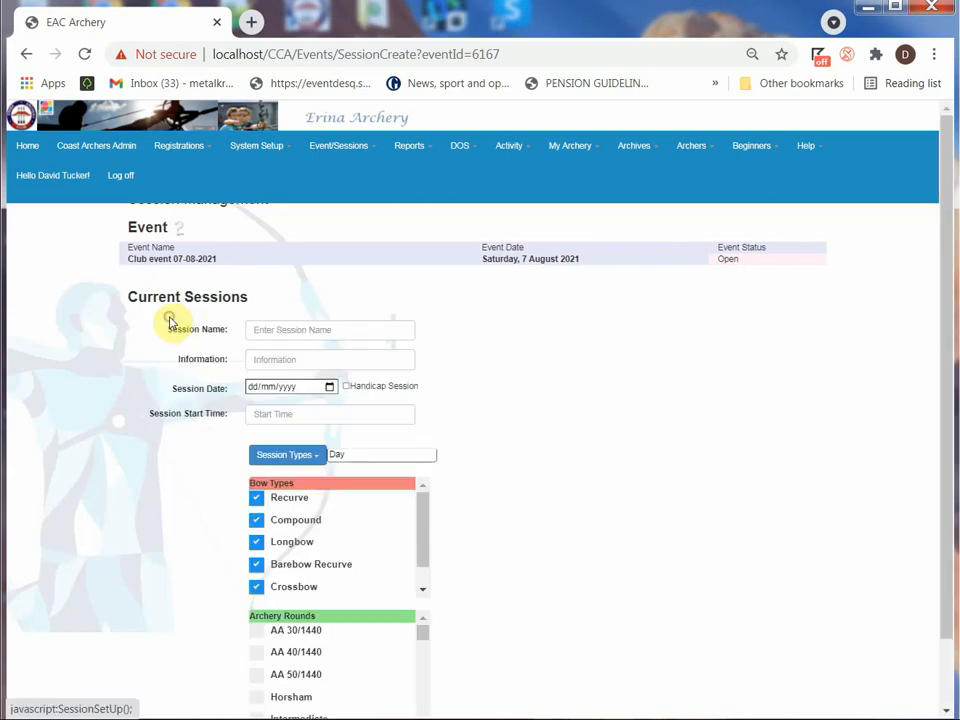
{"action": "left_click", "coordinate": [272, 330]}
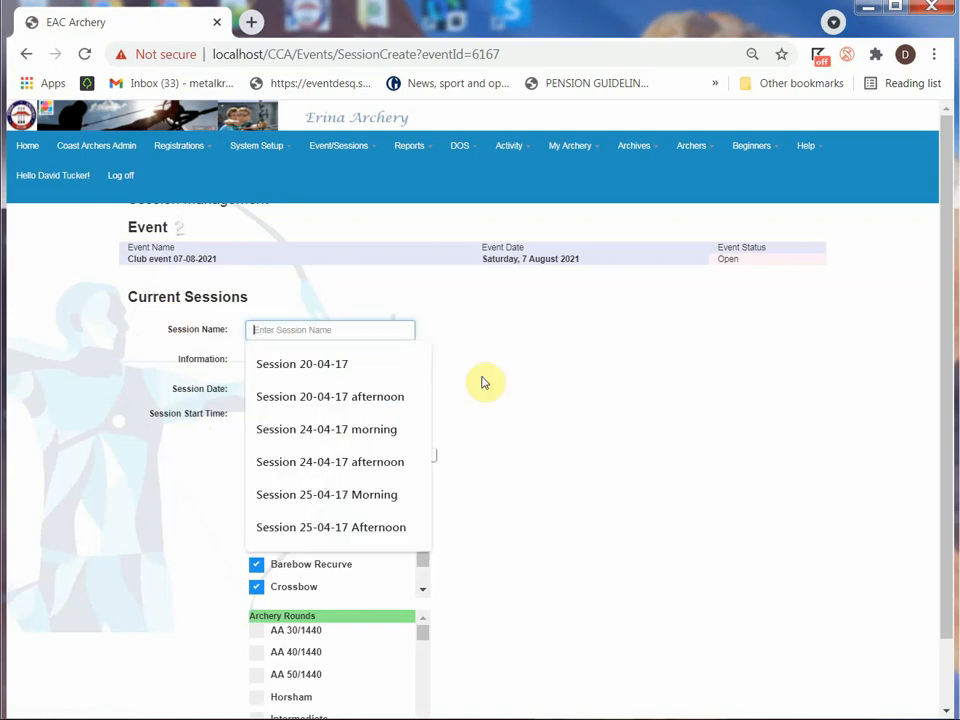
{"action": "type", "text": "Club"}
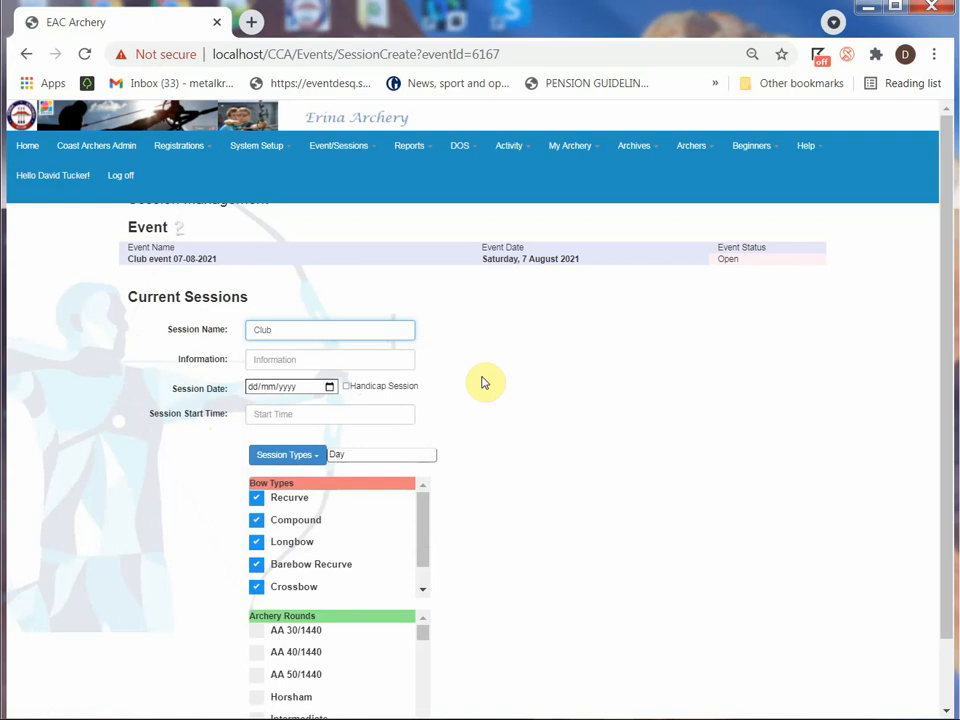
{"action": "type", "text": " D"}
{"action": "type", "text": "7"}
{"action": "type", "text": "-08"}
{"action": "type", "text": "-2021"}
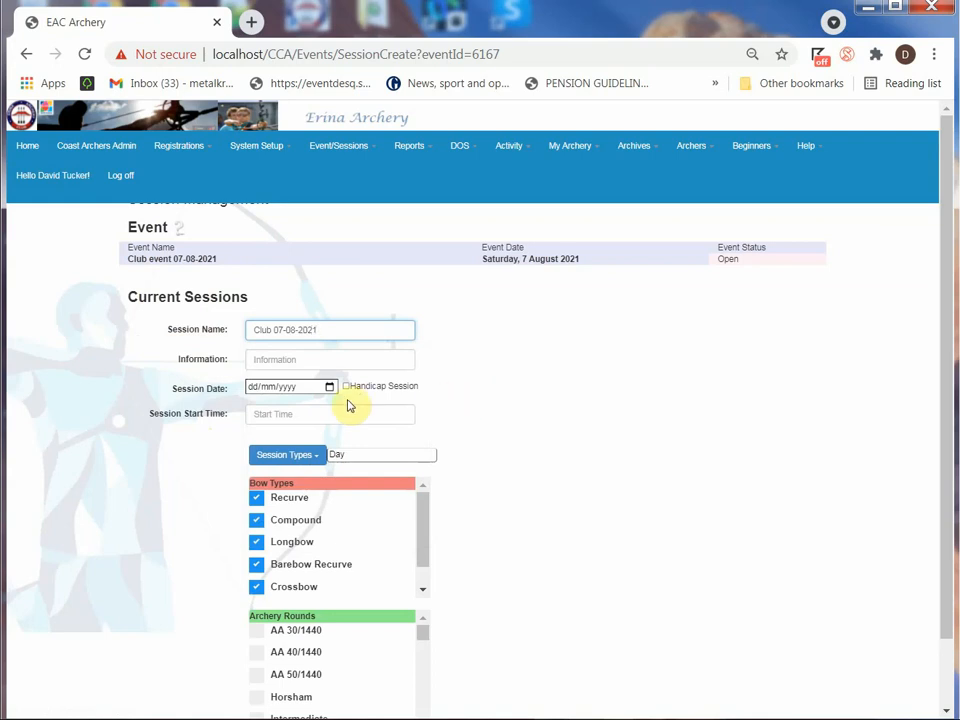
Set the session date to 07/08/2021, leaving the session information blank
{"action": "left_click", "coordinate": [276, 358]}
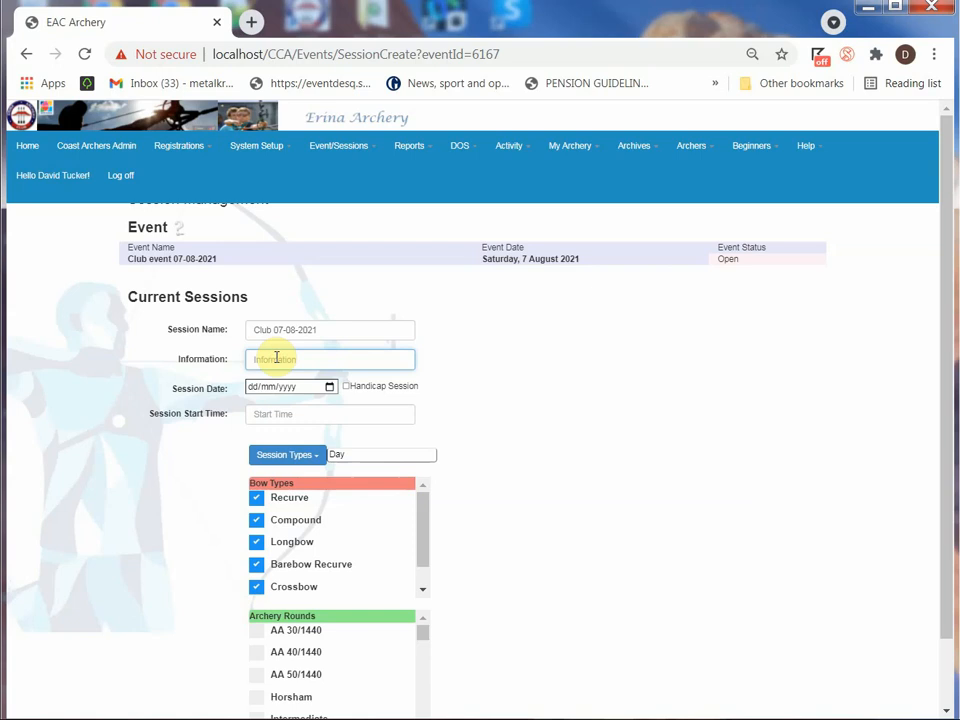
{"action": "left_click", "coordinate": [330, 388]}
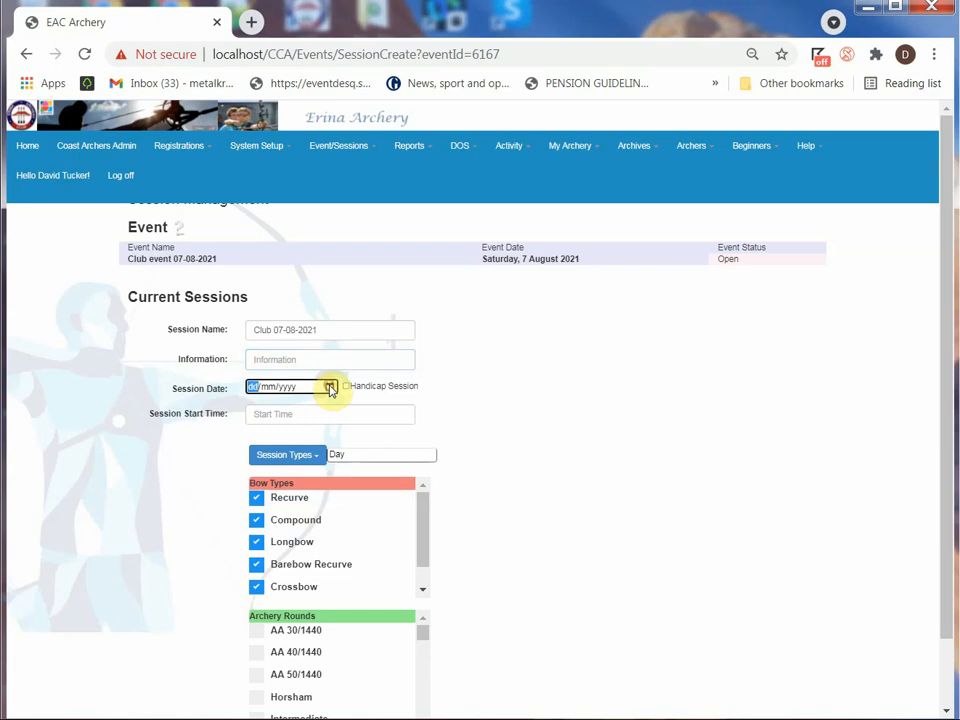
{"action": "left_click", "coordinate": [330, 387]}
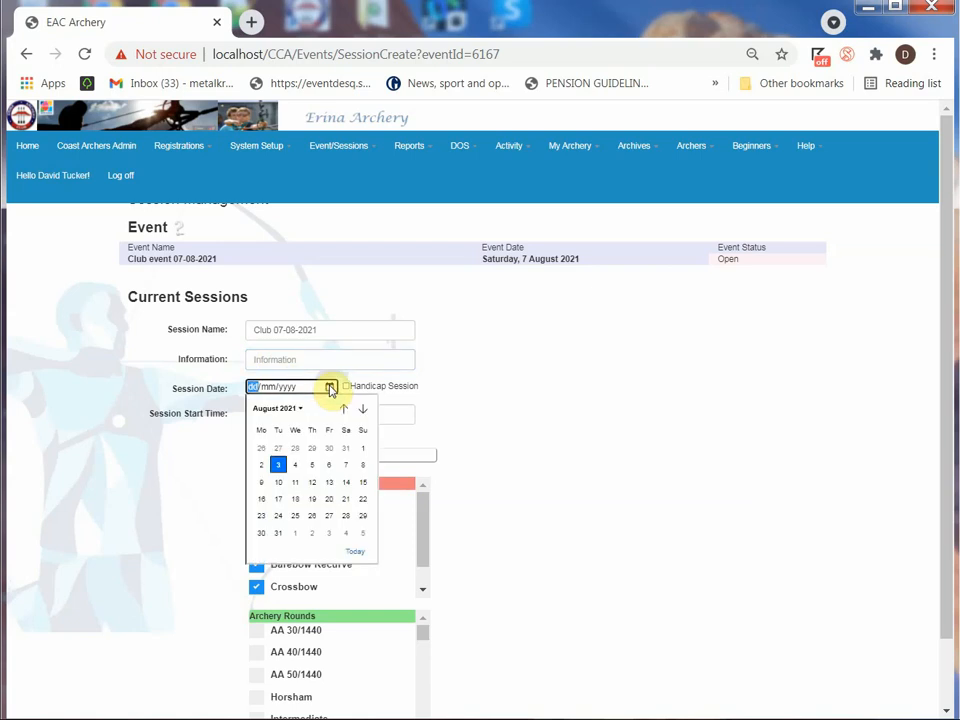
{"action": "left_click", "coordinate": [346, 465]}
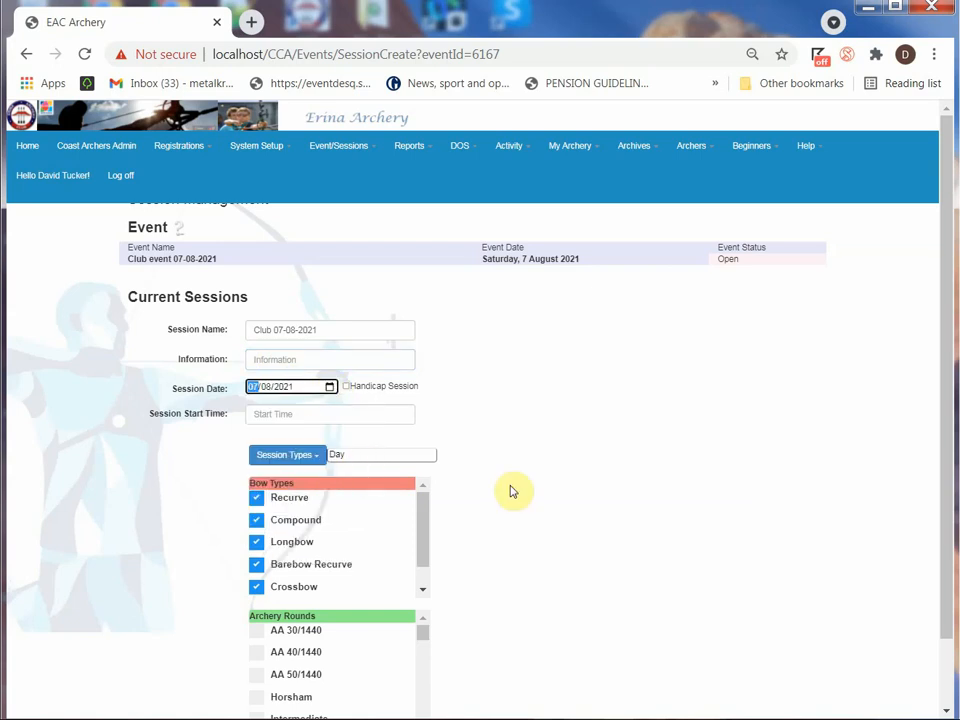
Set the session start time to 9.0 AM and the session type to Morning
{"action": "left_click", "coordinate": [316, 417]}
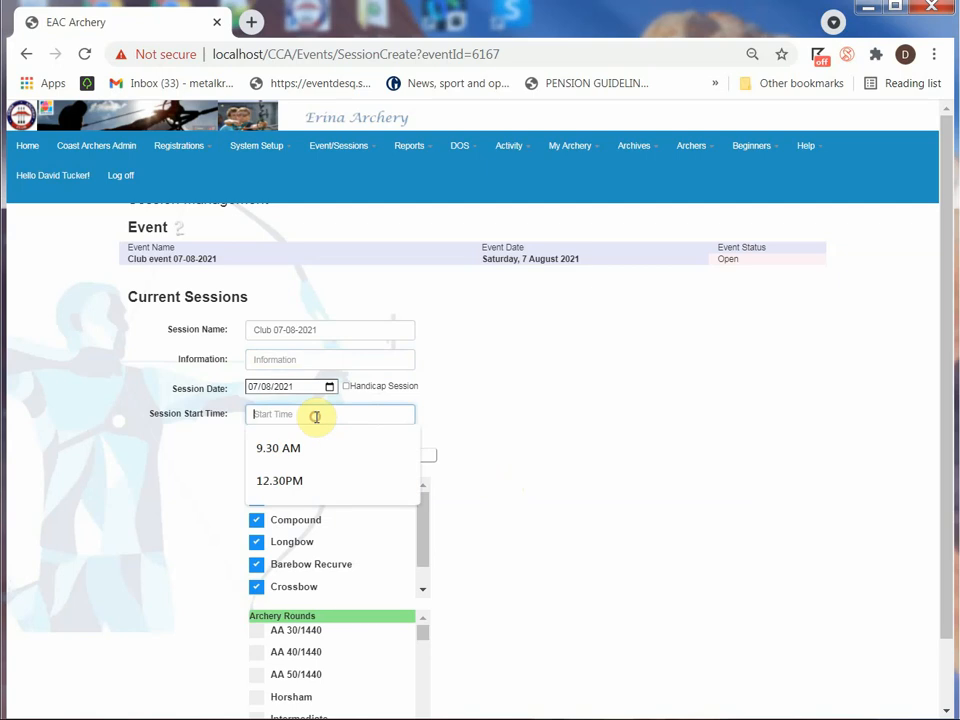
{"action": "left_click", "coordinate": [291, 452]}
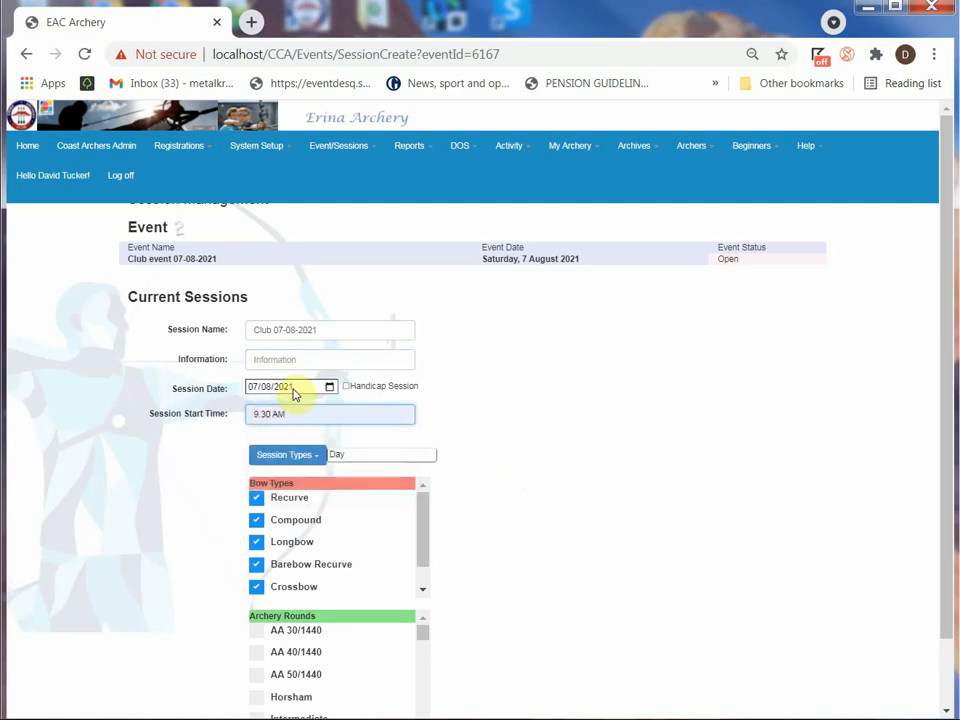
{"action": "key", "text": "BackSpace"}
{"action": "key", "text": "BackSpace"}
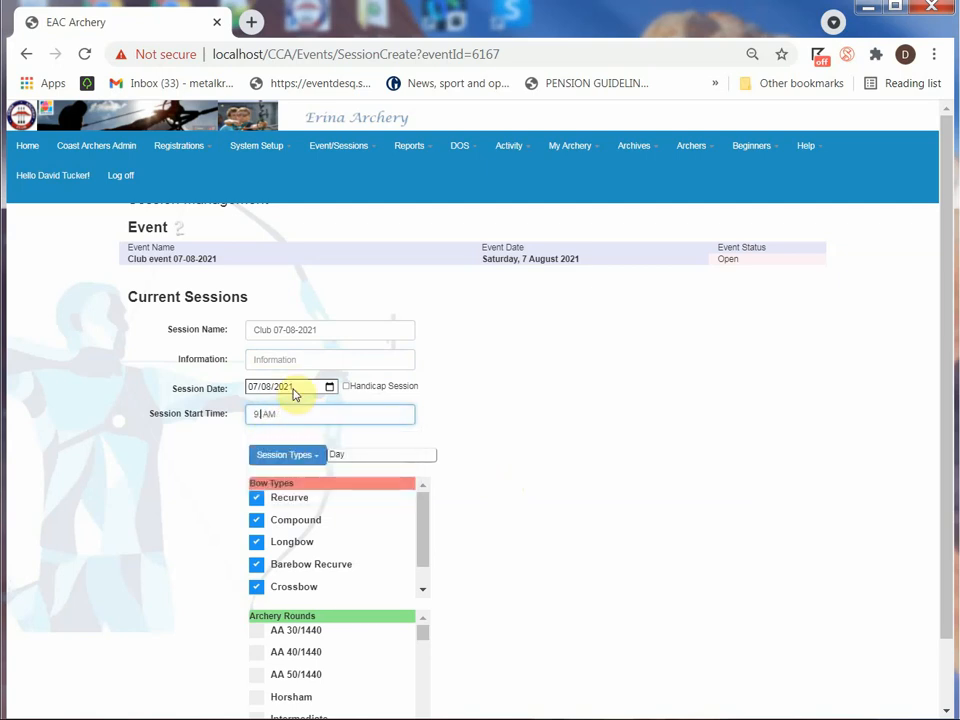
{"action": "type", "text": "0"}
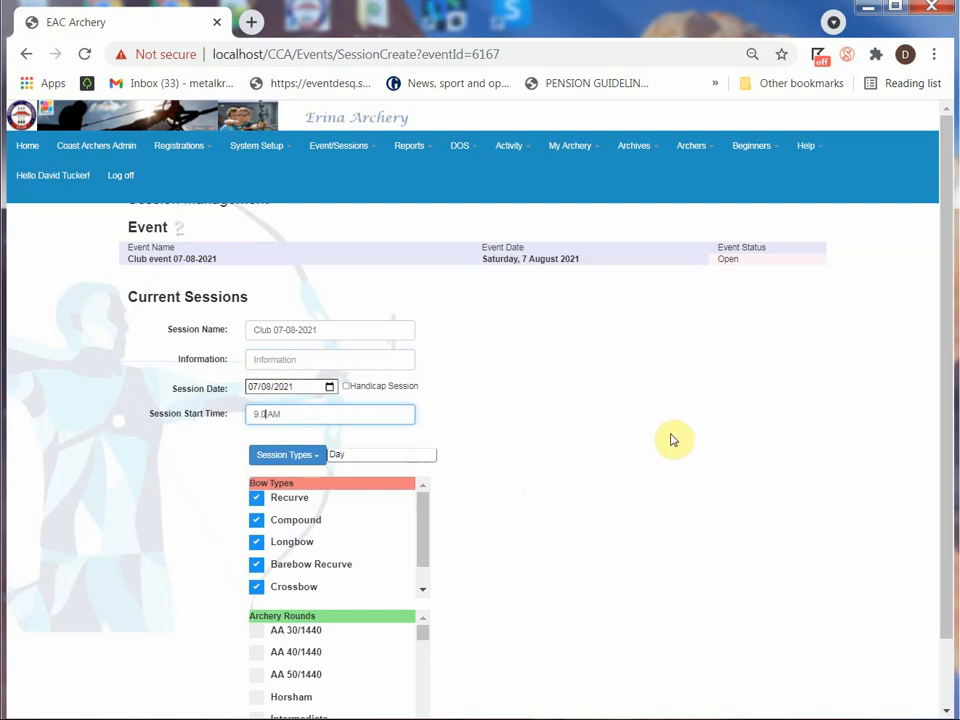
{"action": "left_click", "coordinate": [292, 458]}
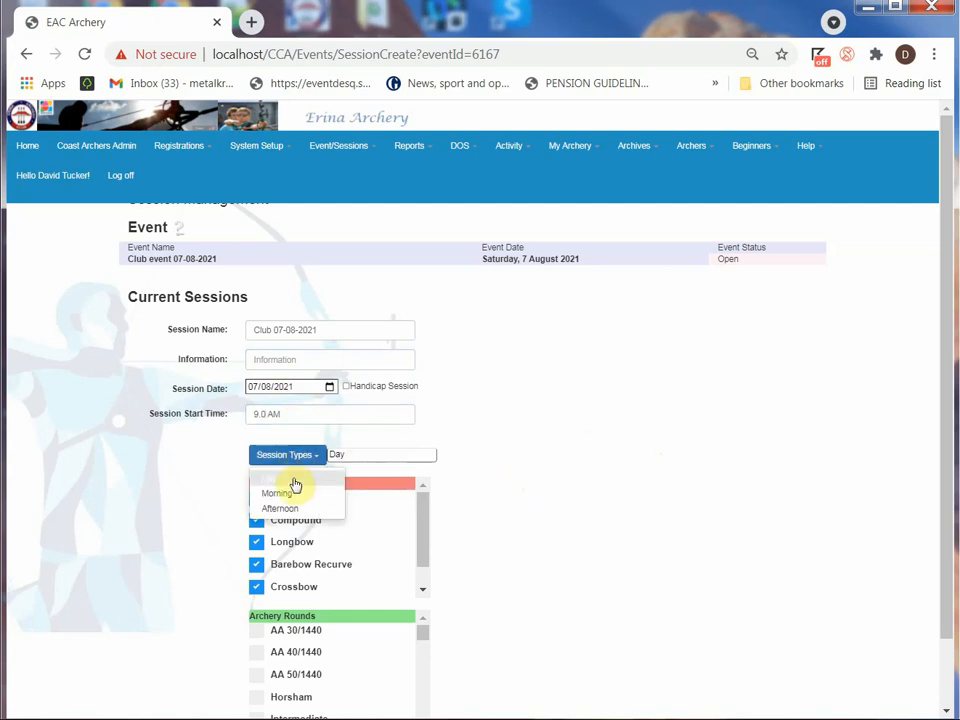
{"action": "left_click", "coordinate": [283, 494]}
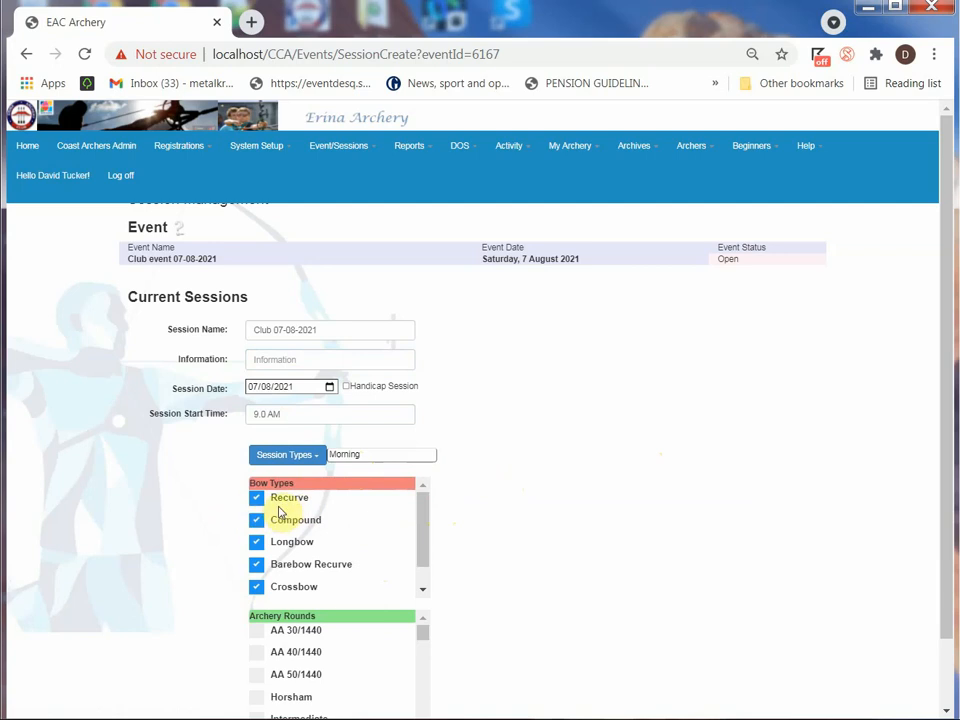
Review the morning session's bow types, keeping them all selected, and include the Darwin and Drake archery rounds
{"action": "scroll", "coordinate": [279, 512], "scroll_direction": "down", "scroll_amount": 1}
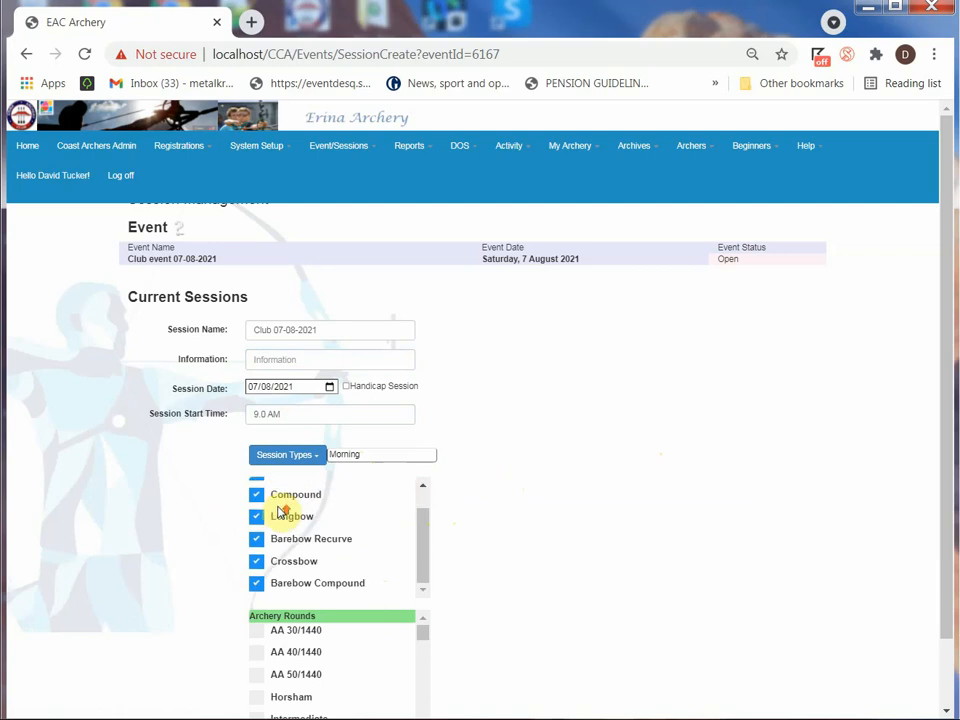
{"action": "scroll", "coordinate": [279, 512], "scroll_direction": "up", "scroll_amount": 1}
{"action": "scroll", "coordinate": [518, 551], "scroll_direction": "down", "scroll_amount": 1}
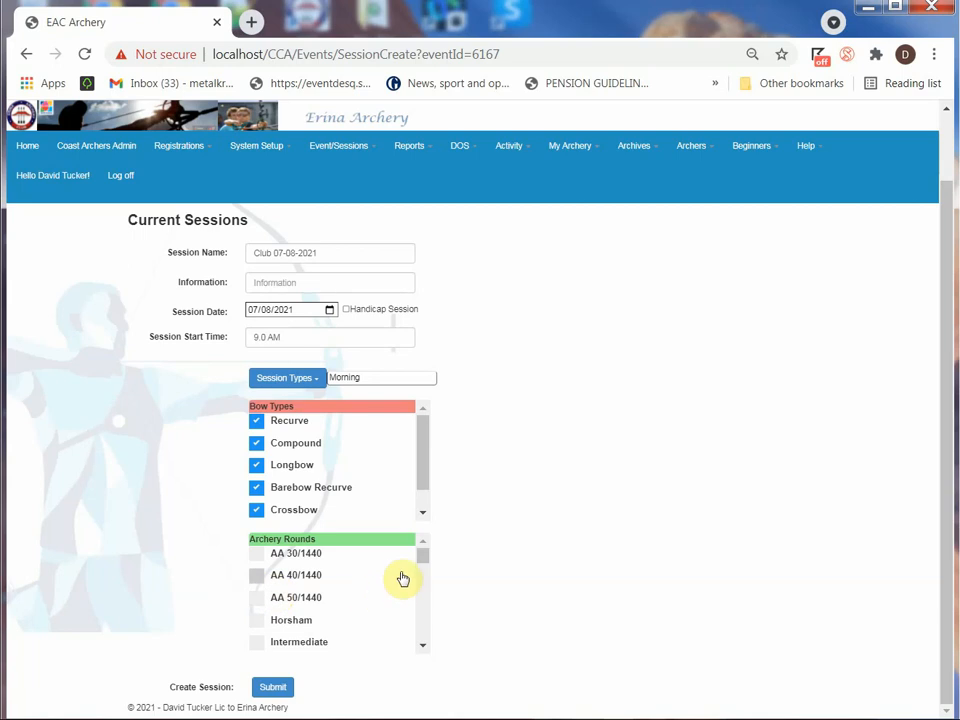
{"action": "left_click_drag", "start_coordinate": [422, 556], "coordinate": [425, 578]}
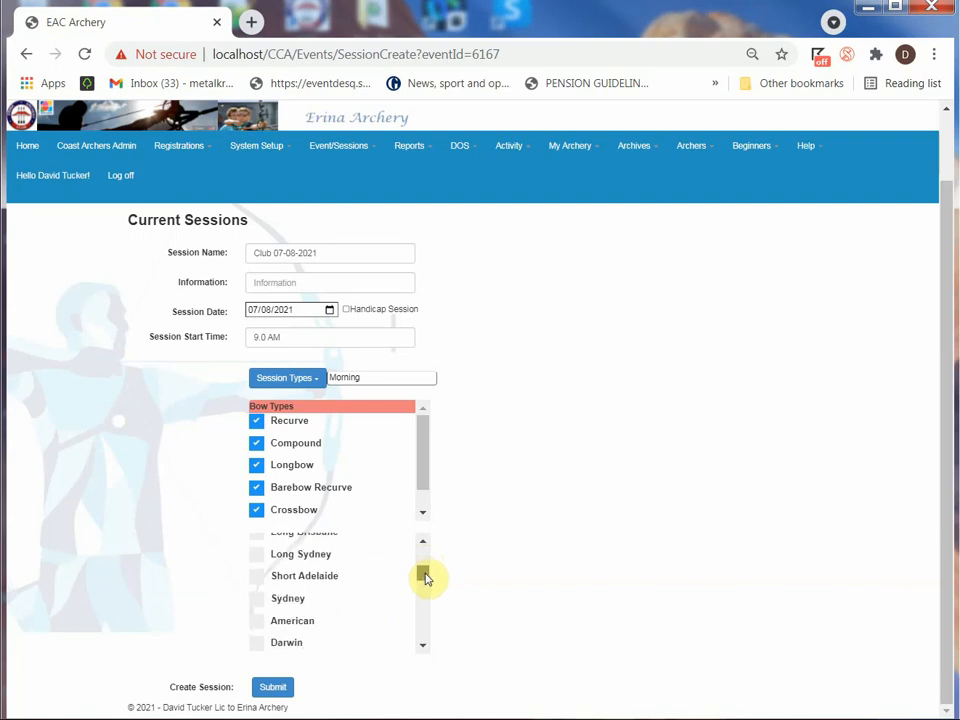
{"action": "left_click", "coordinate": [258, 642]}
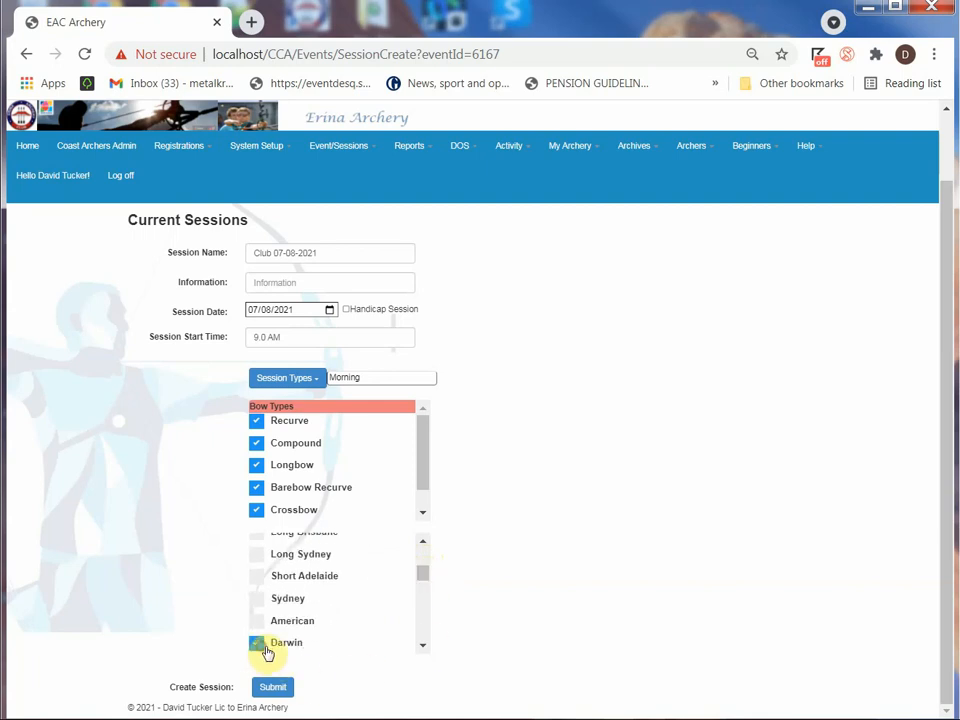
{"action": "left_click", "coordinate": [423, 645]}
{"action": "left_click", "coordinate": [423, 645]}
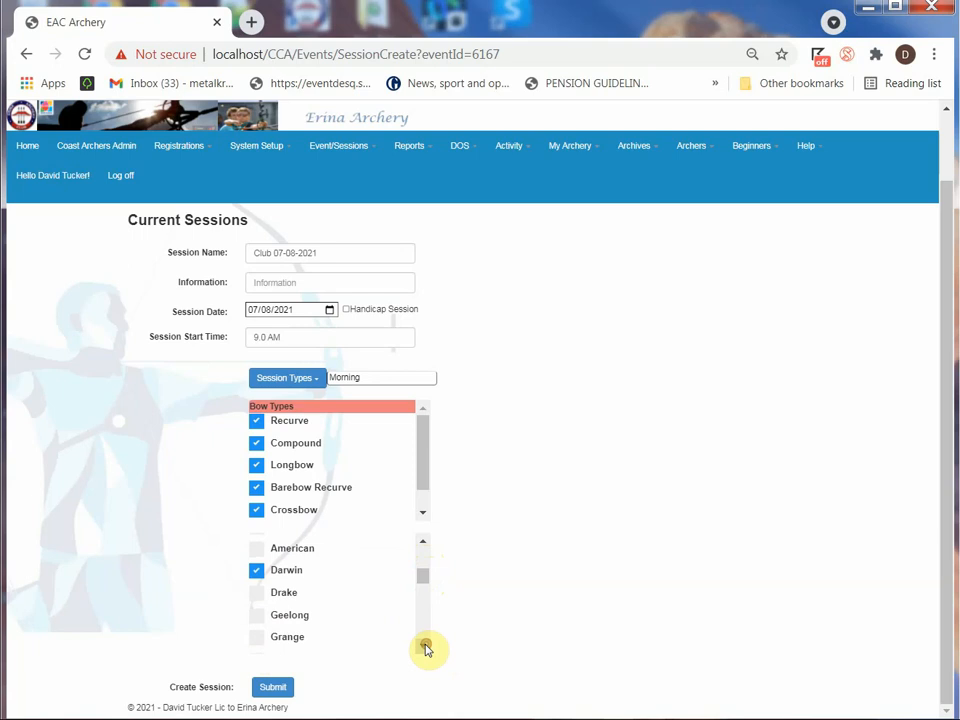
{"action": "left_click", "coordinate": [256, 593]}
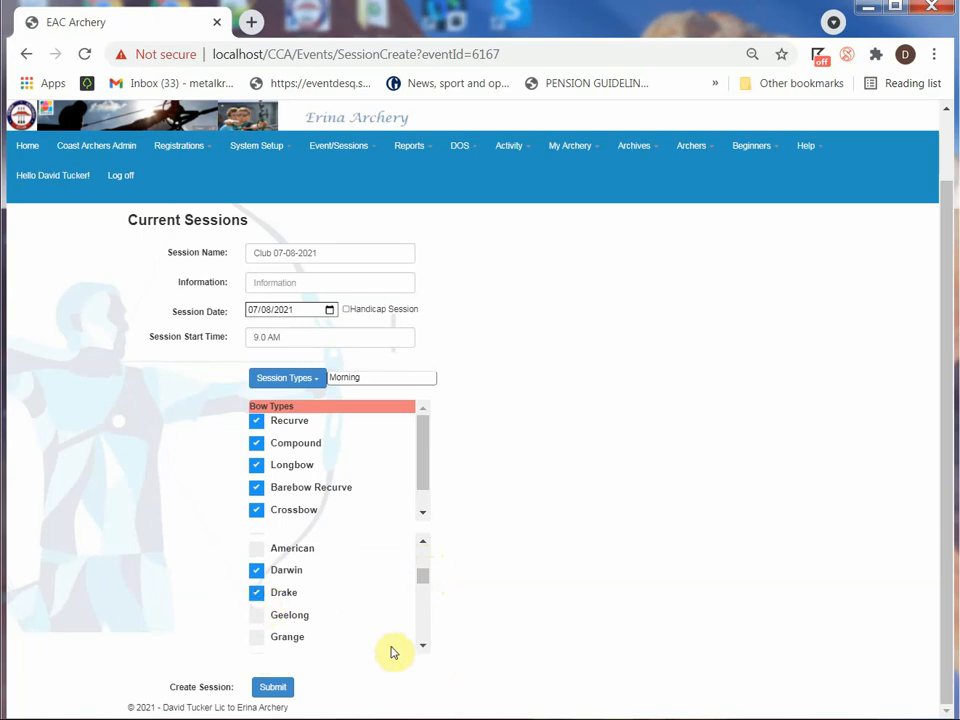
Include the Melbourne round in the morning session and submit it to create the session
{"action": "left_click", "coordinate": [423, 645]}
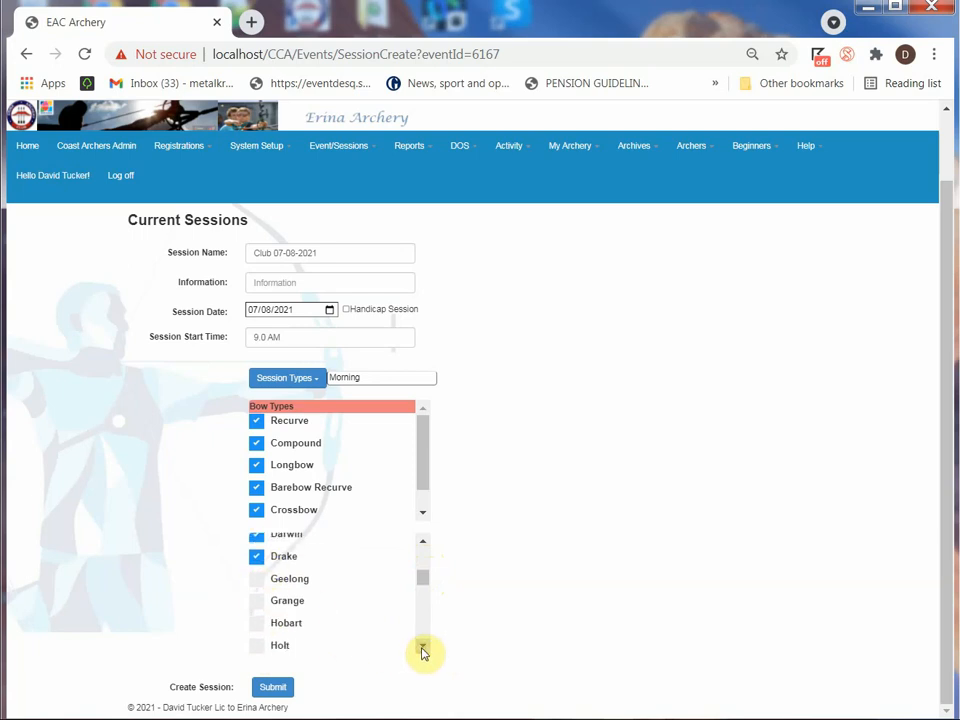
{"action": "left_click", "coordinate": [423, 645]}
{"action": "left_click", "coordinate": [423, 646]}
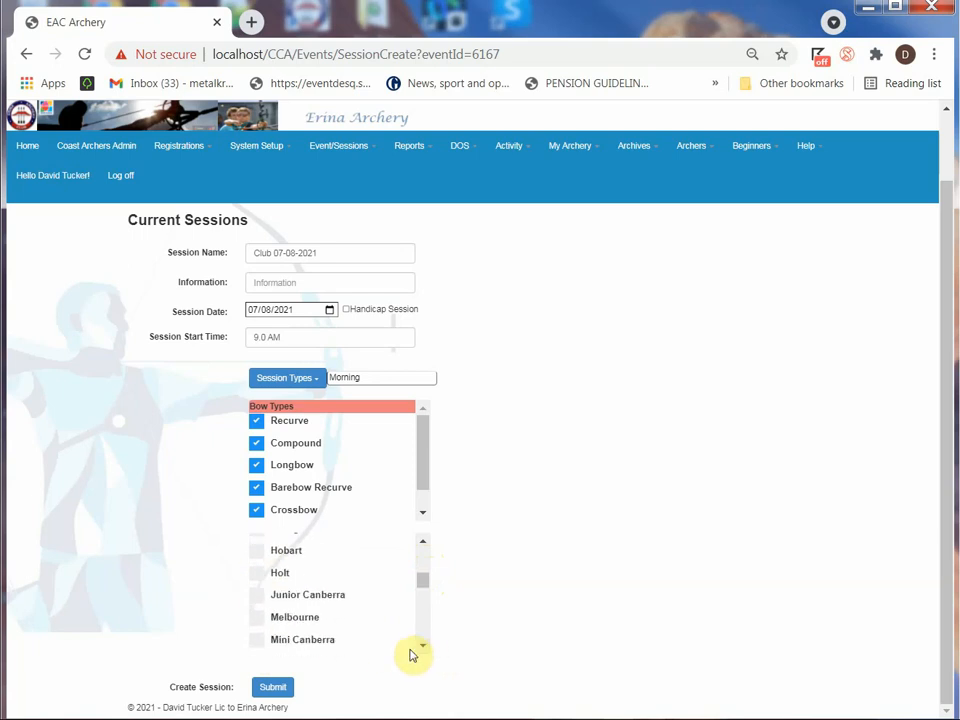
{"action": "left_click", "coordinate": [257, 618]}
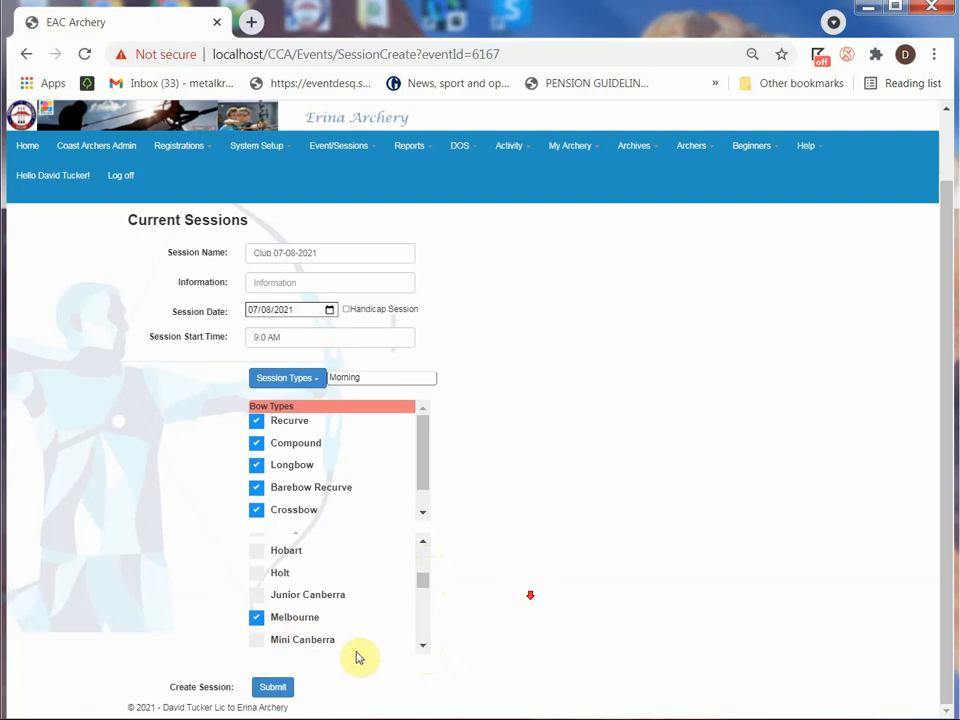
{"action": "left_click", "coordinate": [271, 688]}
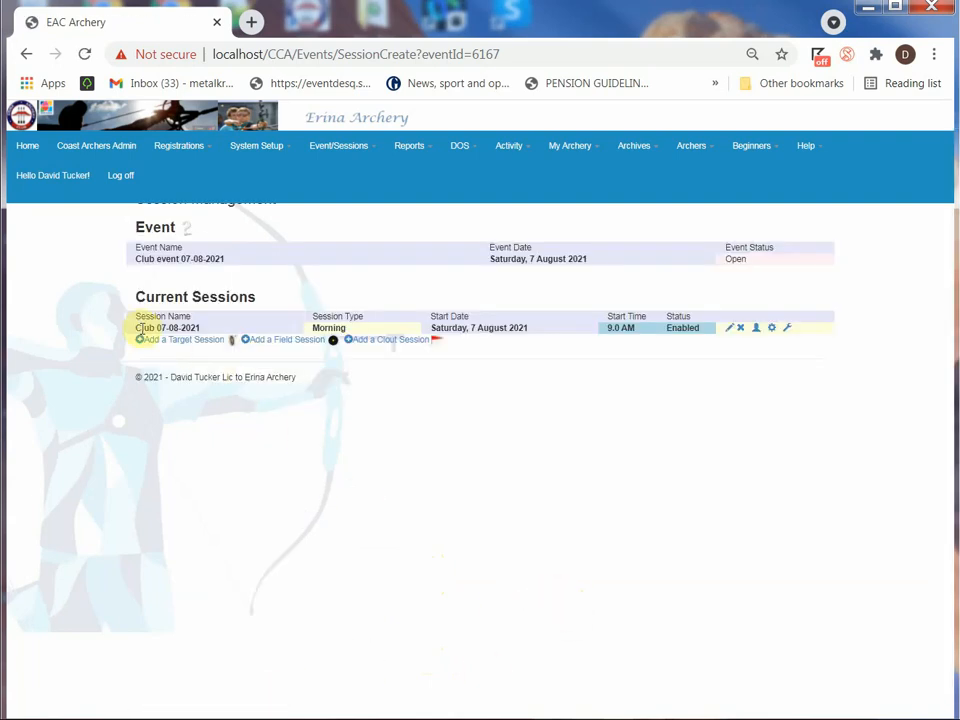
Add a second target session to the event and name it "Session 07-08-2021 Afternoon"
{"action": "left_click", "coordinate": [148, 340]}
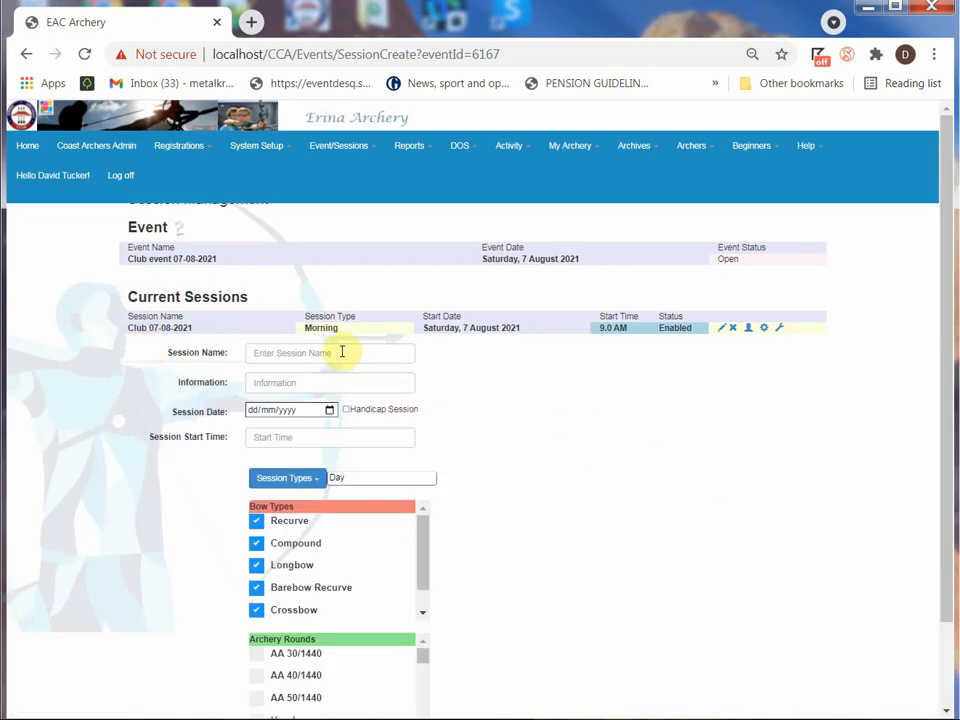
{"action": "left_click", "coordinate": [308, 352]}
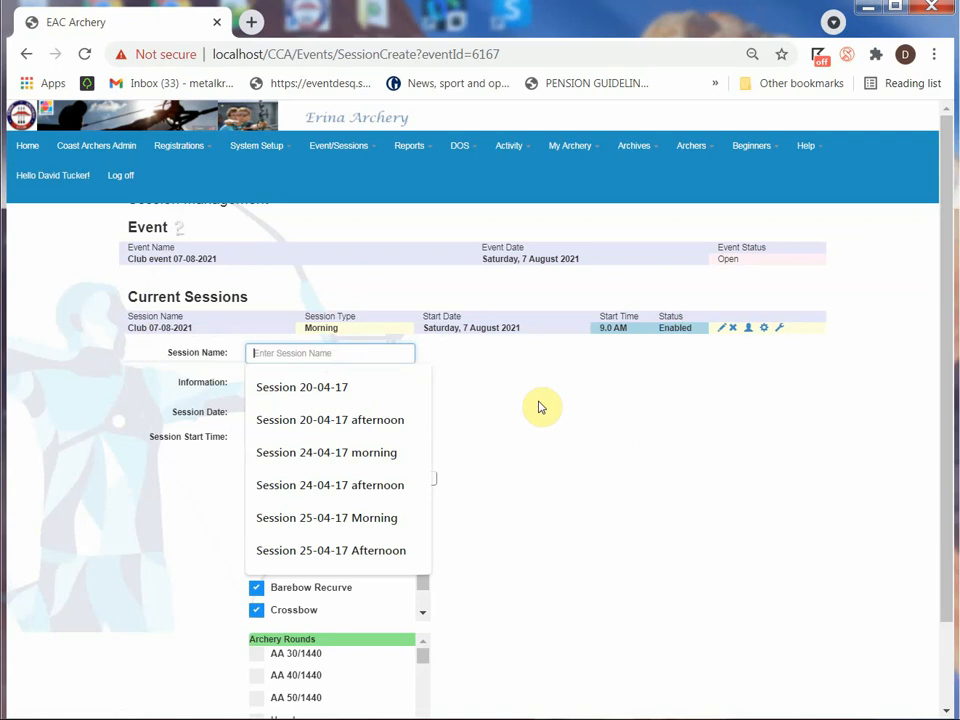
{"action": "left_click", "coordinate": [336, 389]}
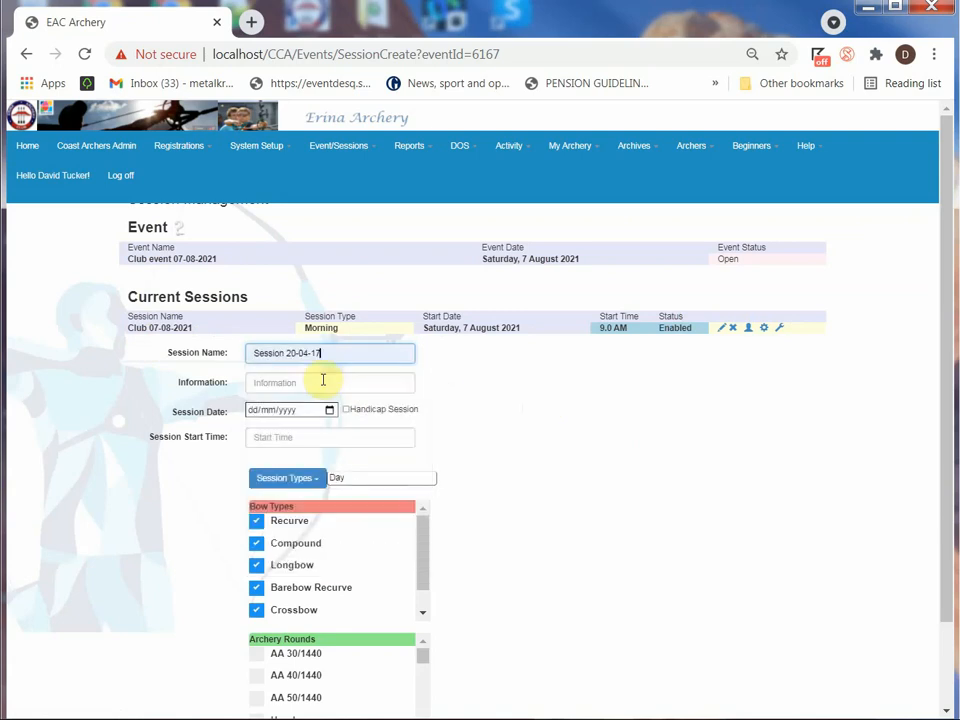
{"action": "left_click", "coordinate": [308, 353]}
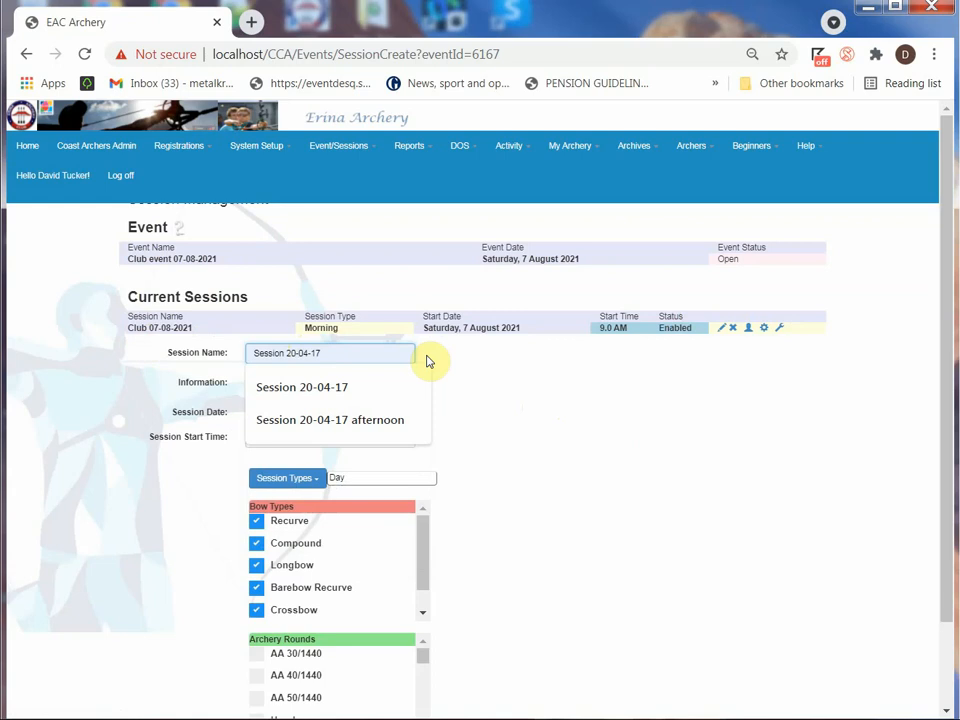
{"action": "key", "text": "BackSpace"}
{"action": "key", "text": "BackSpace"}
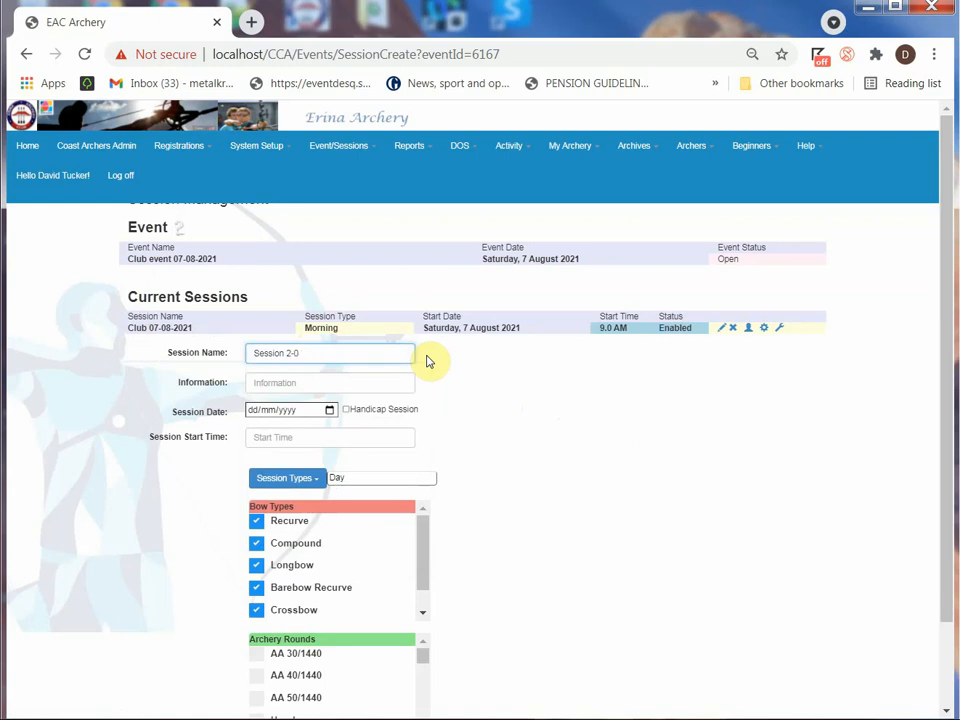
{"action": "key", "text": "BackSpace"}
{"action": "type", "text": "07-08-2021 Afternoon"}
Set the second session's date to 07/08/2021, its start time to 12.30PM and its session type to Afternoon
{"action": "left_click", "coordinate": [329, 410]}
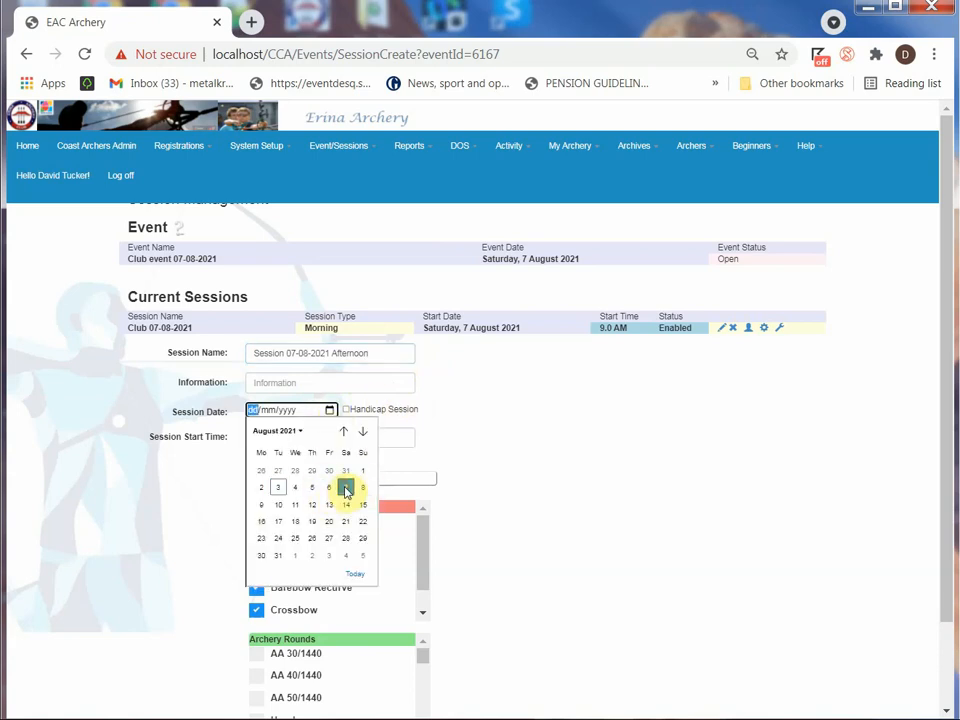
{"action": "left_click", "coordinate": [346, 487]}
{"action": "left_click", "coordinate": [279, 437]}
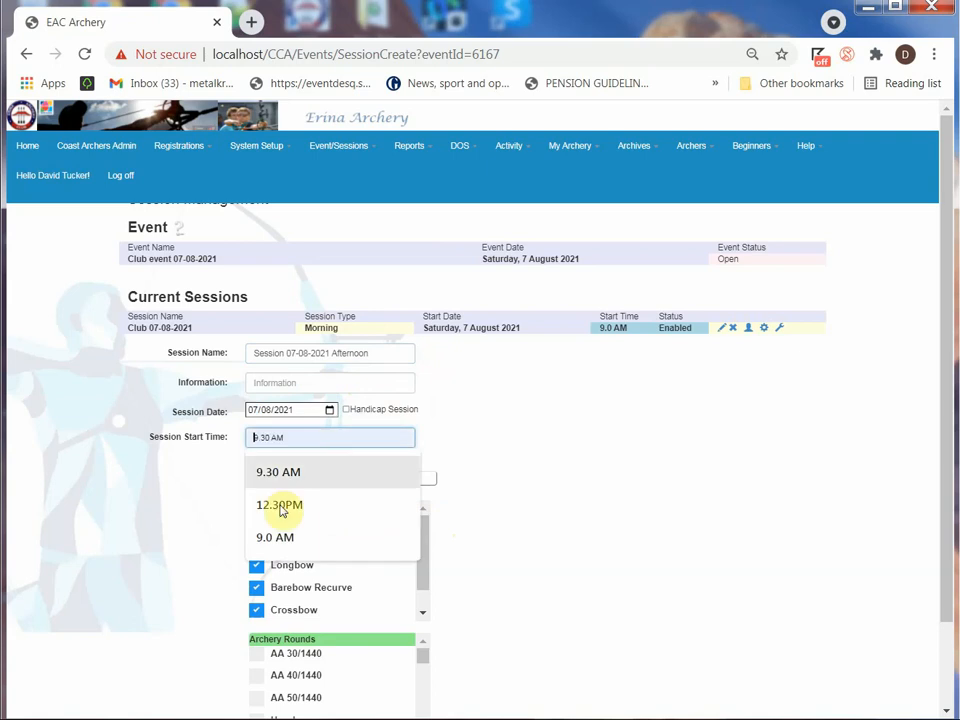
{"action": "left_click", "coordinate": [281, 507]}
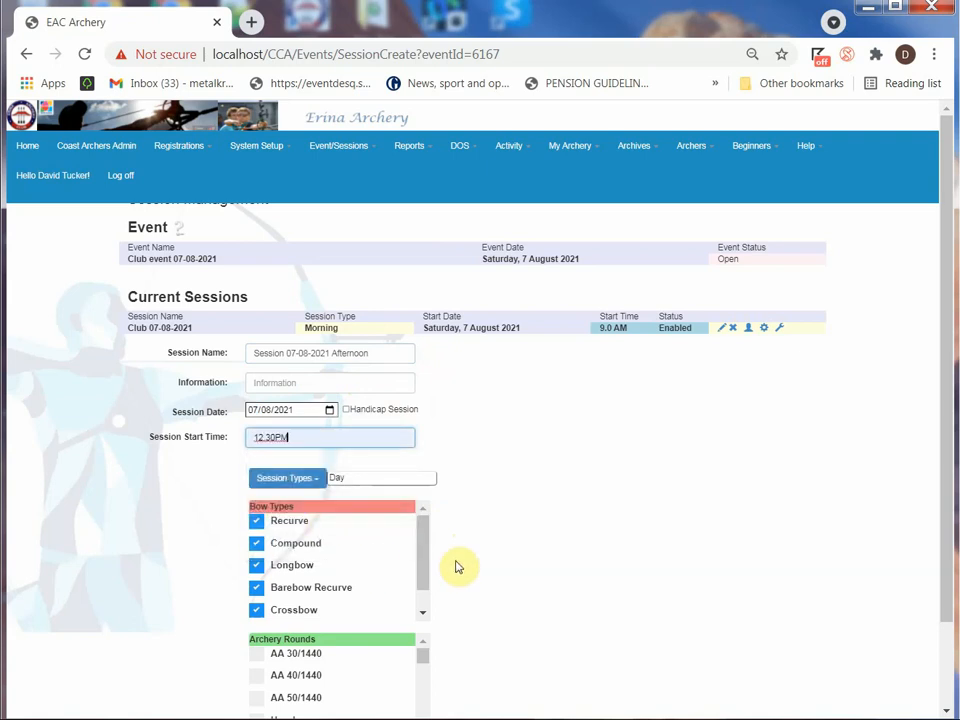
{"action": "left_click", "coordinate": [303, 482]}
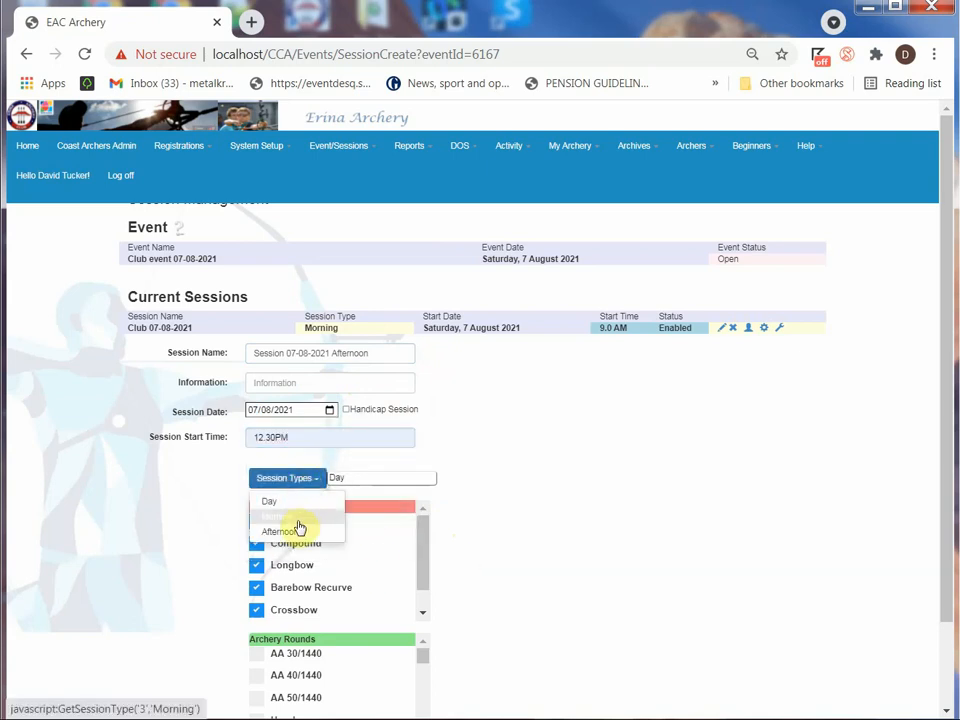
{"action": "left_click", "coordinate": [298, 527]}
Select the Darwin, Drake and Melbourne rounds for the afternoon session and submit it to create the session
{"action": "scroll", "coordinate": [539, 574], "scroll_direction": "down", "scroll_amount": 2}
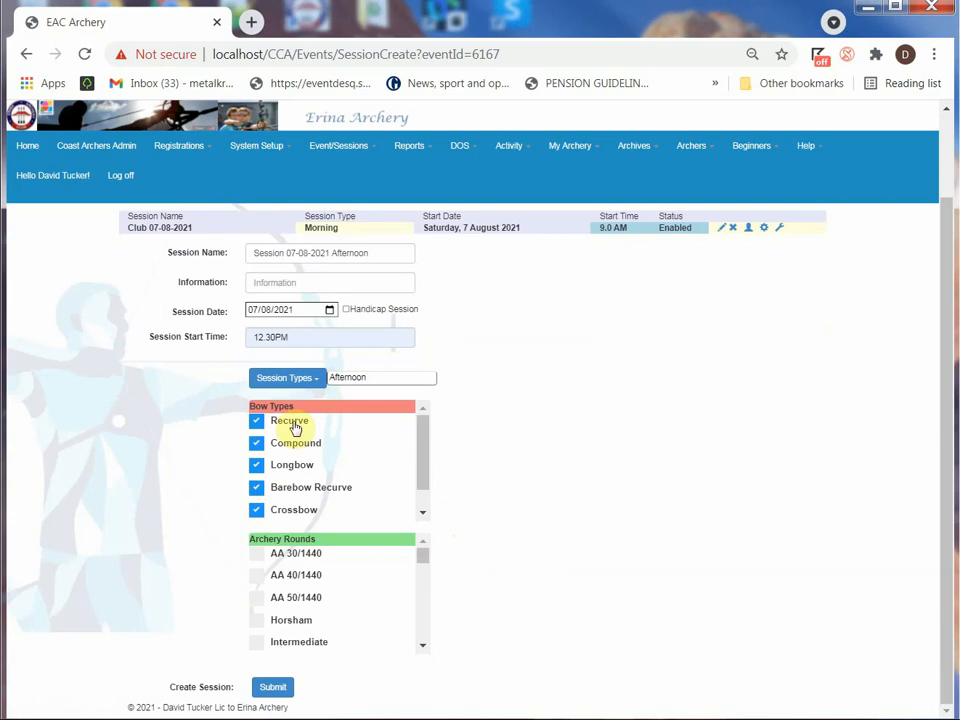
{"action": "scroll", "coordinate": [424, 558], "scroll_direction": "down", "scroll_amount": 2}
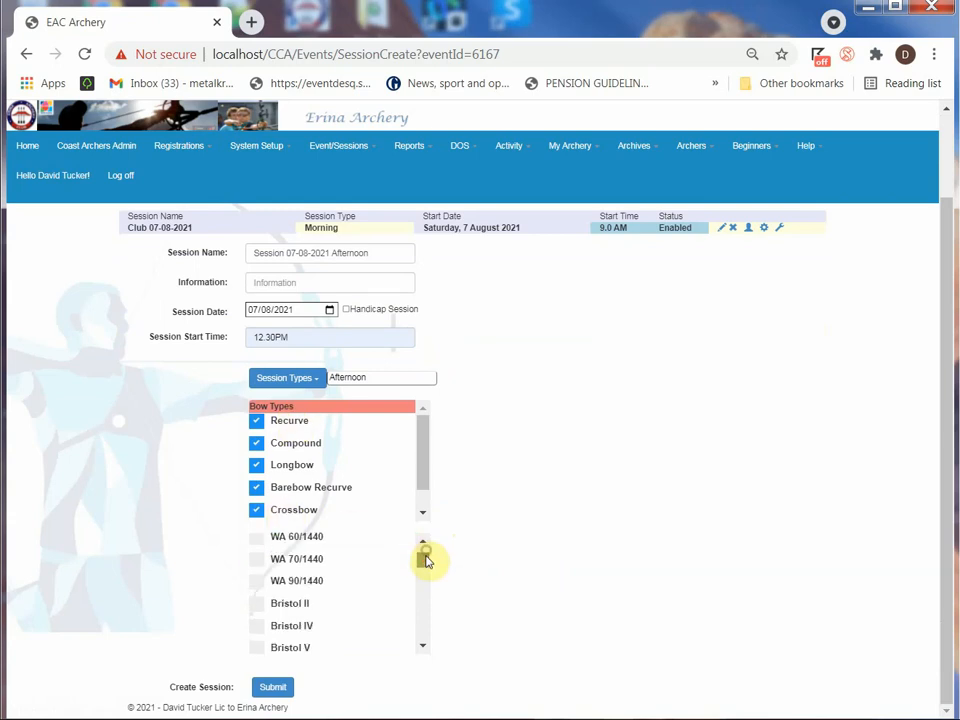
{"action": "scroll", "coordinate": [424, 561], "scroll_direction": "down", "scroll_amount": 2}
{"action": "scroll", "coordinate": [371, 597], "scroll_direction": "down", "scroll_amount": 3}
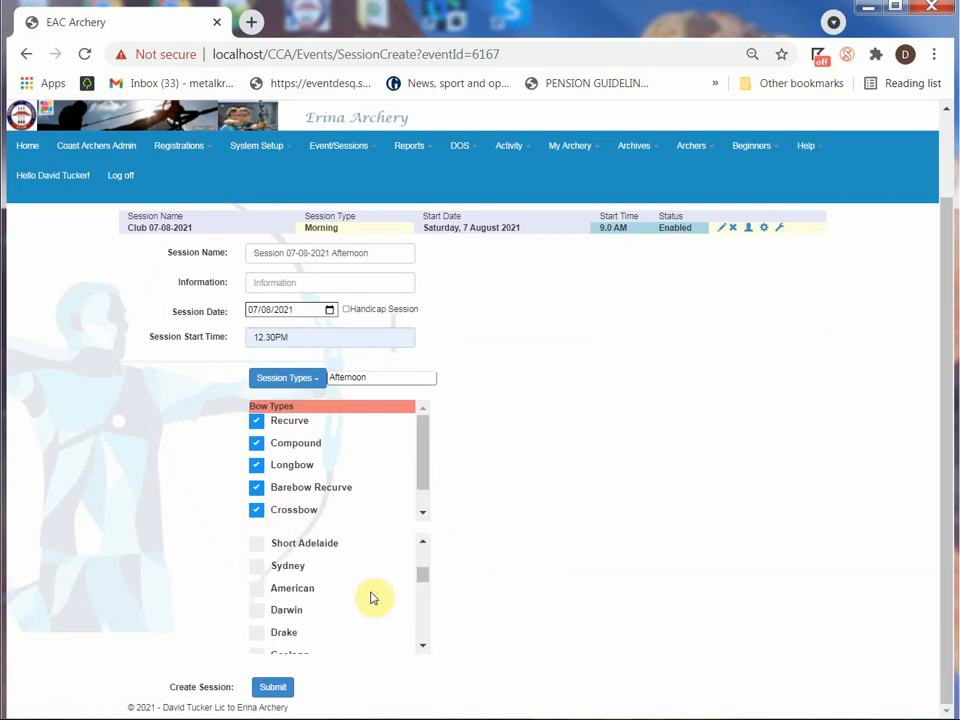
{"action": "left_click", "coordinate": [255, 611]}
{"action": "left_click", "coordinate": [257, 632]}
{"action": "scroll", "coordinate": [311, 628], "scroll_direction": "down", "scroll_amount": 4}
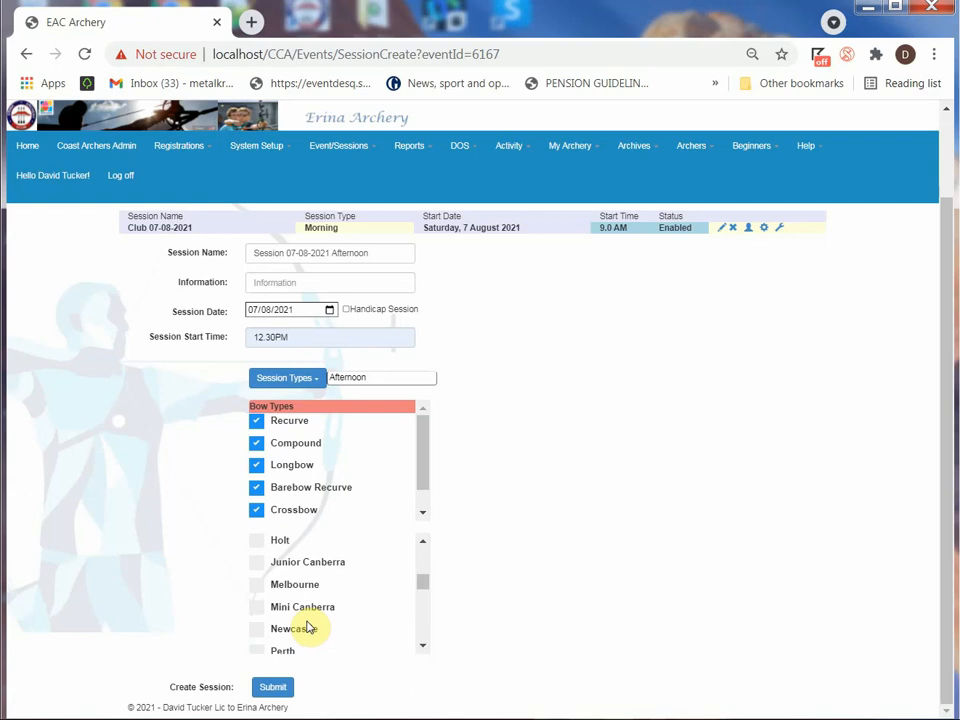
{"action": "scroll", "coordinate": [311, 626], "scroll_direction": "up", "scroll_amount": 2}
{"action": "scroll", "coordinate": [307, 625], "scroll_direction": "down", "scroll_amount": 3}
{"action": "left_click", "coordinate": [256, 584]}
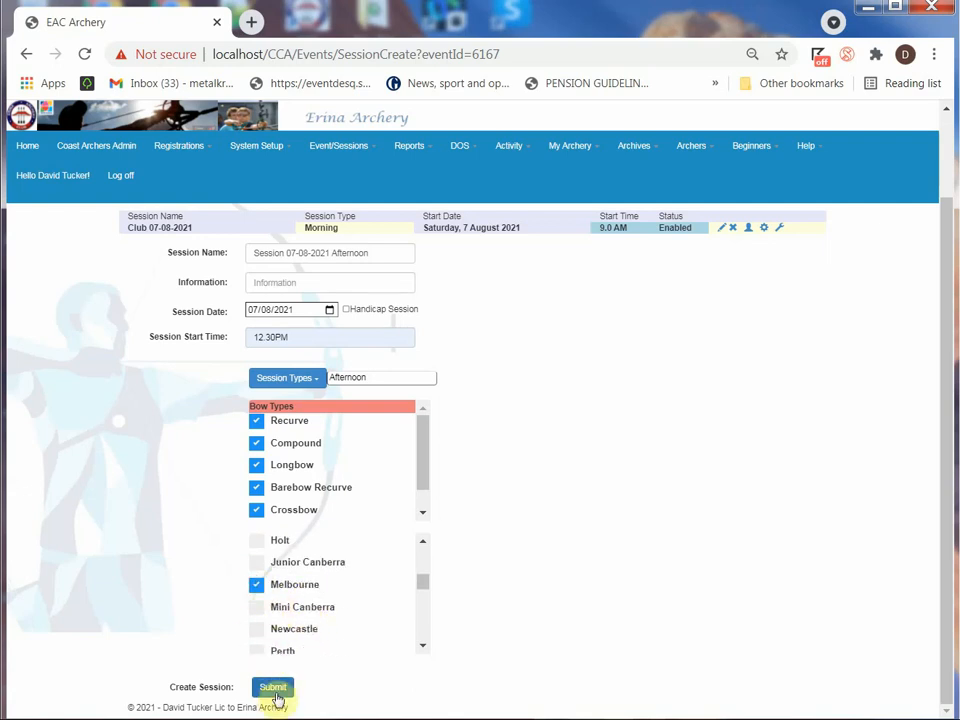
{"action": "left_click", "coordinate": [276, 688]}
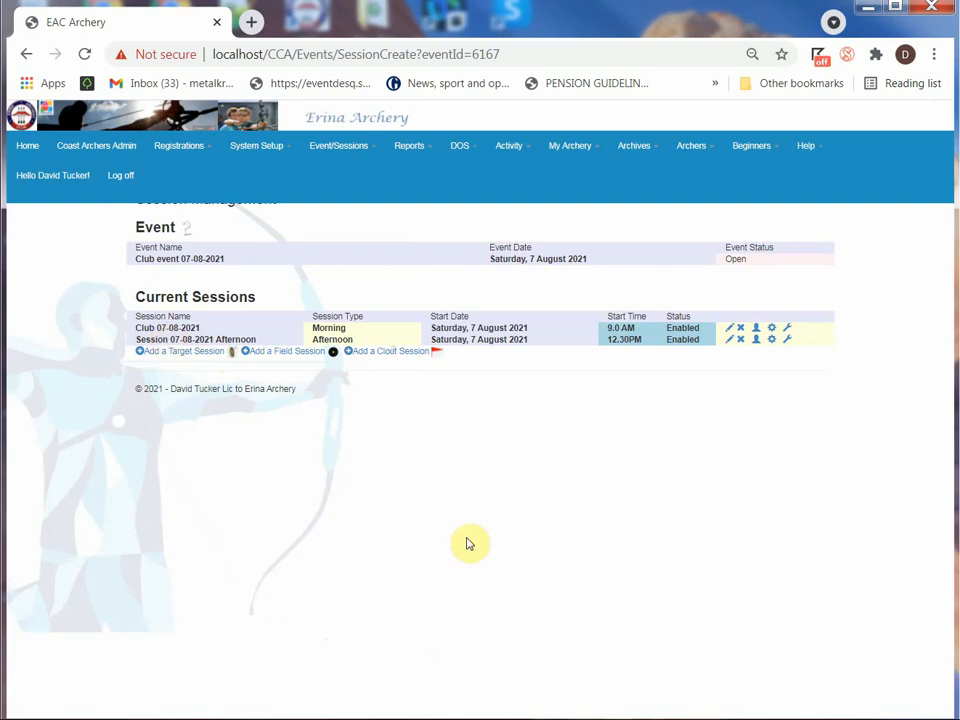
Rename the afternoon session "CLub 07-08-2021 Afternoon", submit the update and return to the event's session list
{"action": "left_click", "coordinate": [732, 337]}
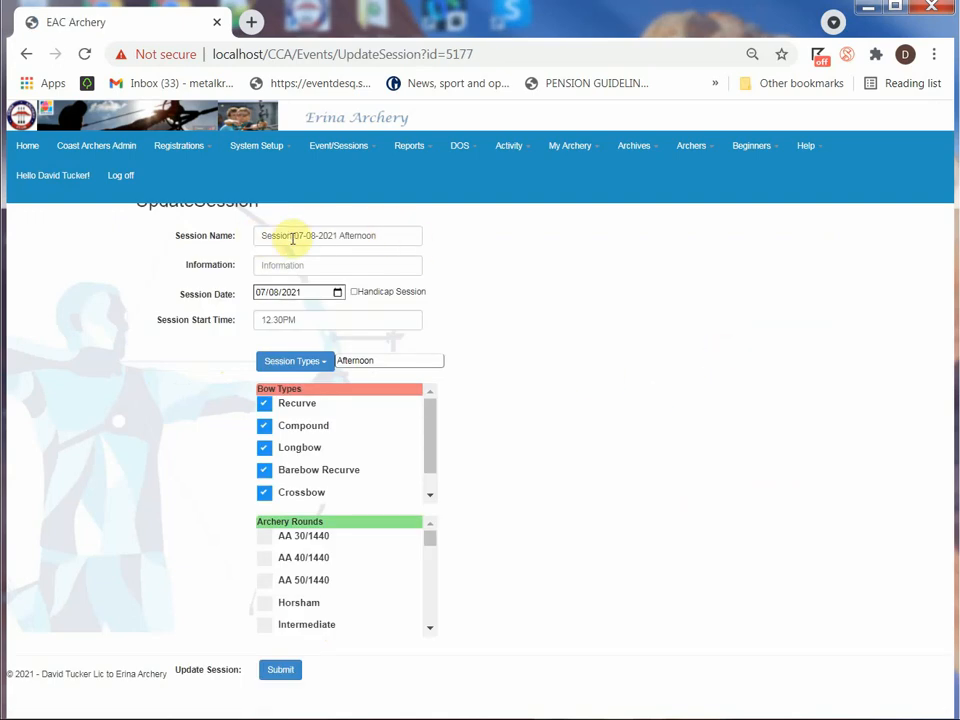
{"action": "left_click_drag", "start_coordinate": [291, 238], "coordinate": [259, 241]}
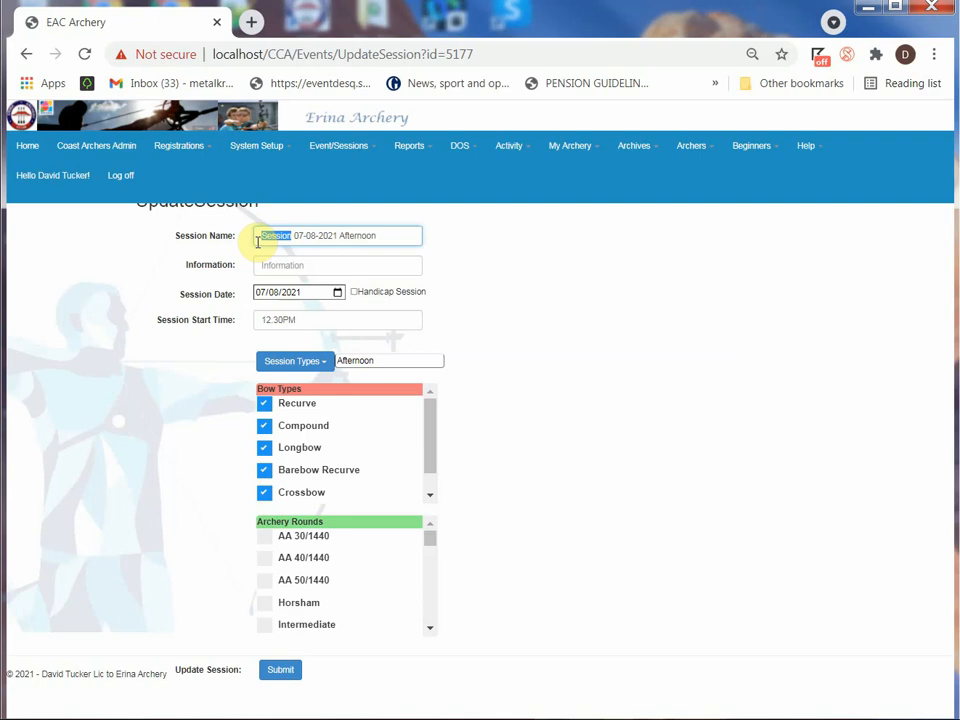
{"action": "type", "text": "CLub"}
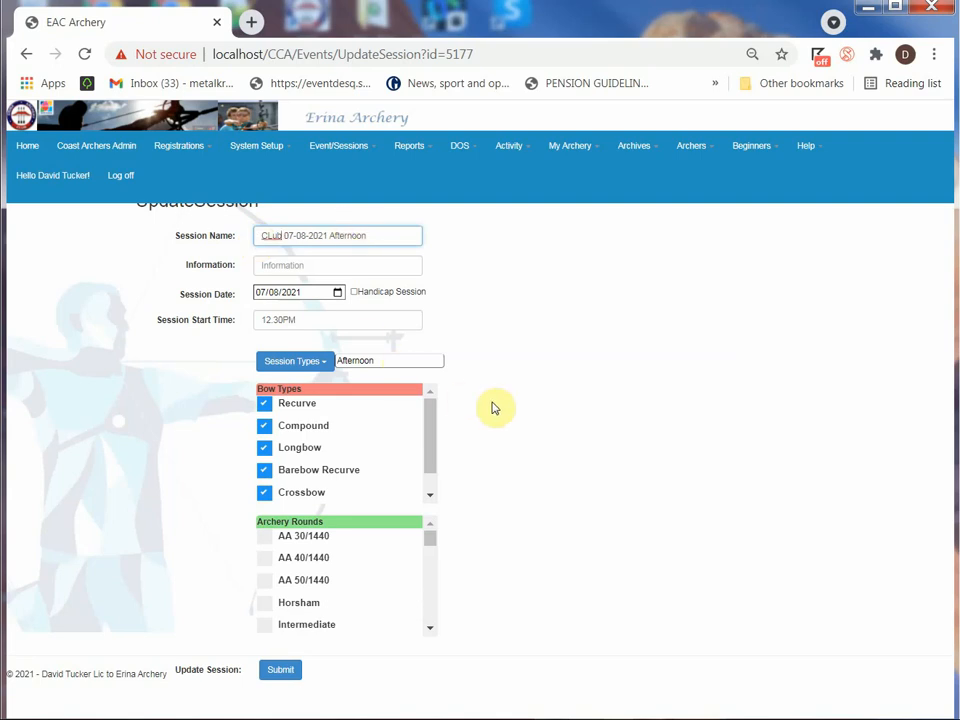
{"action": "left_click", "coordinate": [280, 669]}
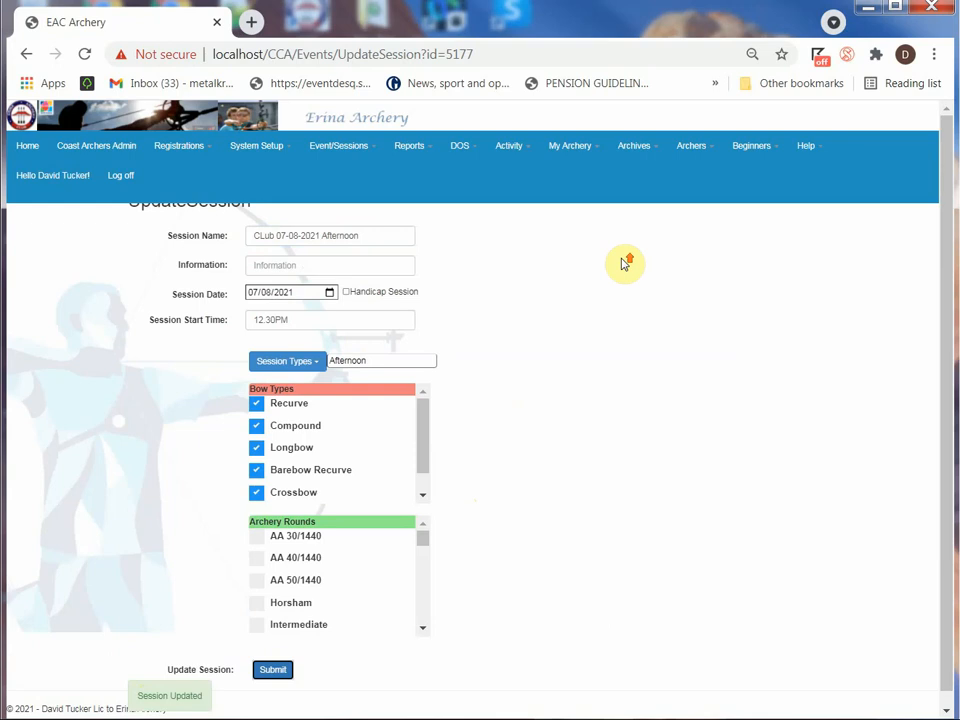
{"action": "left_click", "coordinate": [24, 54]}
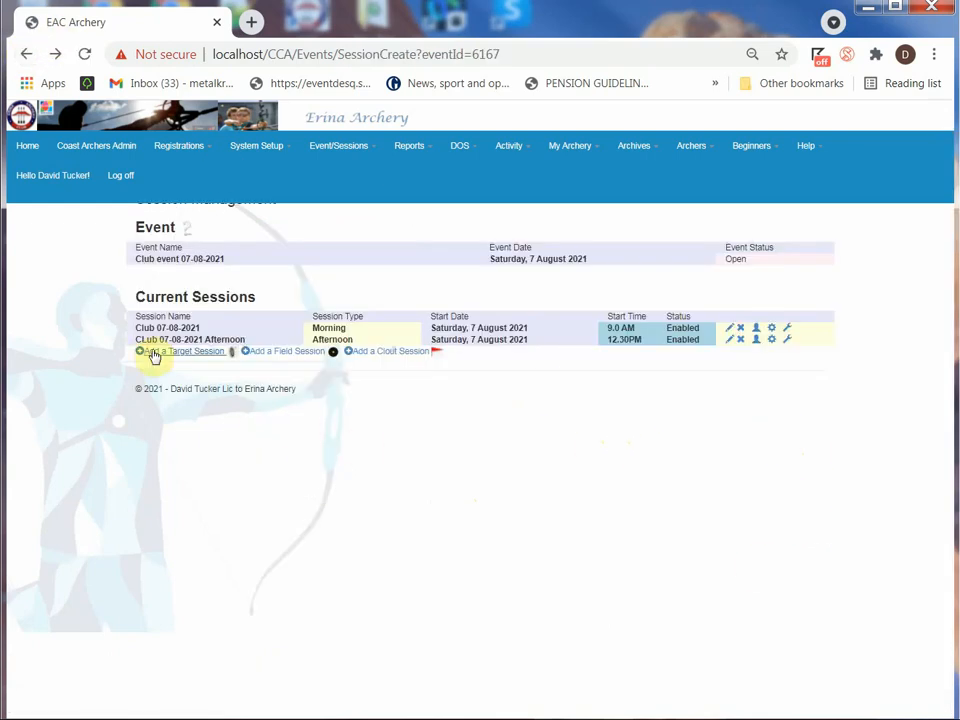
View the archers registered for the morning session, and switch that session's status to Disabled and back to Enabled
{"action": "left_click", "coordinate": [757, 334]}
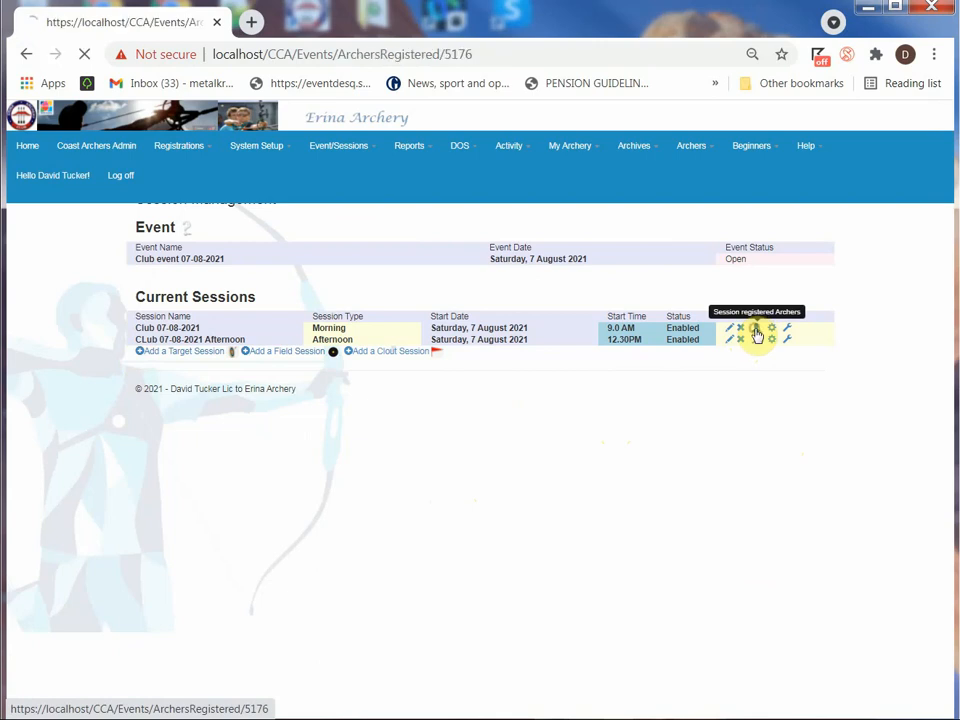
{"action": "left_click", "coordinate": [26, 54]}
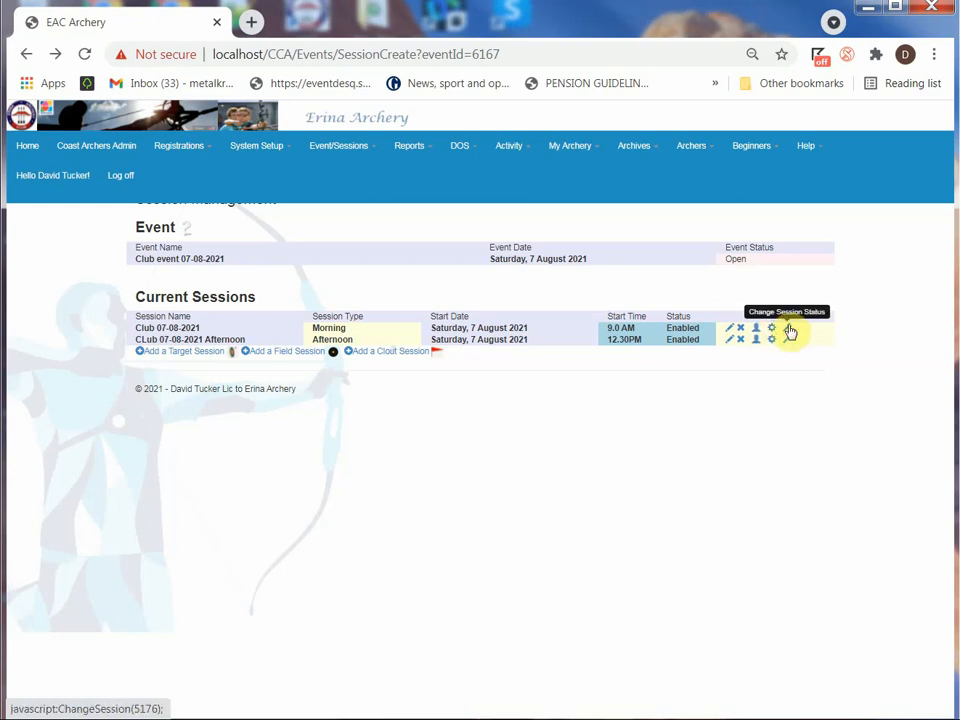
{"action": "left_click", "coordinate": [788, 328]}
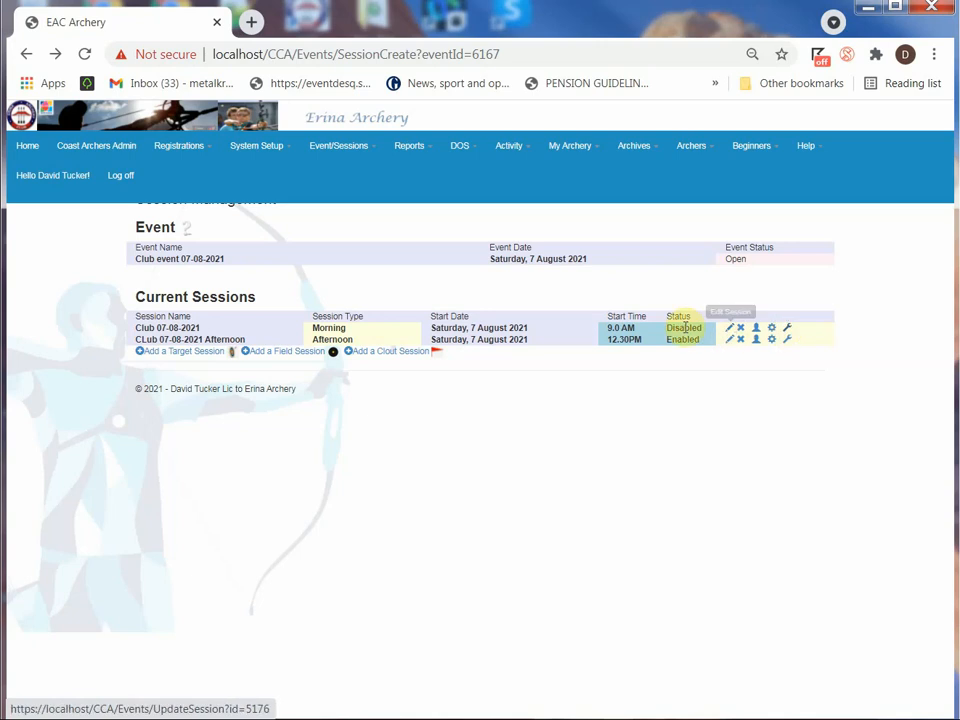
{"action": "left_click", "coordinate": [788, 334]}
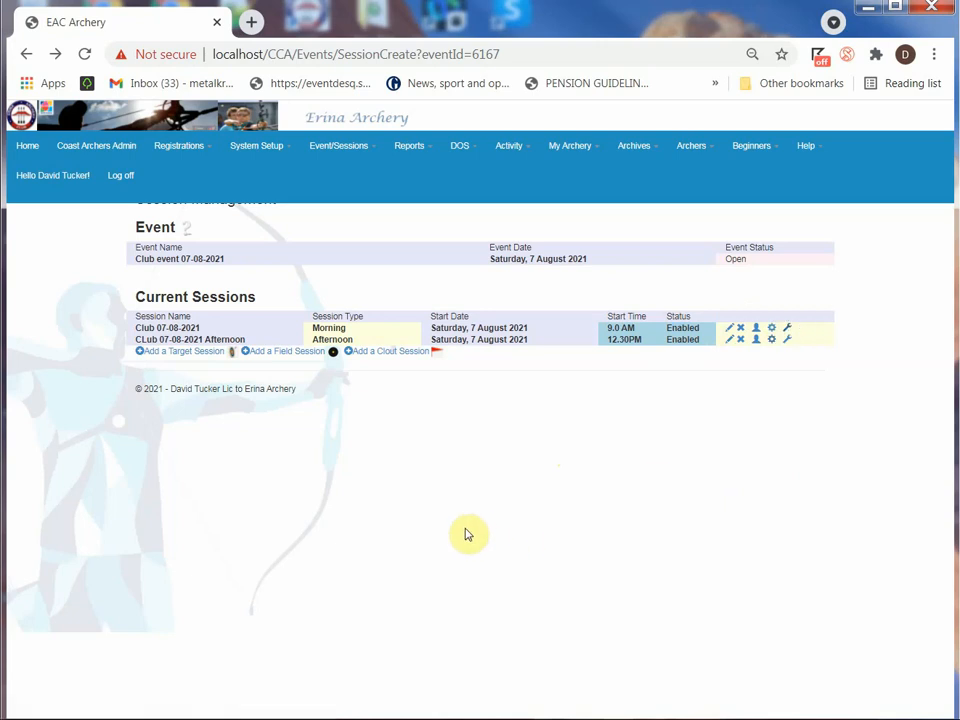
Open the event registrations report and view the attendance lists for Session 24-04-17 morning, Session 25-04-17 Morning, Session 20-05-02 and Session 20-05-02 afternoon
{"action": "left_click", "coordinate": [345, 147]}
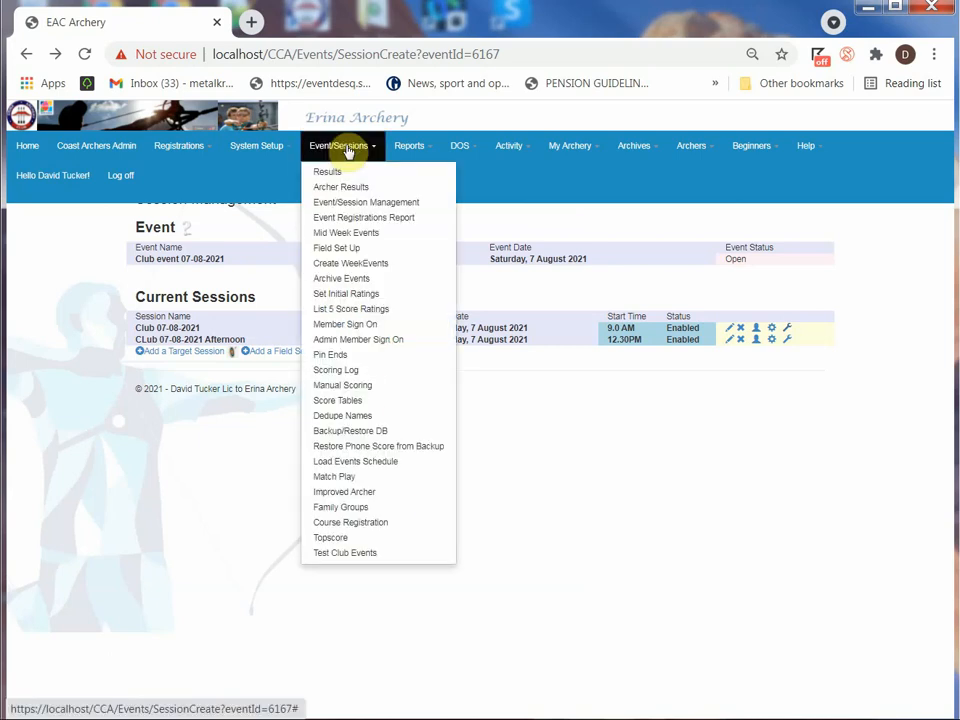
{"action": "left_click", "coordinate": [343, 218]}
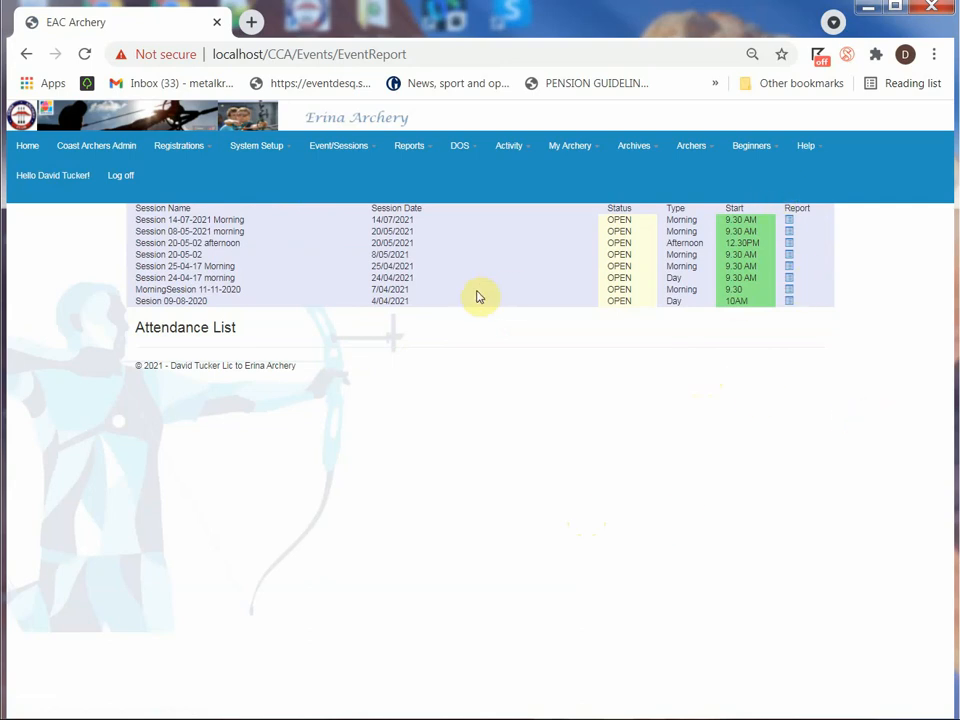
{"action": "left_click", "coordinate": [789, 278]}
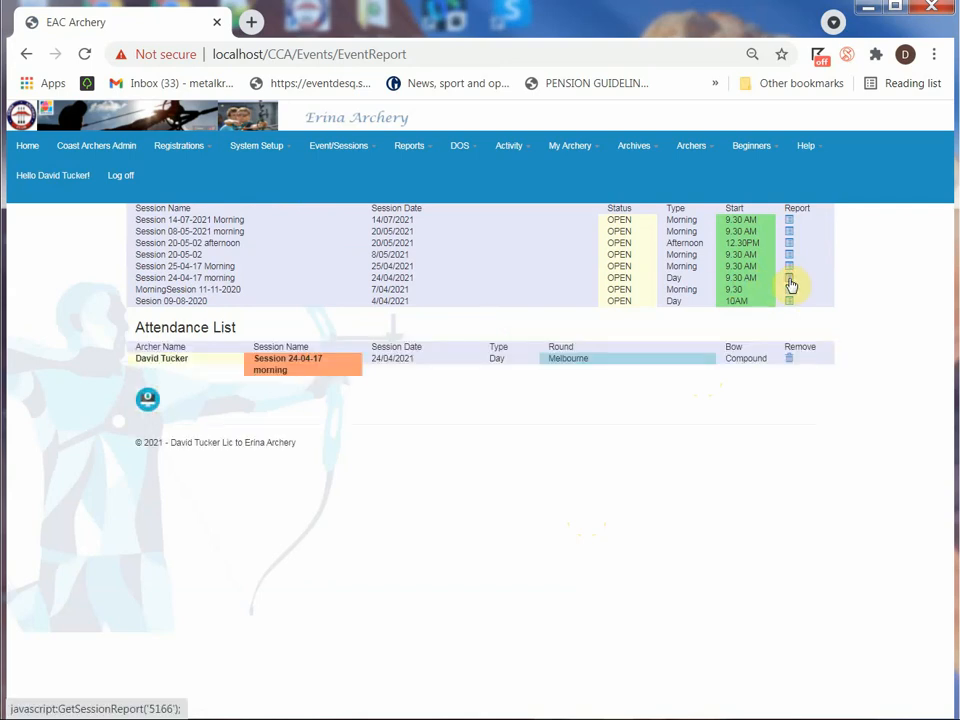
{"action": "left_click", "coordinate": [789, 267]}
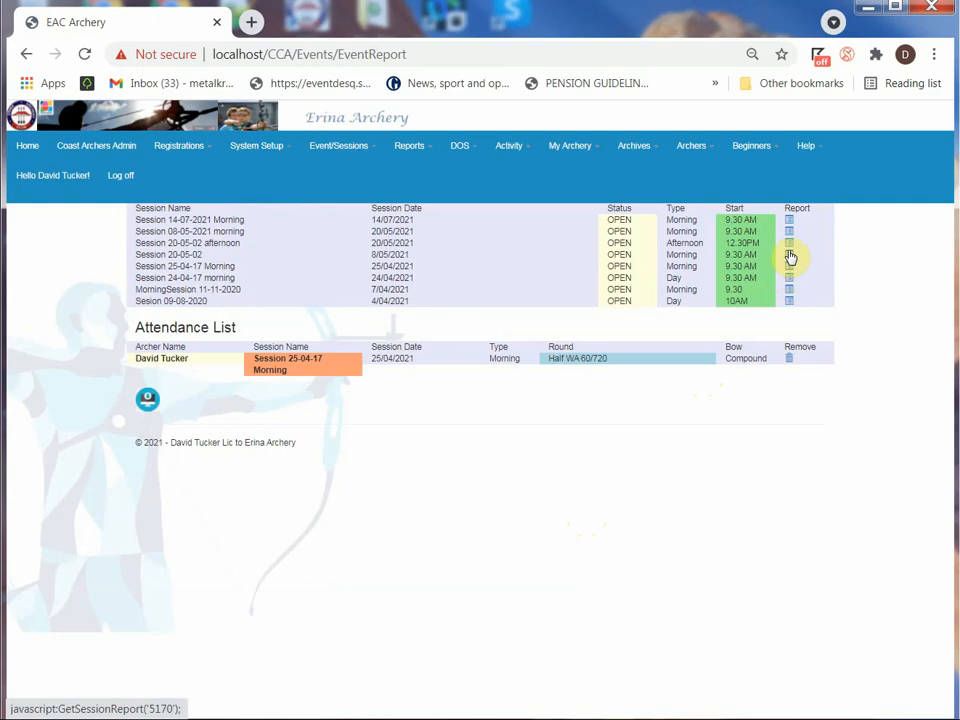
{"action": "left_click", "coordinate": [790, 256]}
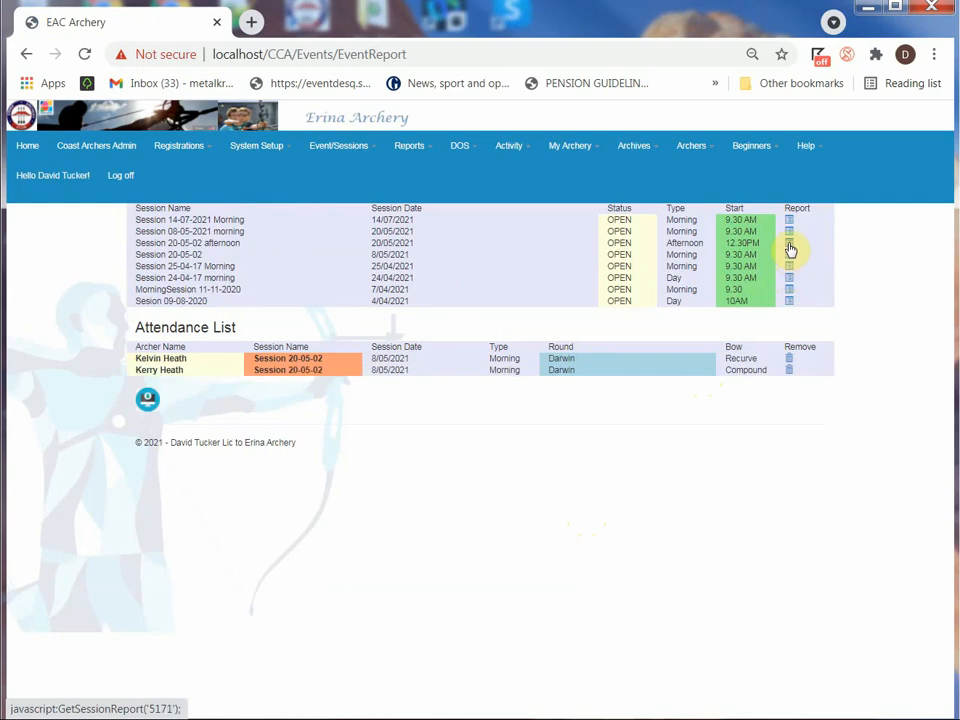
{"action": "left_click", "coordinate": [789, 248]}
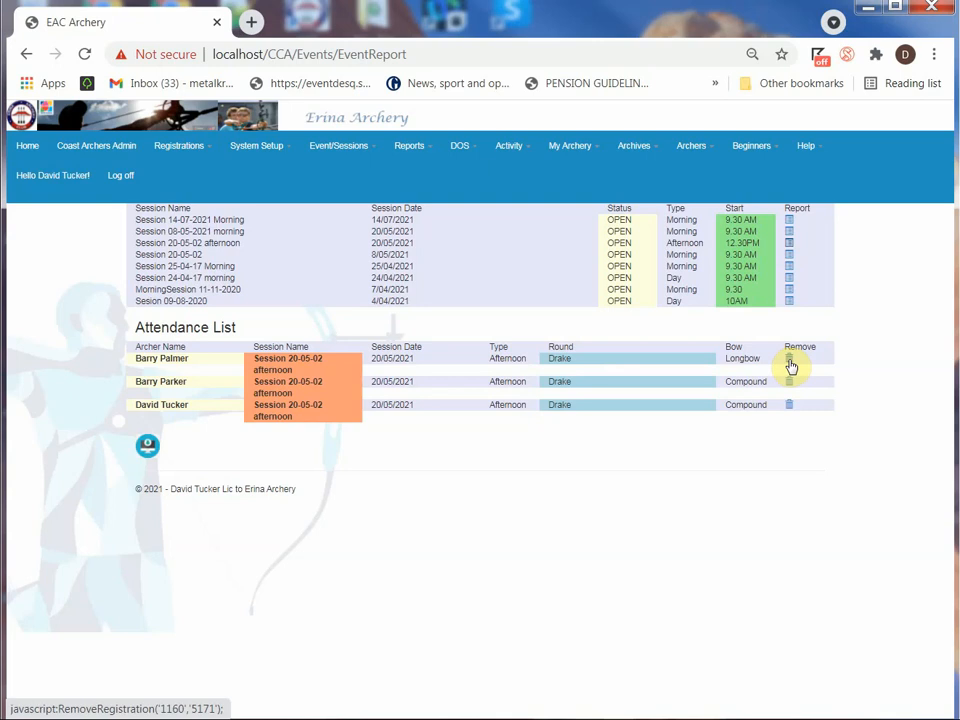
Open the page for setting archers' initial ratings, widen the browser window, and find and select the archer by partial name
{"action": "left_click", "coordinate": [339, 149]}
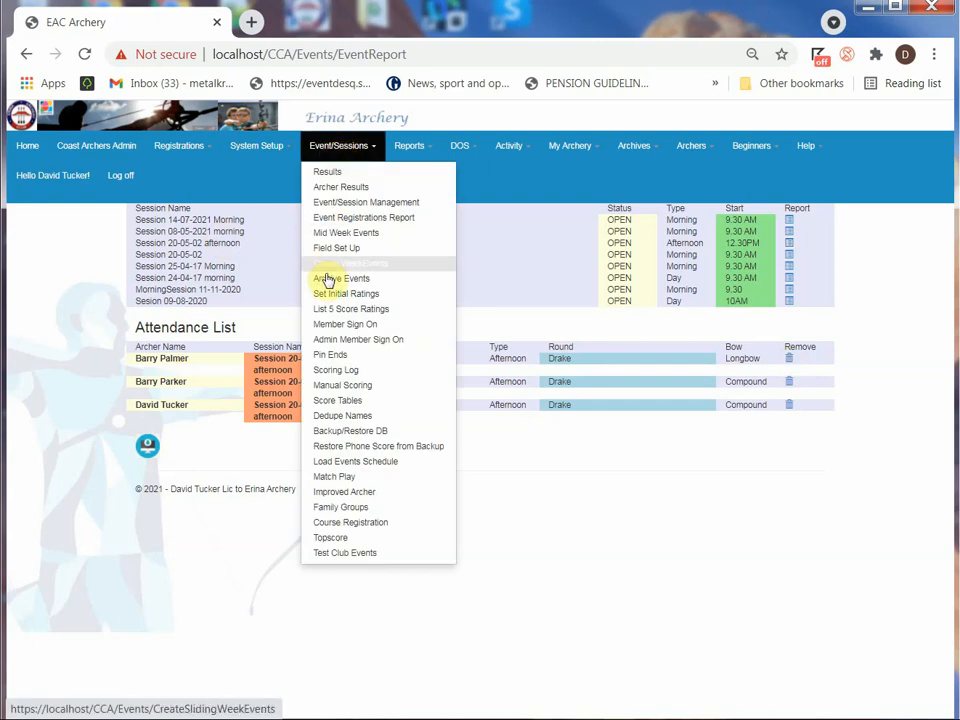
{"action": "left_click", "coordinate": [328, 294]}
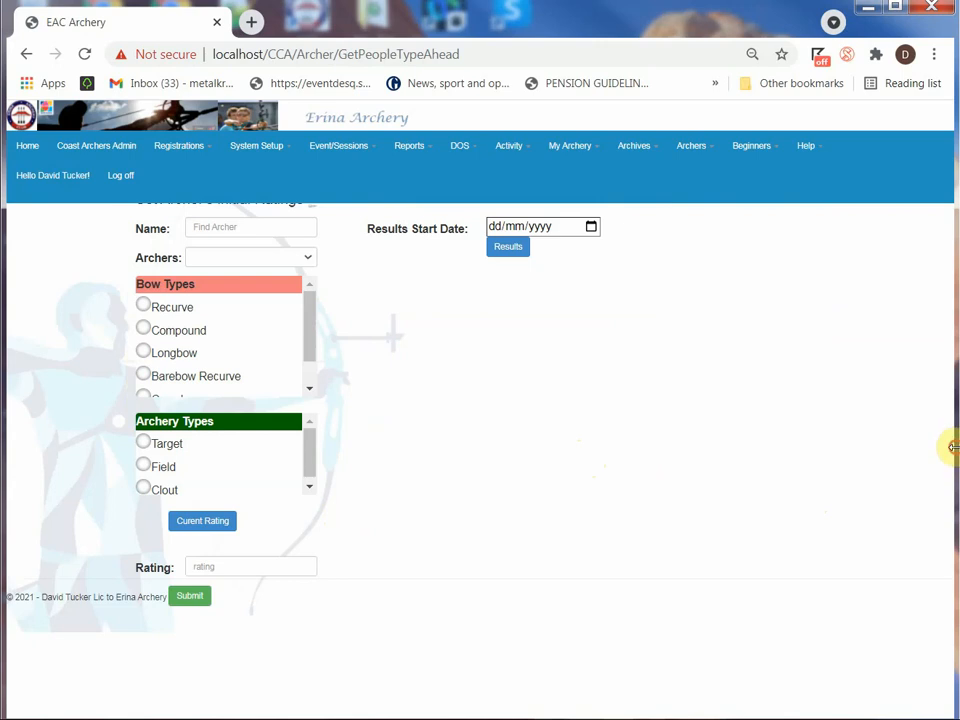
{"action": "left_click_drag", "start_coordinate": [950, 447], "coordinate": [959, 450]}
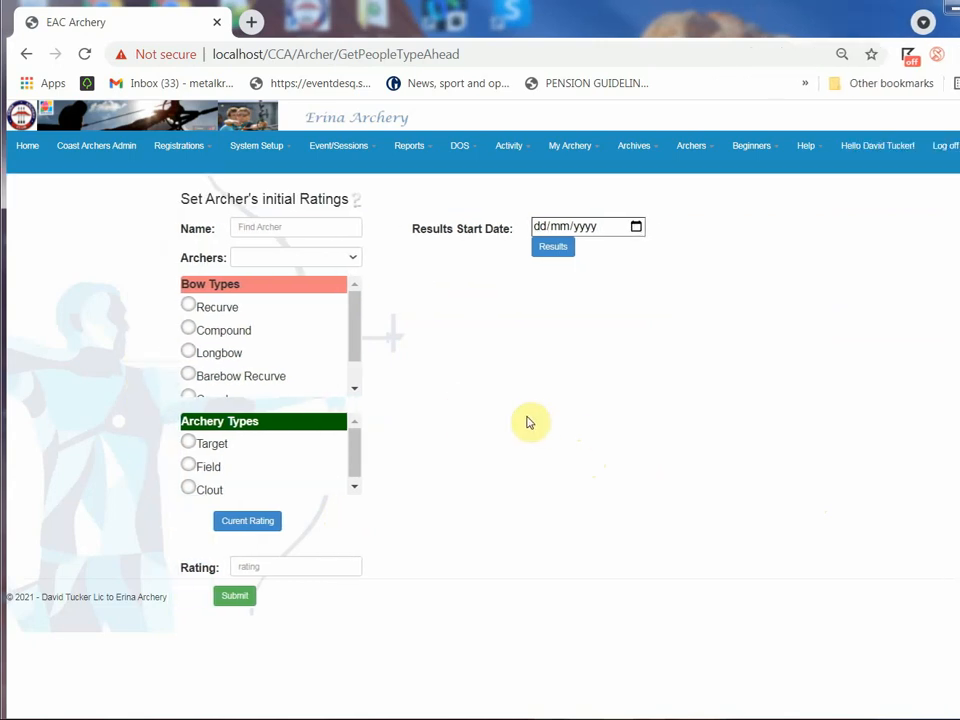
{"action": "left_click", "coordinate": [267, 226]}
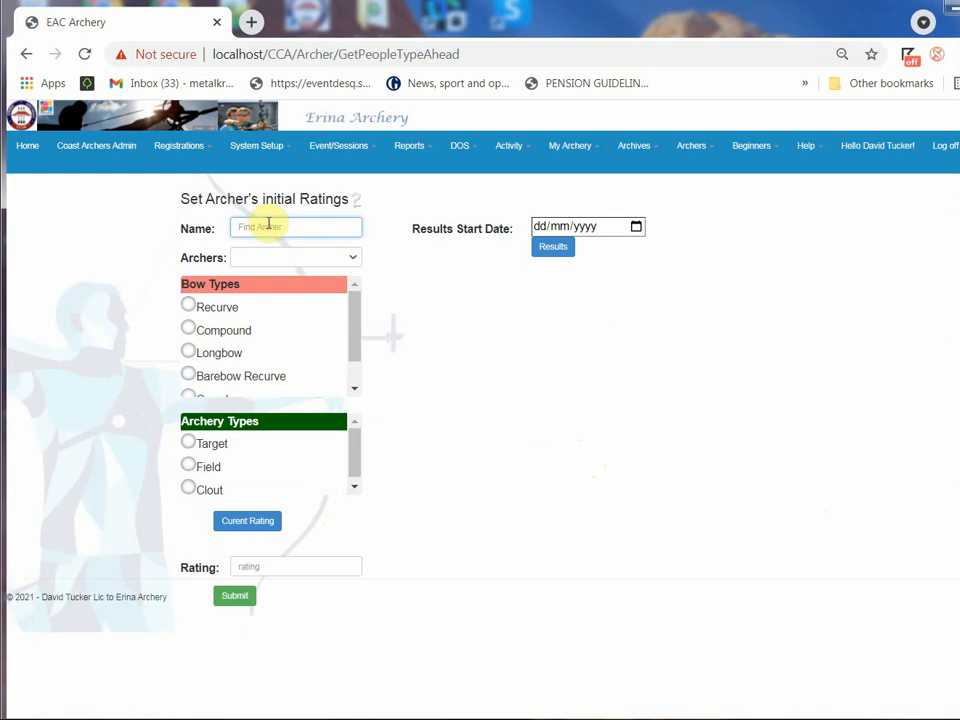
{"action": "type", "text": "da"}
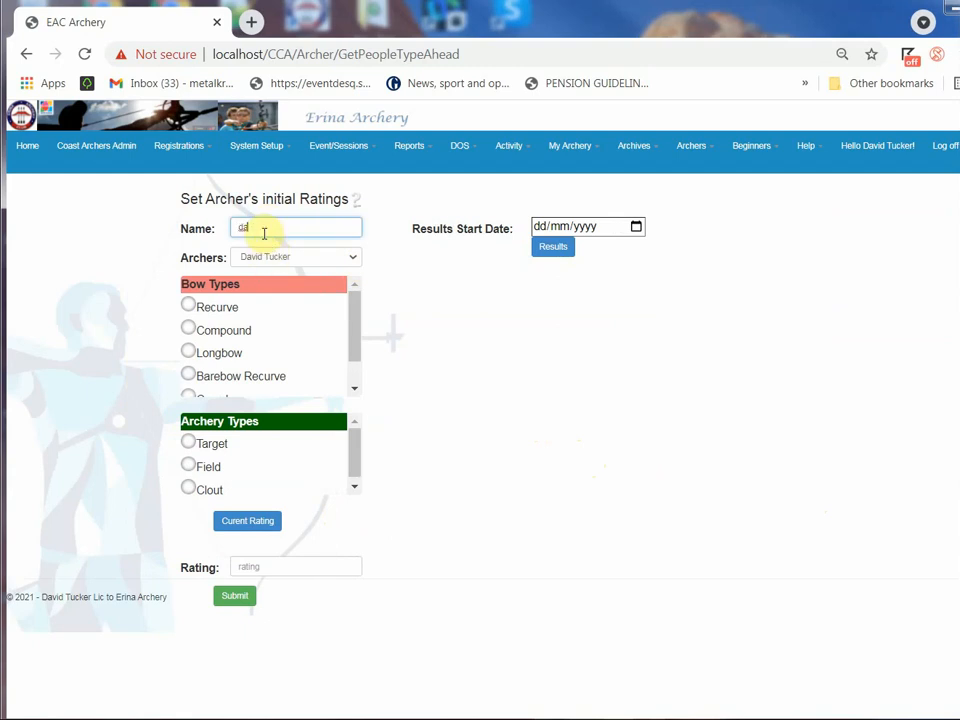
{"action": "left_click", "coordinate": [262, 258]}
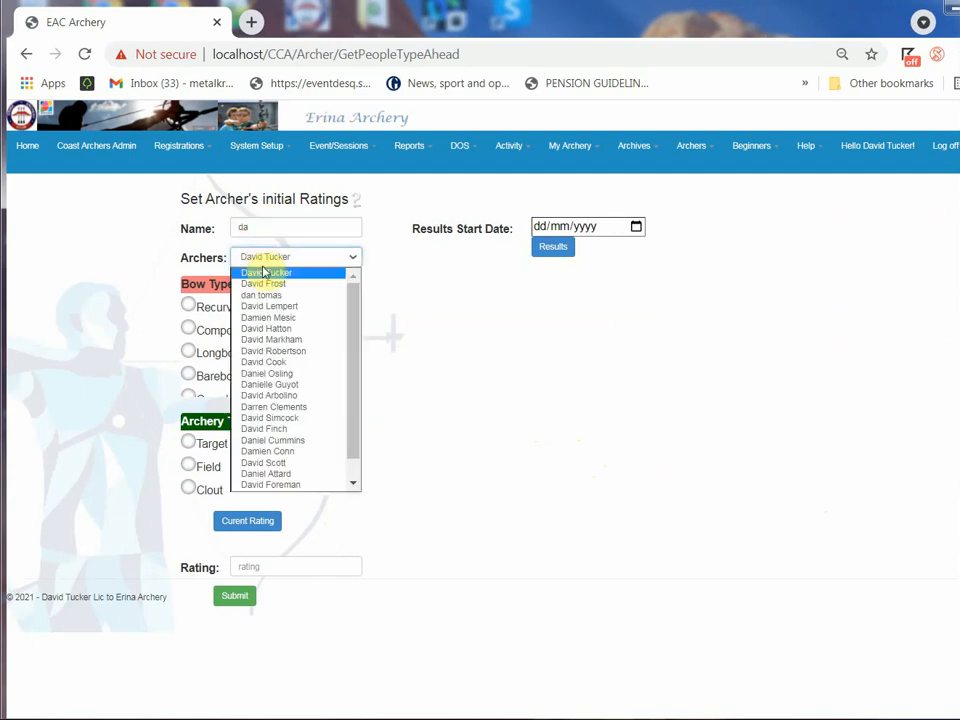
{"action": "left_click", "coordinate": [266, 272]}
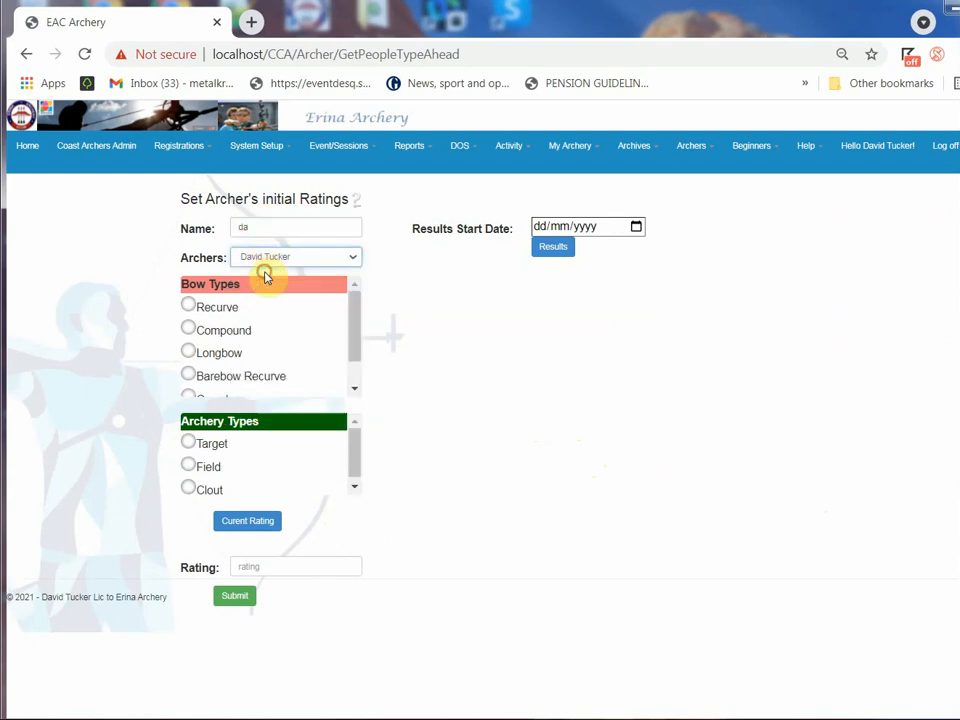
Choose the Compound bow type and Target archery type, retrieve the archer's current rating and enter 54 as the rating
{"action": "left_click", "coordinate": [190, 330]}
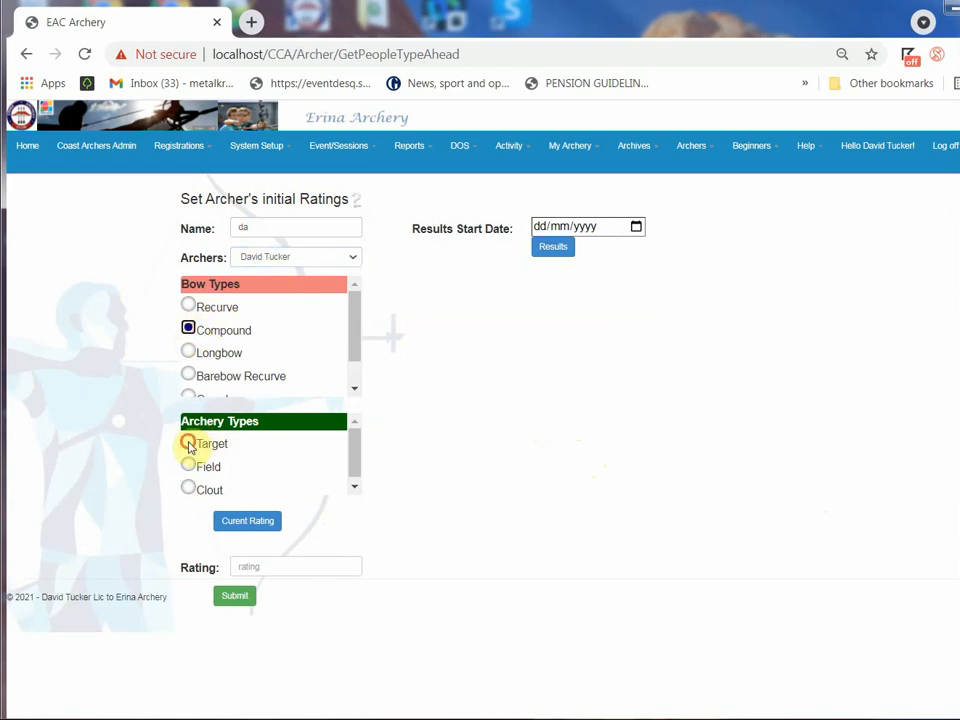
{"action": "left_click", "coordinate": [190, 442]}
{"action": "left_click", "coordinate": [253, 521]}
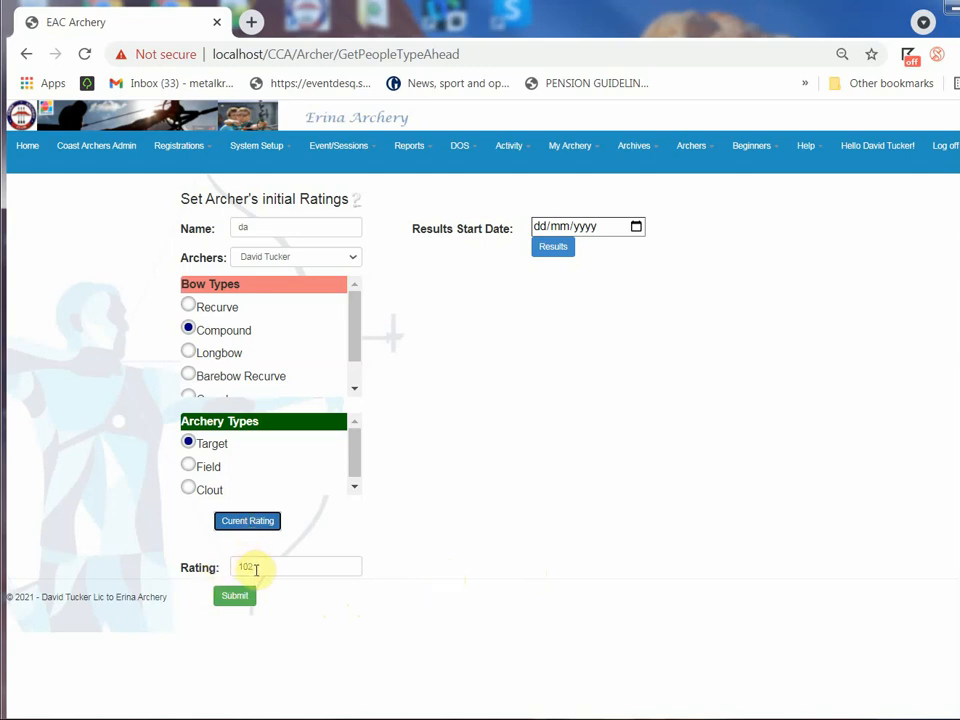
{"action": "left_click_drag", "start_coordinate": [256, 568], "coordinate": [223, 568]}
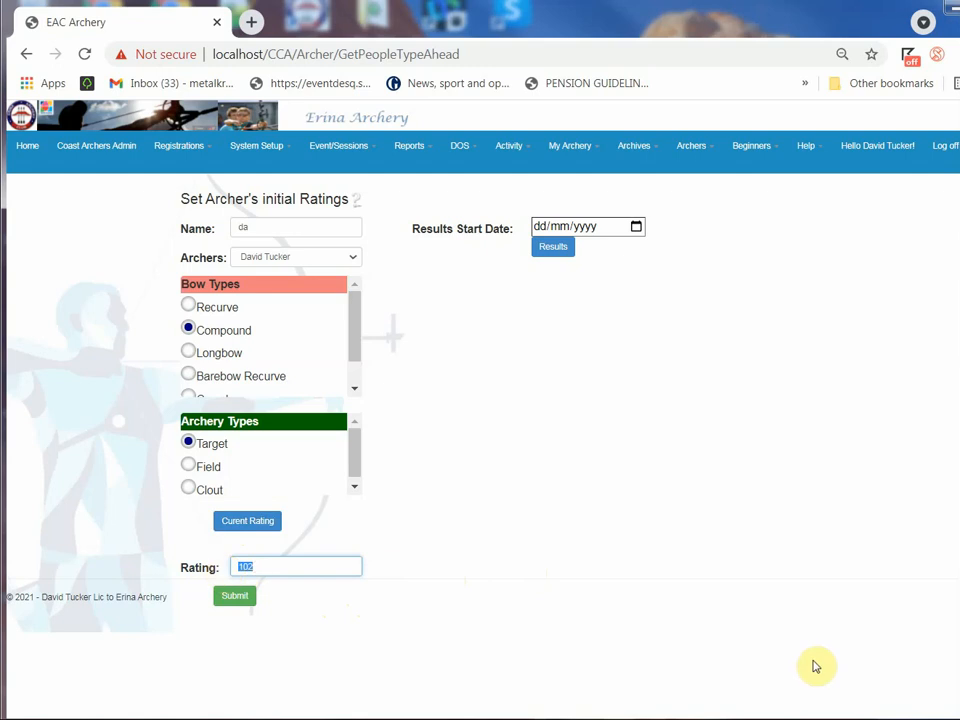
{"action": "type", "text": "54"}
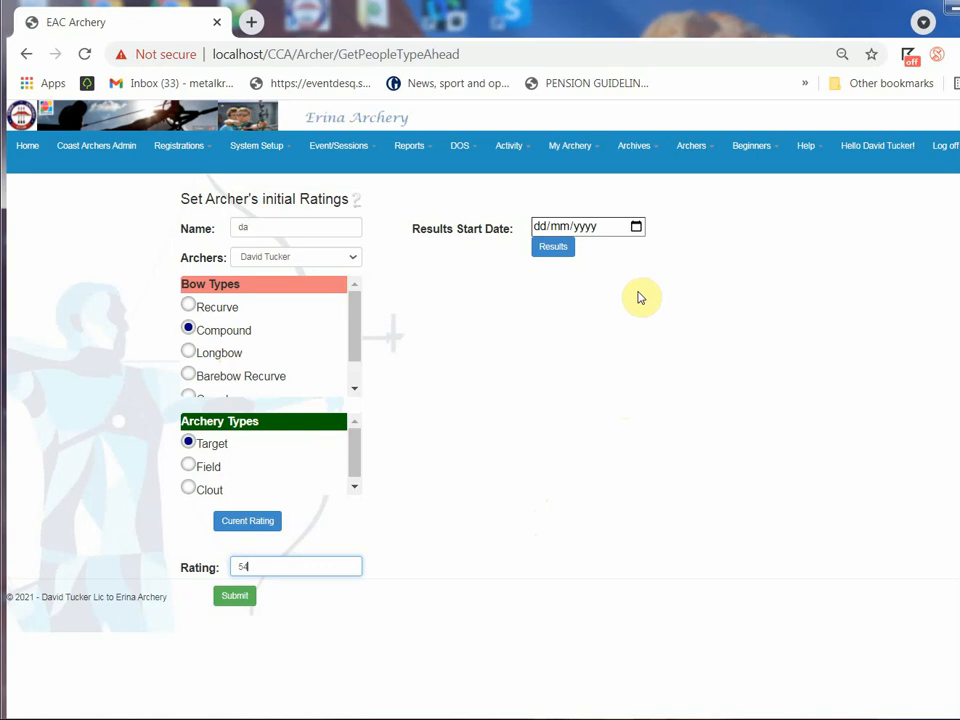
Set the results start date to 03/12/2020 and list the archer's results from that date
{"action": "left_click", "coordinate": [636, 226]}
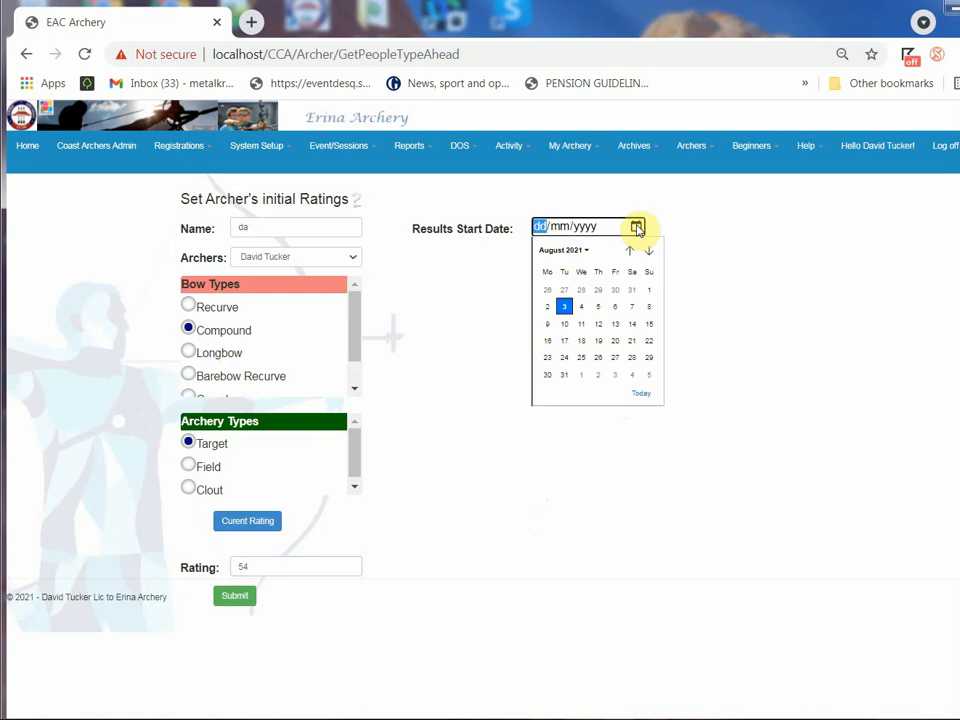
{"action": "left_click", "coordinate": [628, 250]}
{"action": "left_click", "coordinate": [628, 250]}
{"action": "left_click", "coordinate": [628, 250]}
{"action": "left_click", "coordinate": [628, 250]}
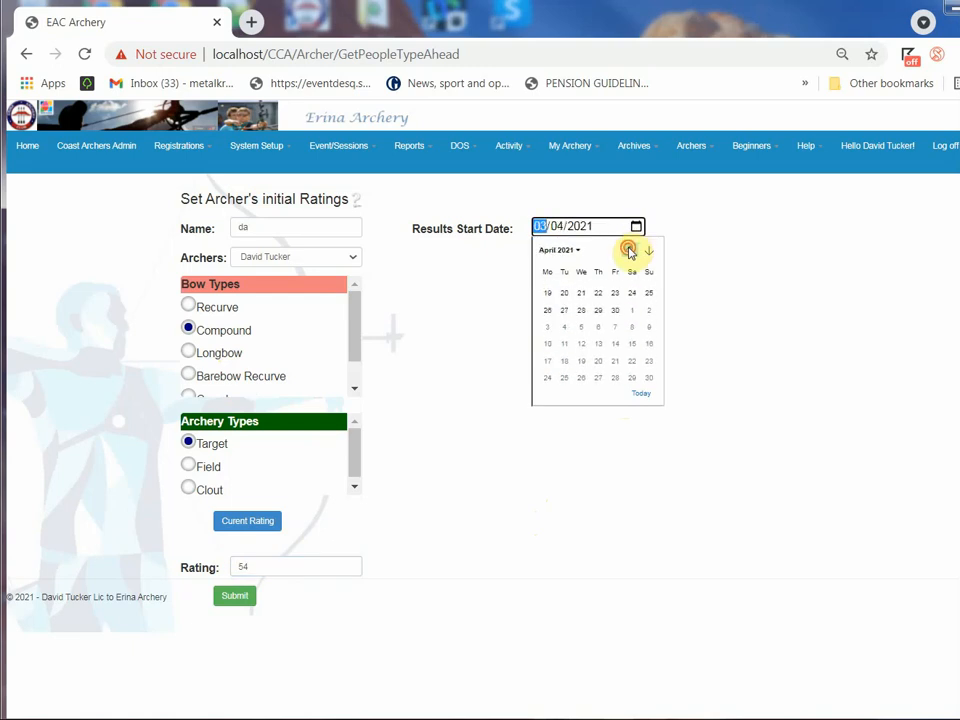
{"action": "left_click", "coordinate": [628, 250]}
{"action": "left_click", "coordinate": [628, 250]}
{"action": "left_click", "coordinate": [628, 250]}
{"action": "left_click", "coordinate": [628, 250]}
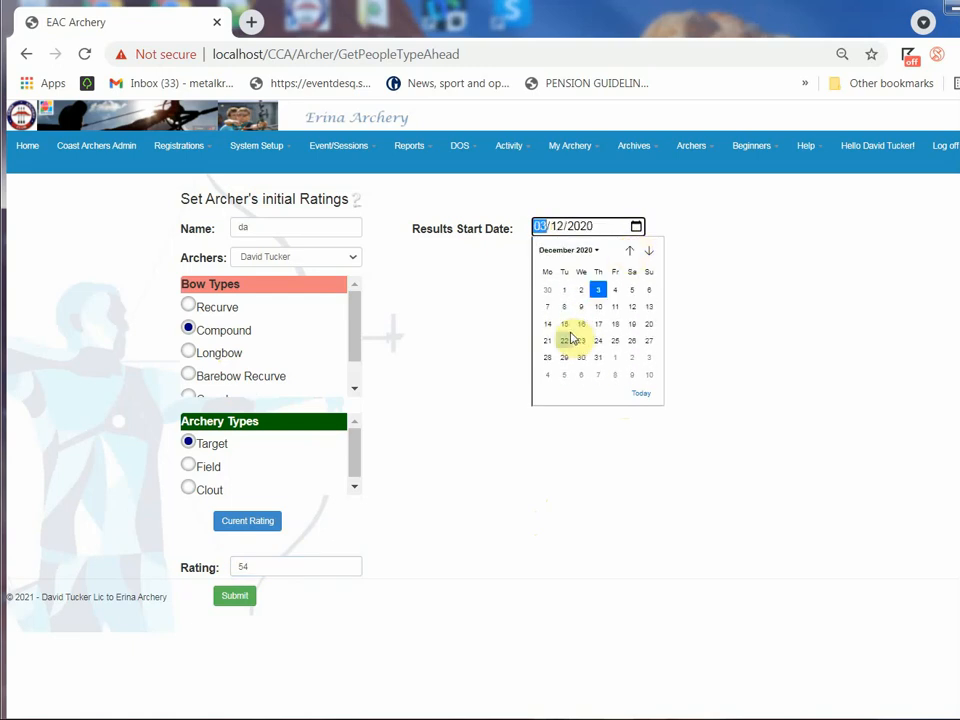
{"action": "left_click", "coordinate": [599, 291]}
{"action": "left_click", "coordinate": [566, 250]}
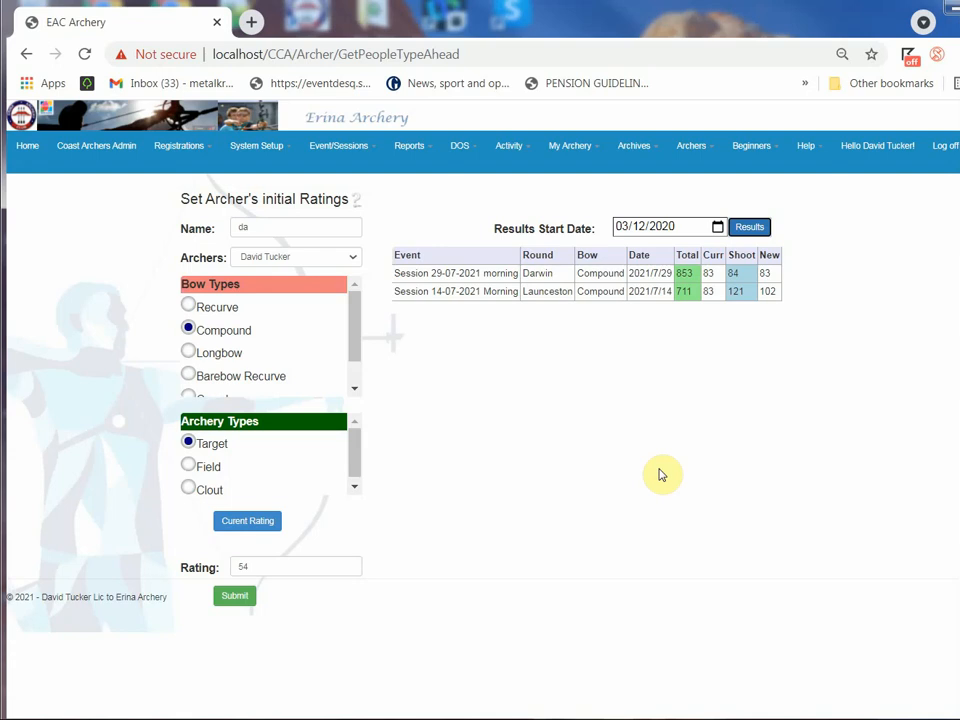
Open the session results list, check several April and May 2021 sessions for results, and display those of Session 14-07-2021 Morning
{"action": "left_click", "coordinate": [316, 152]}
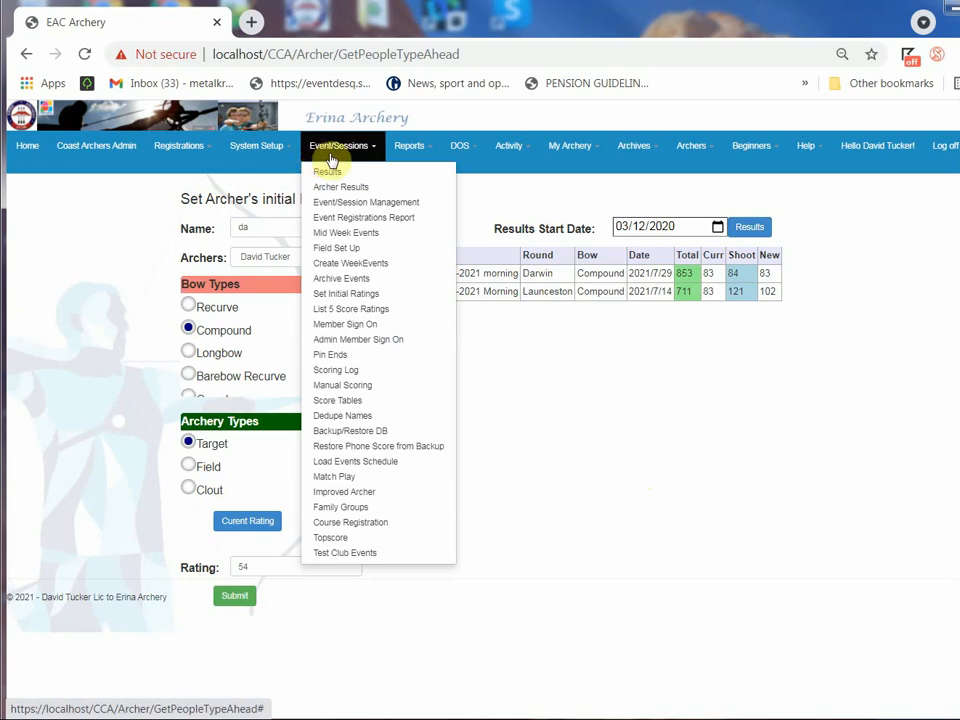
{"action": "left_click", "coordinate": [334, 176]}
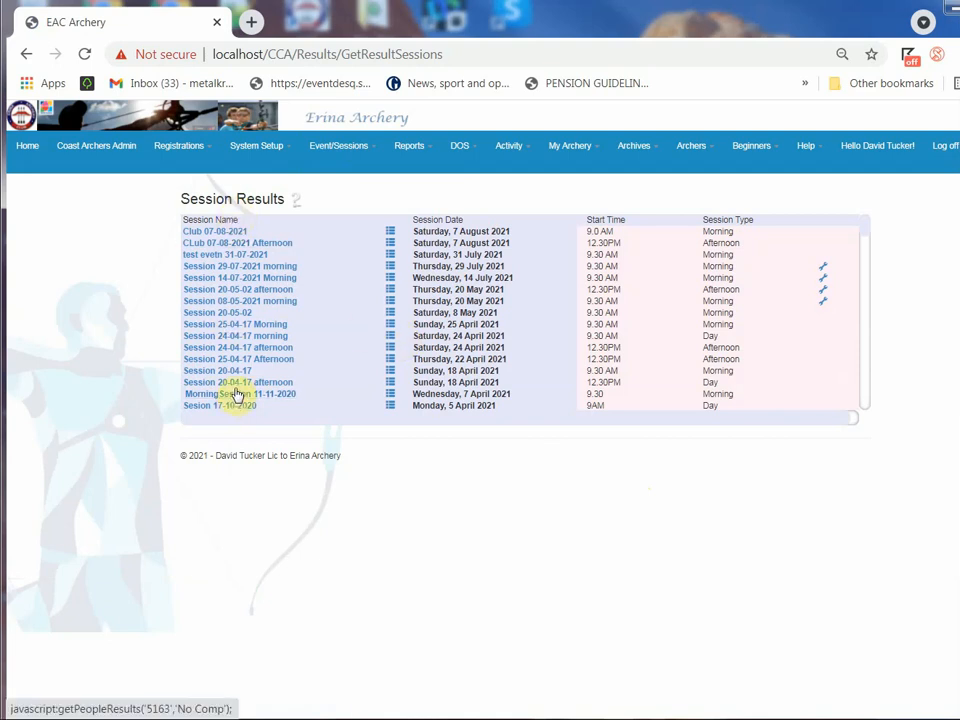
{"action": "left_click", "coordinate": [228, 316]}
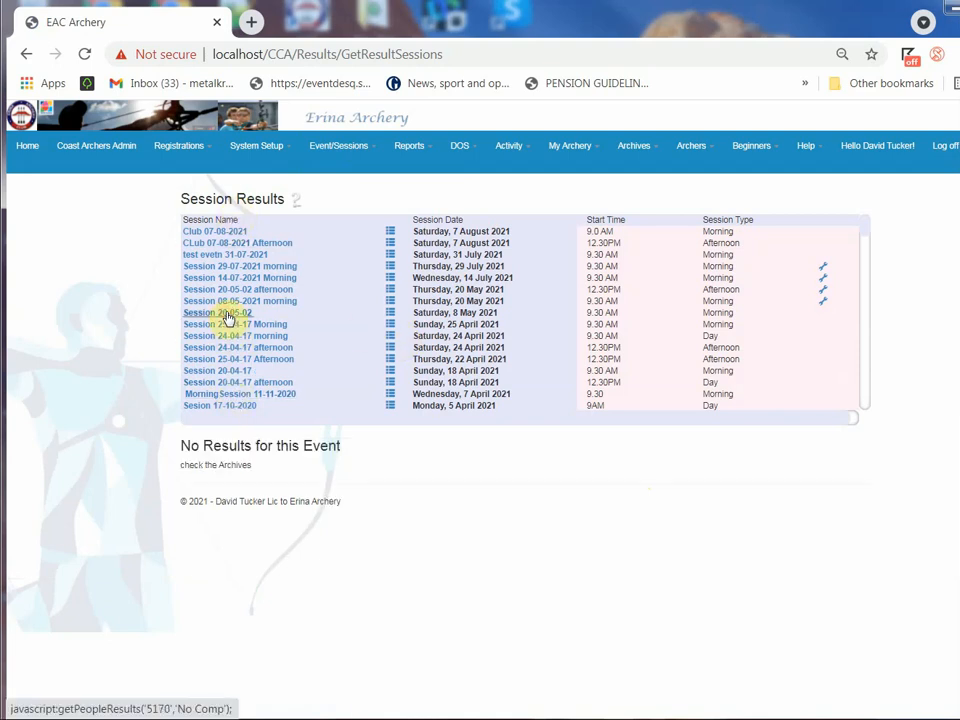
{"action": "left_click", "coordinate": [229, 328]}
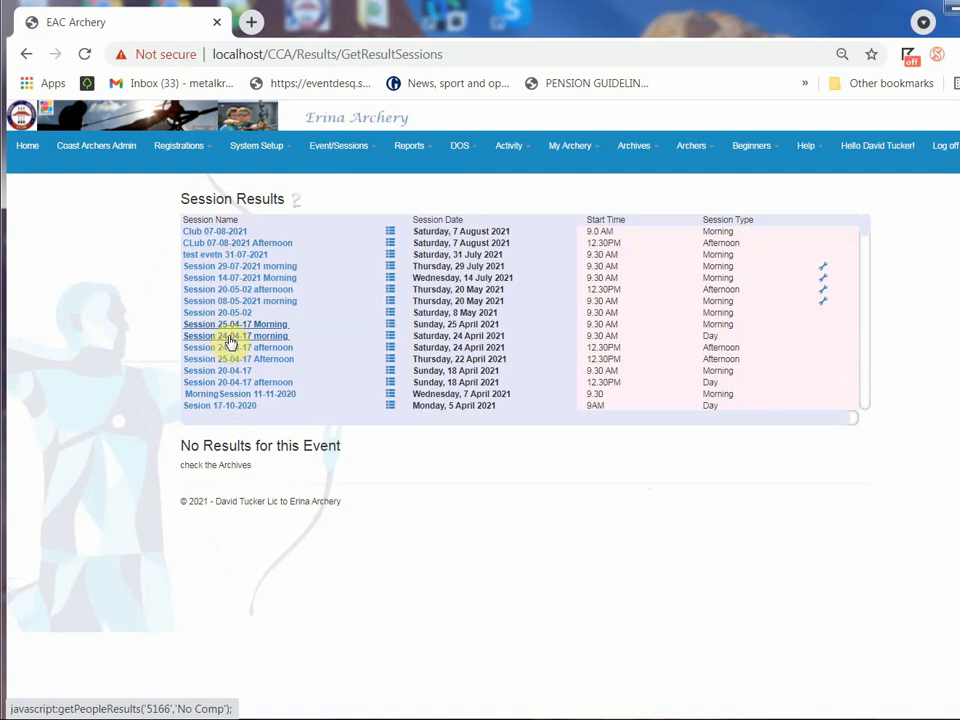
{"action": "left_click", "coordinate": [231, 349]}
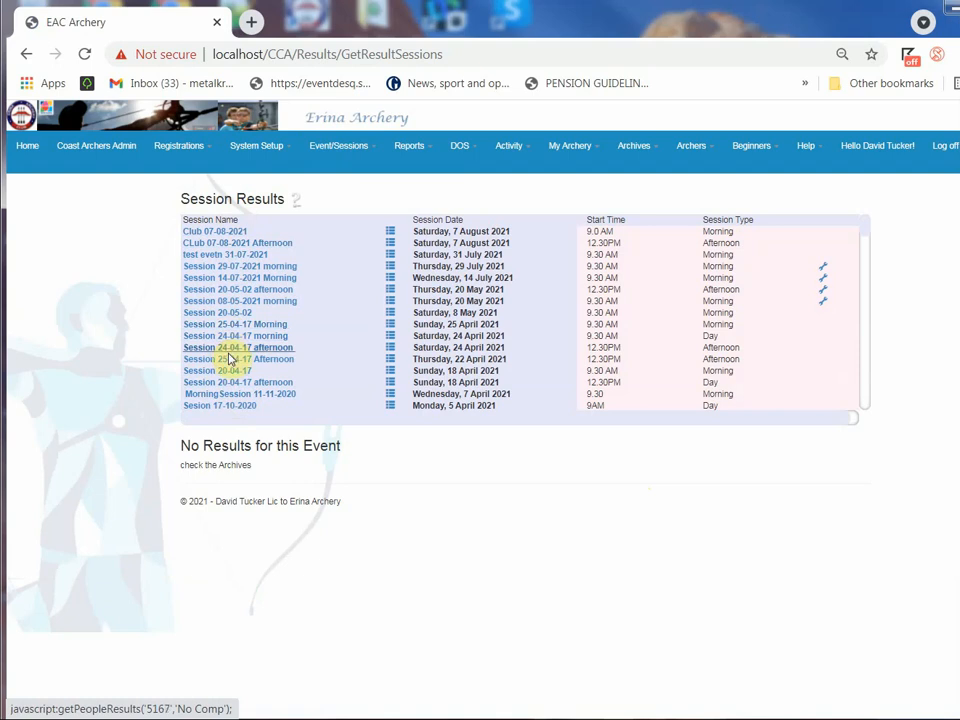
{"action": "left_click", "coordinate": [231, 360]}
{"action": "left_click", "coordinate": [231, 371]}
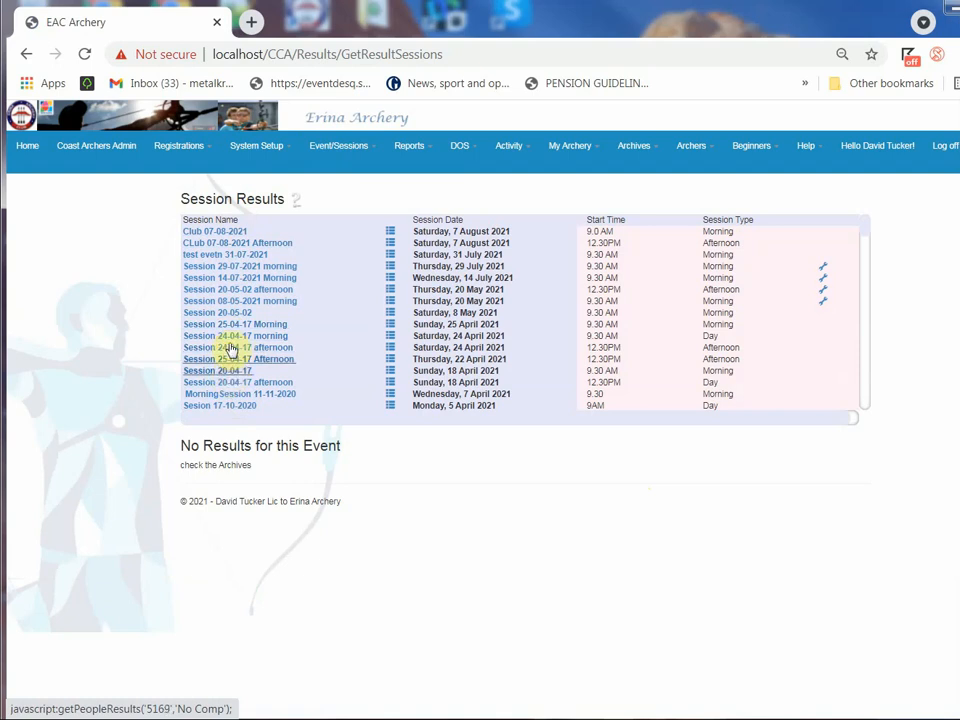
{"action": "left_click", "coordinate": [229, 278]}
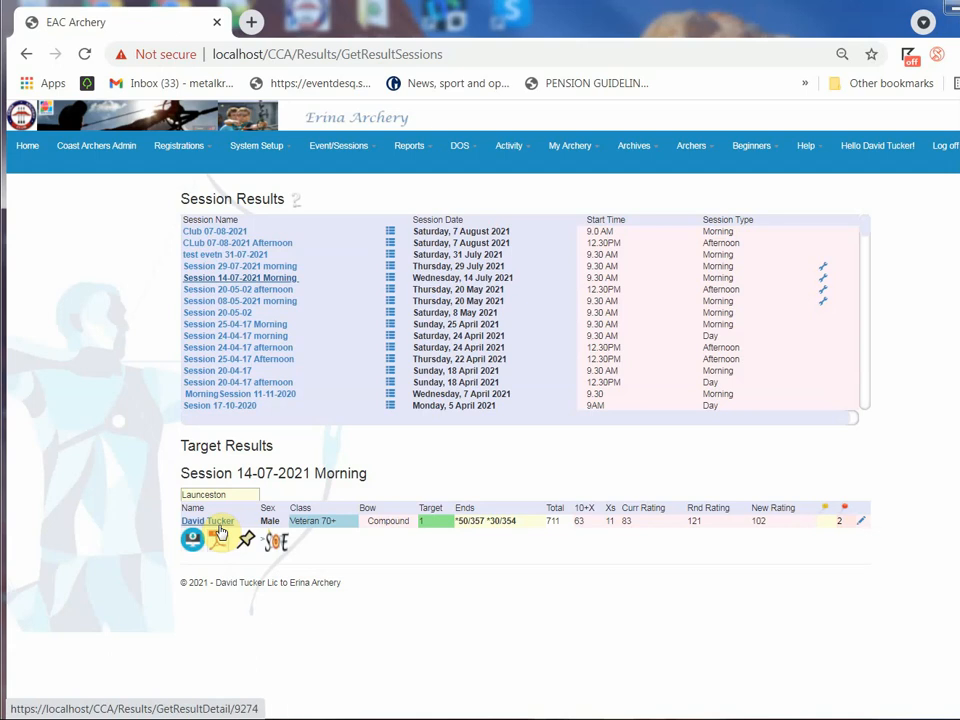
Start a manual score entry for Session 14-07-2021 Morning with the Launceston round, select the archer by name and open the blank score sheet
{"action": "left_click", "coordinate": [274, 541]}
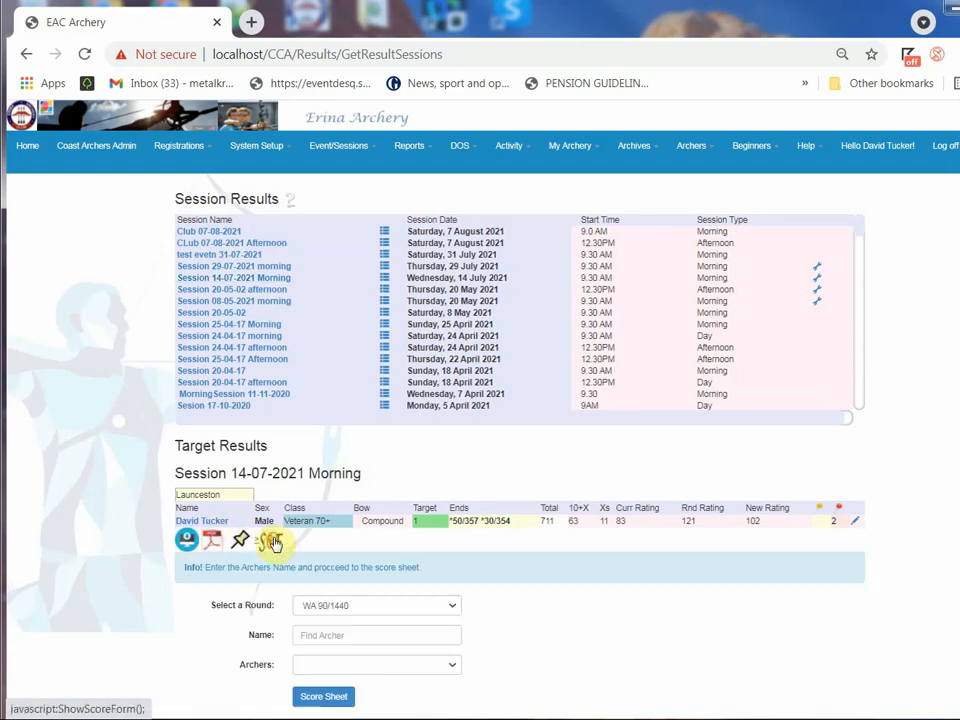
{"action": "left_click", "coordinate": [407, 608]}
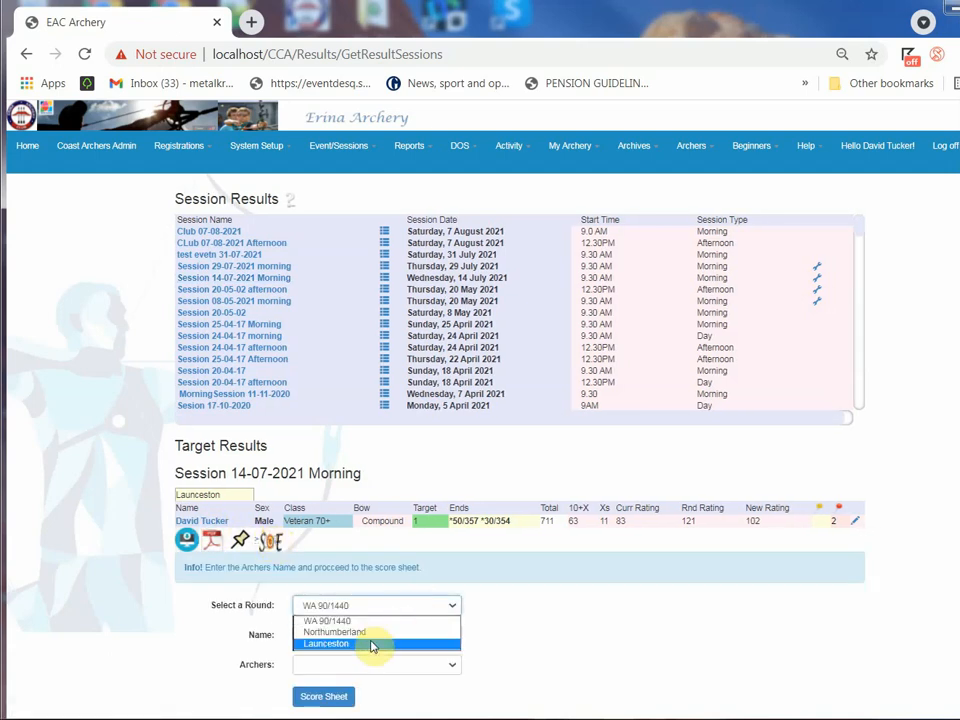
{"action": "left_click", "coordinate": [372, 643]}
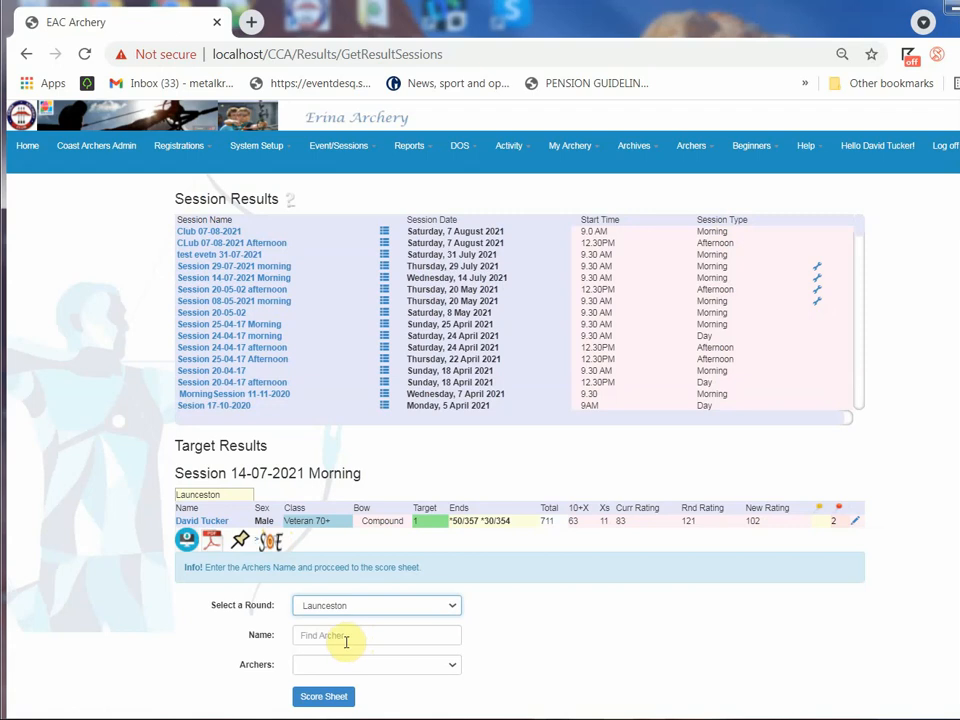
{"action": "left_click", "coordinate": [345, 636]}
{"action": "type", "text": "da"}
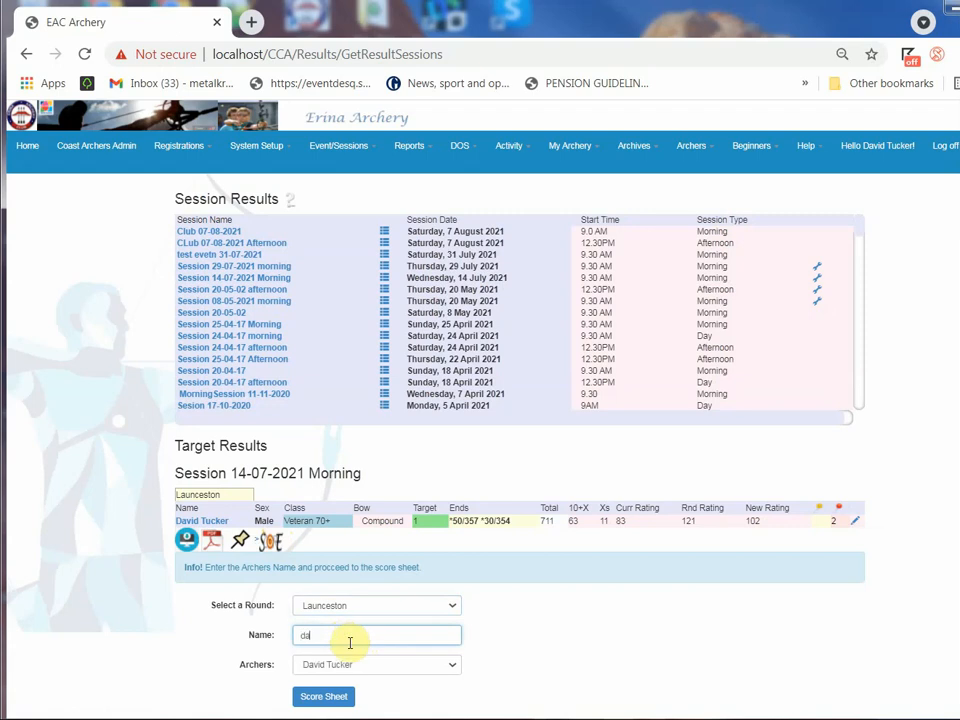
{"action": "left_click", "coordinate": [360, 667]}
{"action": "scroll", "coordinate": [360, 482], "scroll_direction": "down", "scroll_amount": 1}
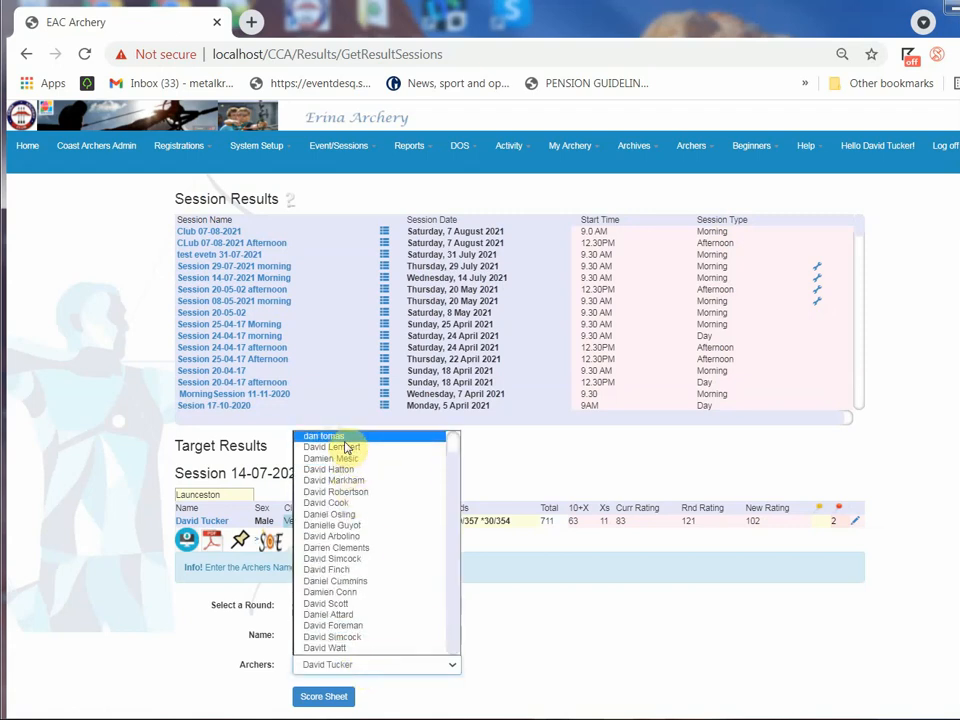
{"action": "left_click", "coordinate": [347, 449]}
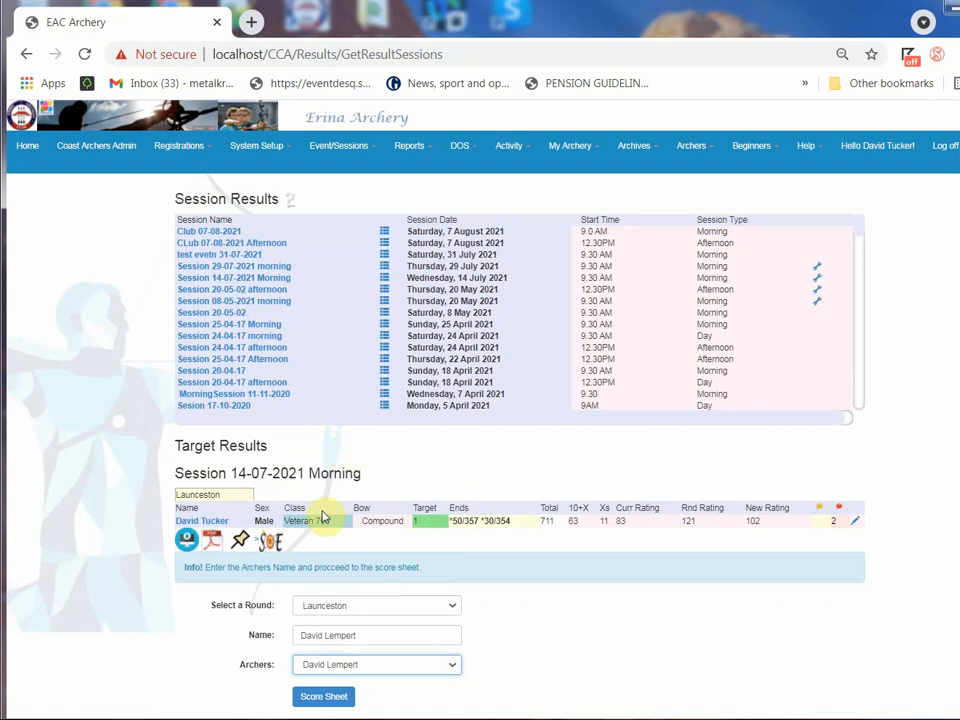
{"action": "left_click", "coordinate": [328, 694]}
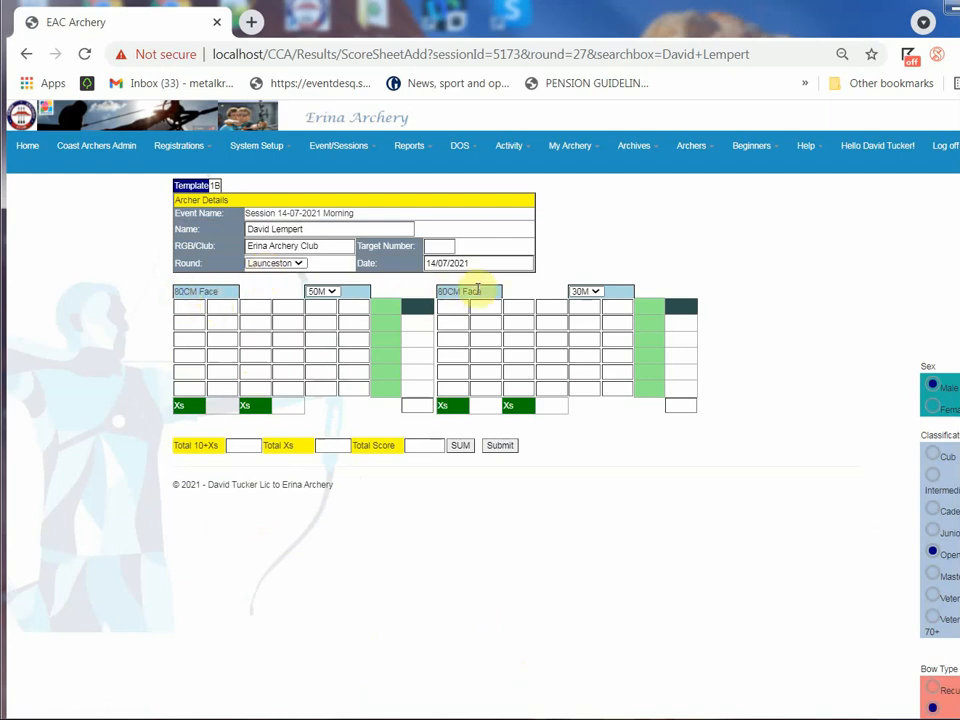
{"action": "left_click", "coordinate": [220, 305]}
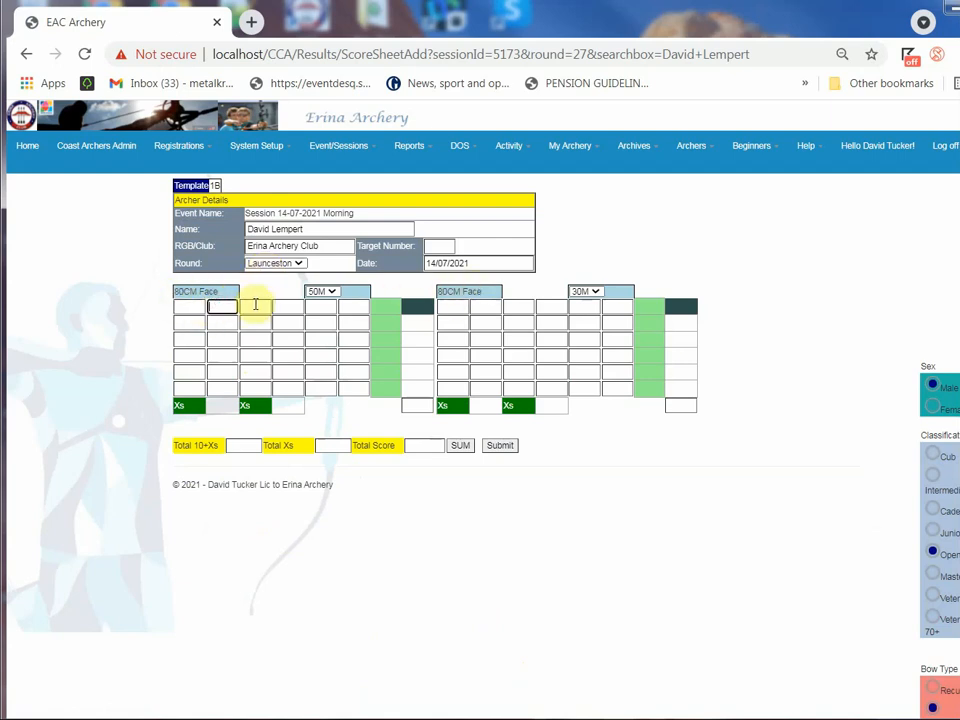
{"action": "left_click", "coordinate": [256, 305]}
{"action": "left_click", "coordinate": [295, 306]}
{"action": "left_click", "coordinate": [323, 308]}
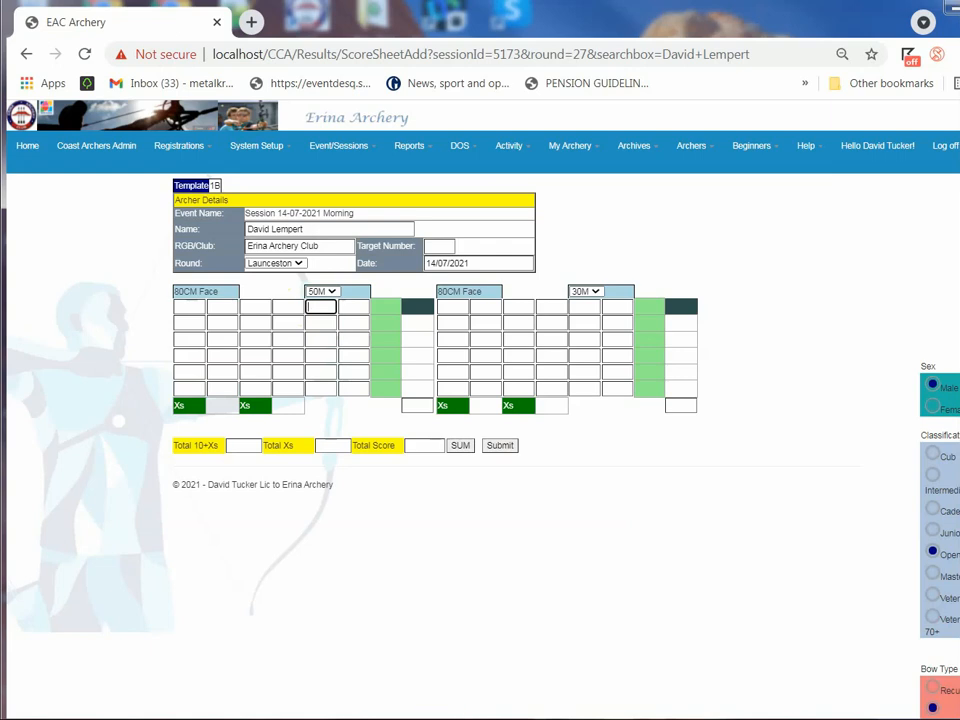
{"action": "left_click", "coordinate": [933, 386]}
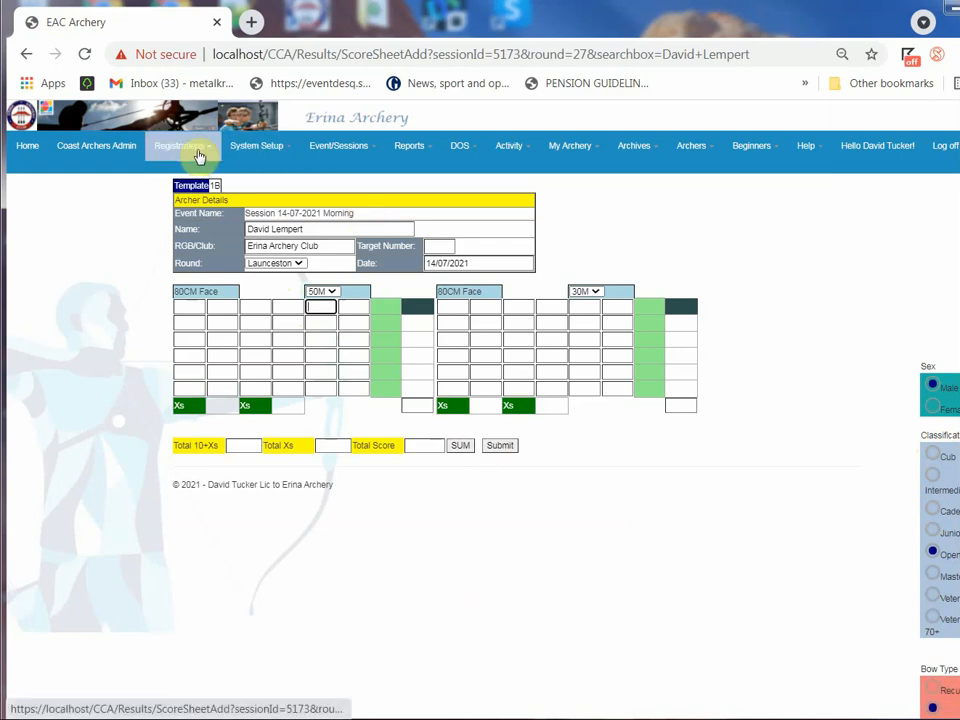
Display the results of Session 14-07-2021 Morning and open the listed archer's score card for updating
{"action": "left_click", "coordinate": [316, 150]}
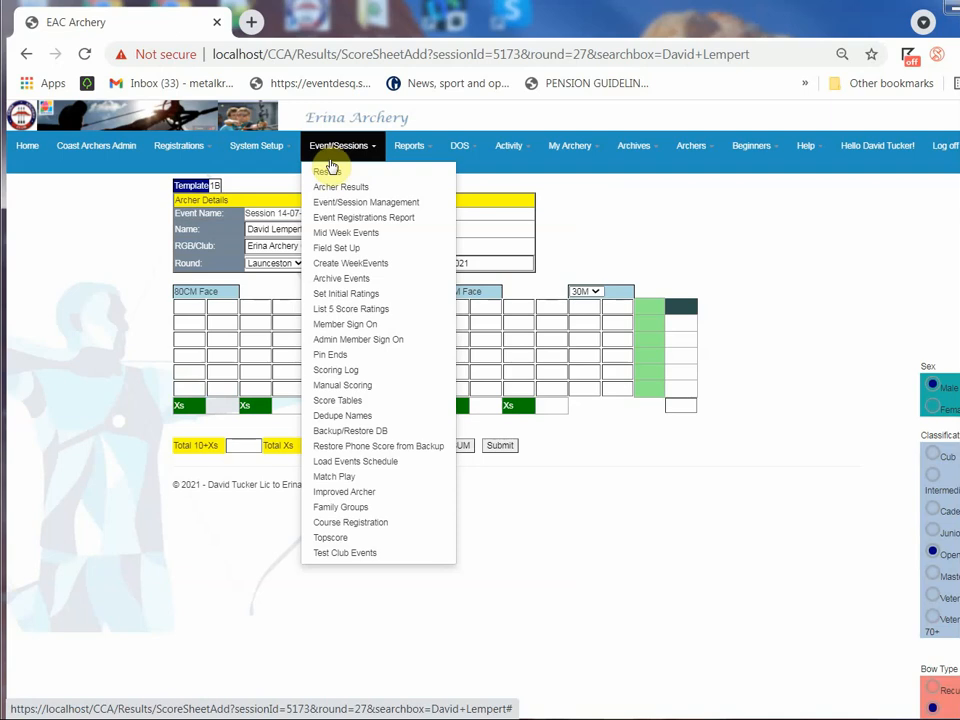
{"action": "left_click", "coordinate": [331, 181]}
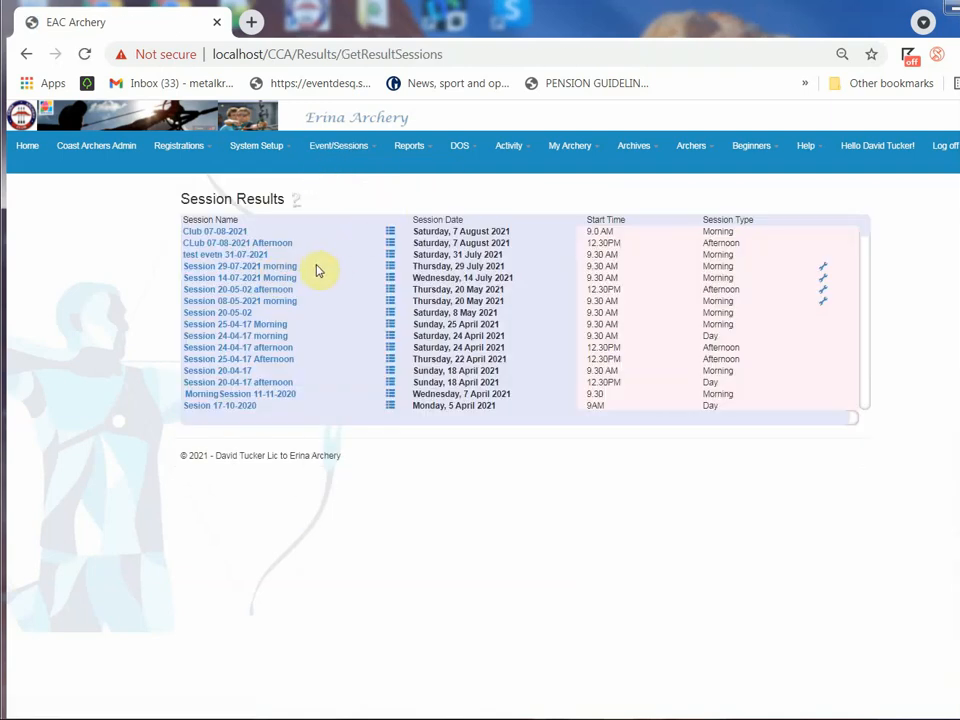
{"action": "left_click", "coordinate": [248, 277]}
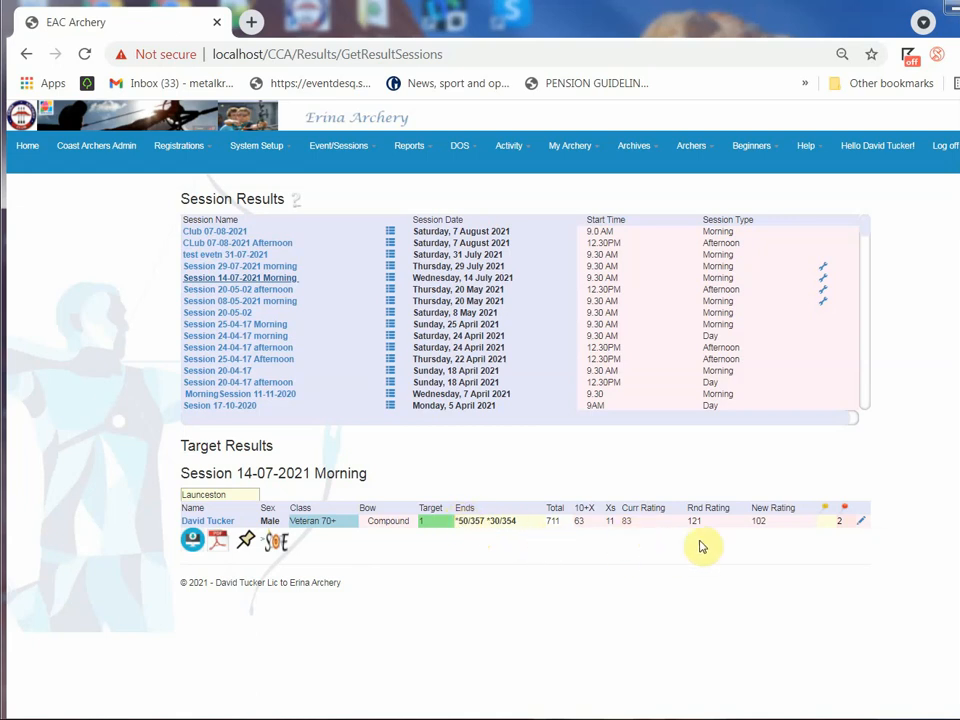
{"action": "left_click", "coordinate": [862, 522]}
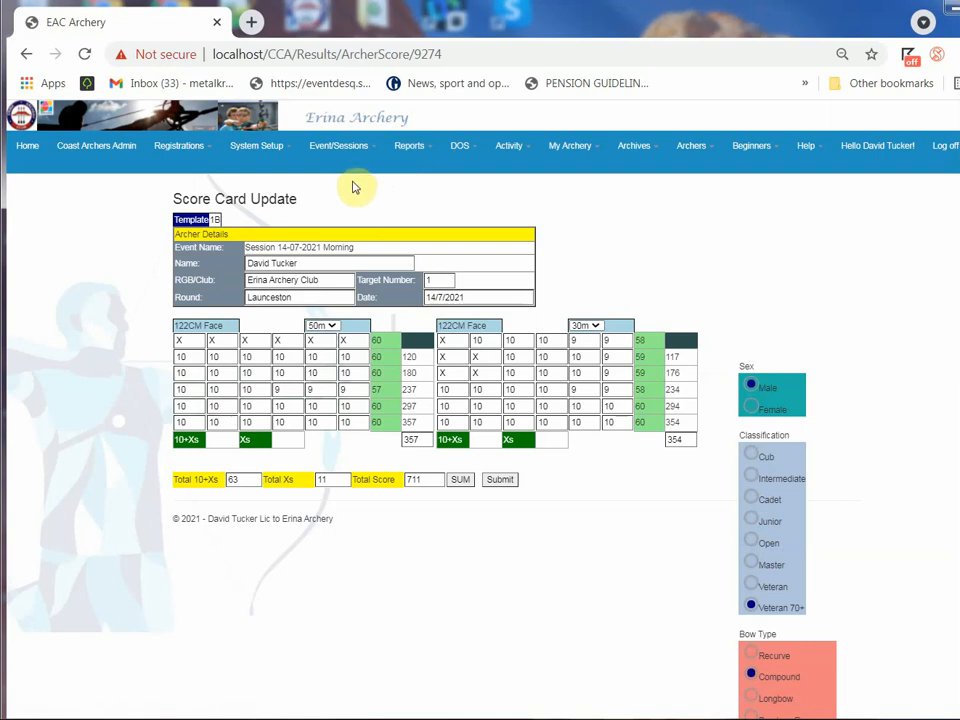
Open manual scoring for Target 1 in Session 14-07-2021 Morning
{"action": "left_click", "coordinate": [339, 148]}
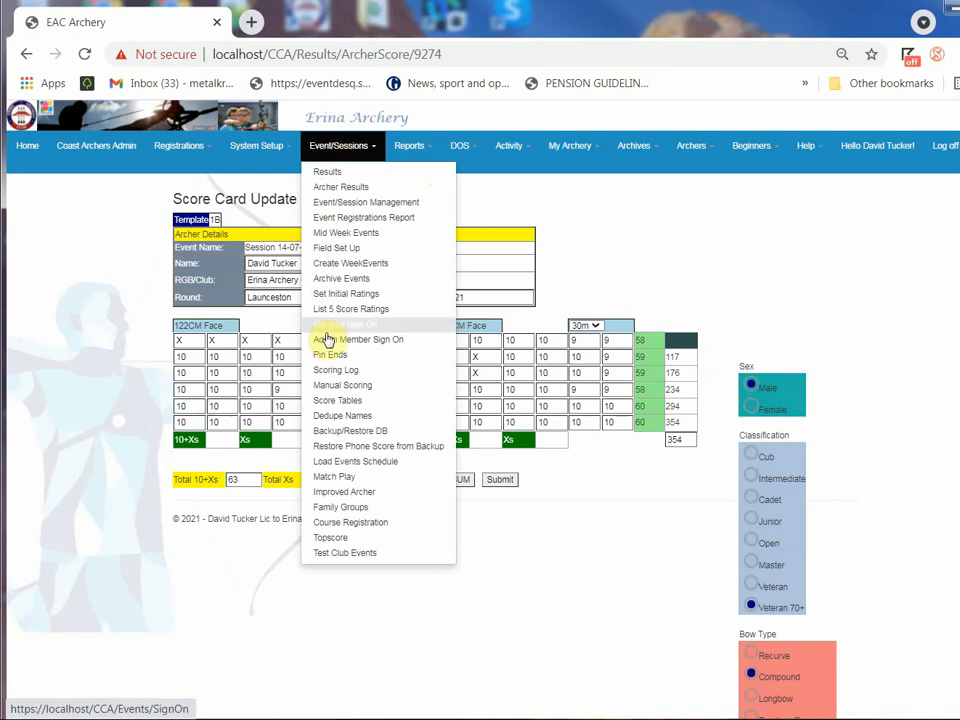
{"action": "left_click", "coordinate": [330, 388]}
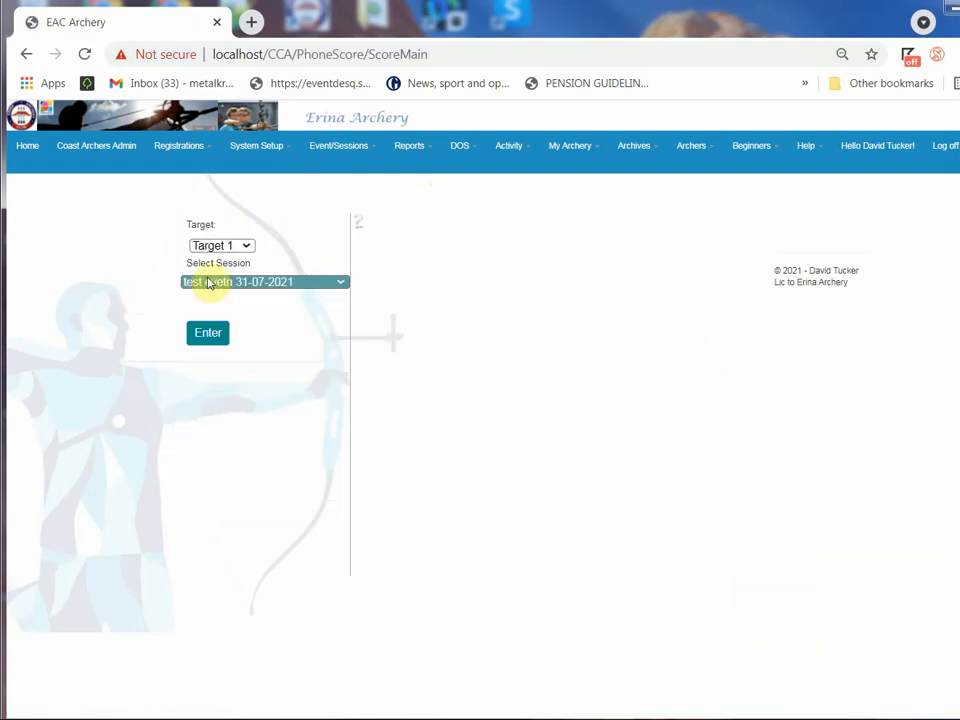
{"action": "left_click", "coordinate": [216, 247]}
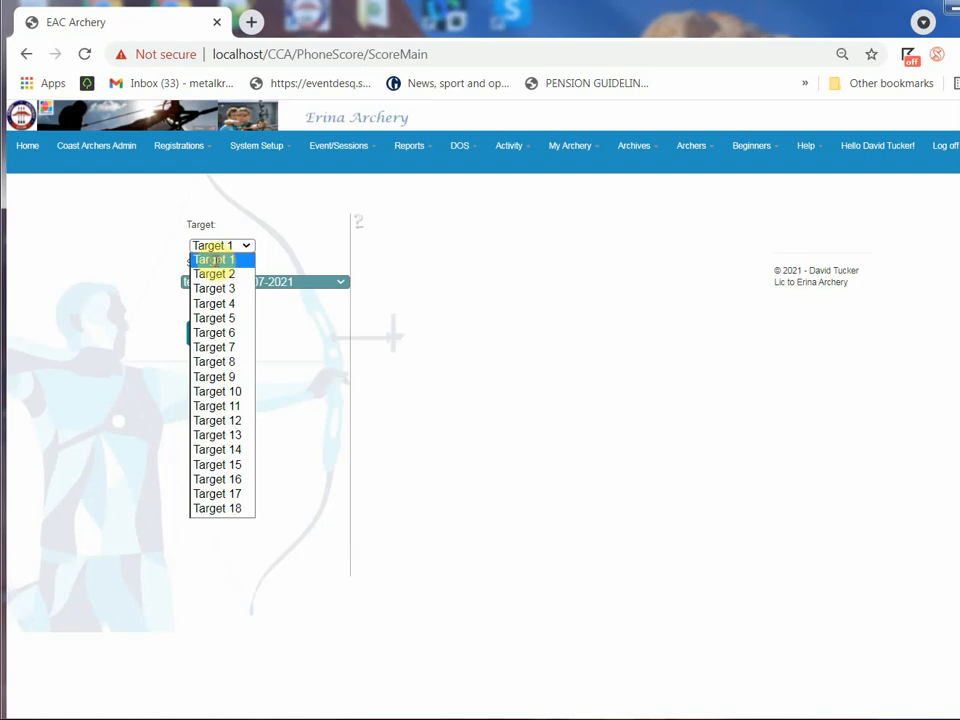
{"action": "left_click", "coordinate": [214, 260]}
{"action": "left_click", "coordinate": [216, 283]}
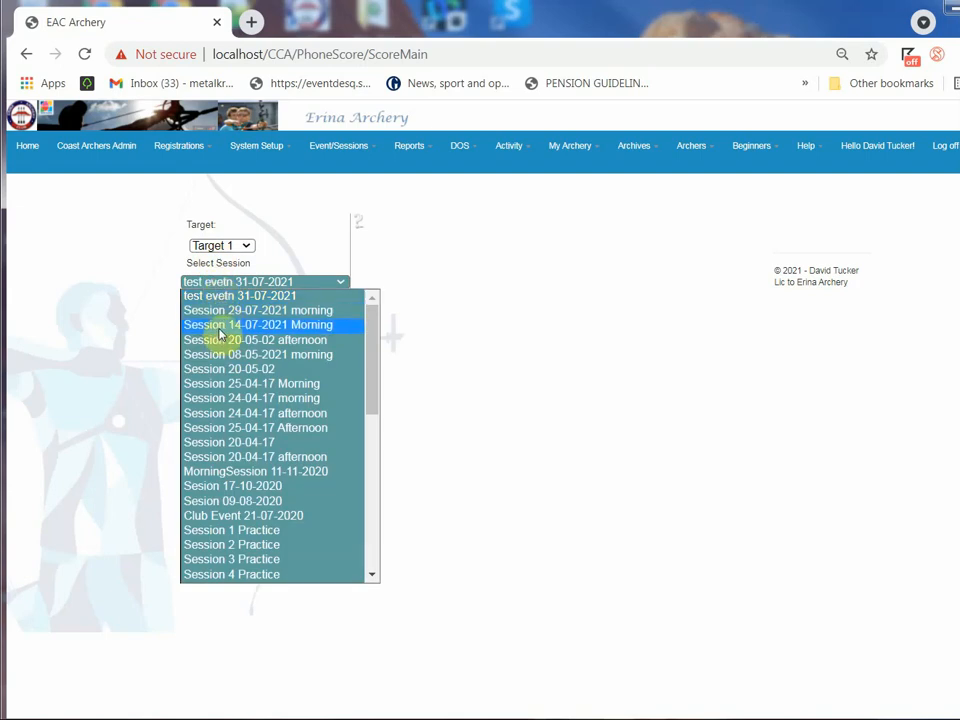
{"action": "left_click", "coordinate": [220, 329]}
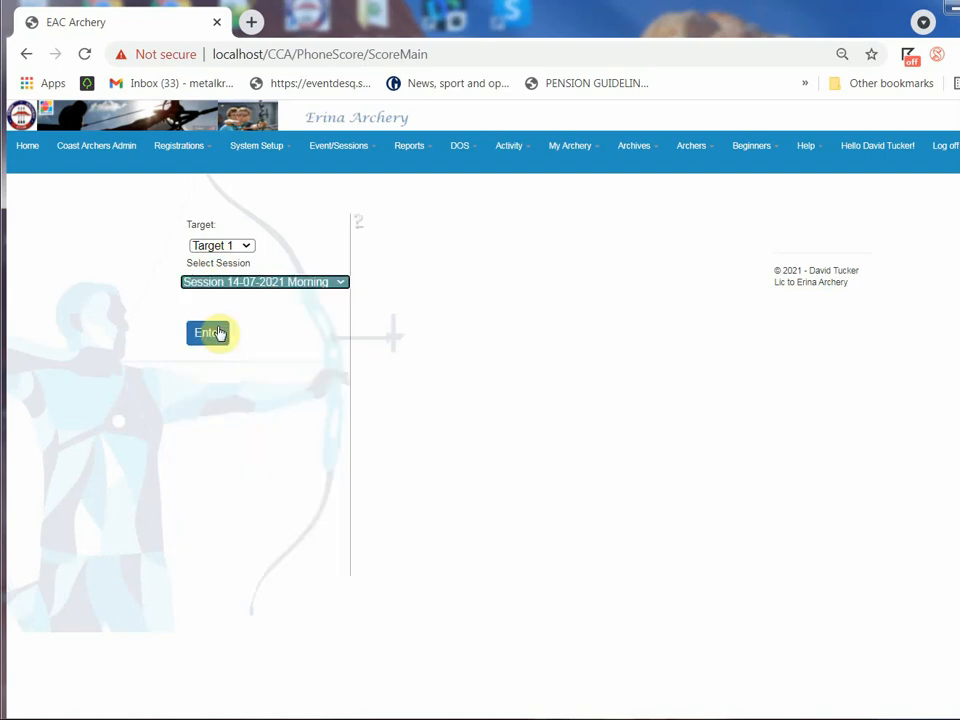
{"action": "left_click", "coordinate": [216, 335]}
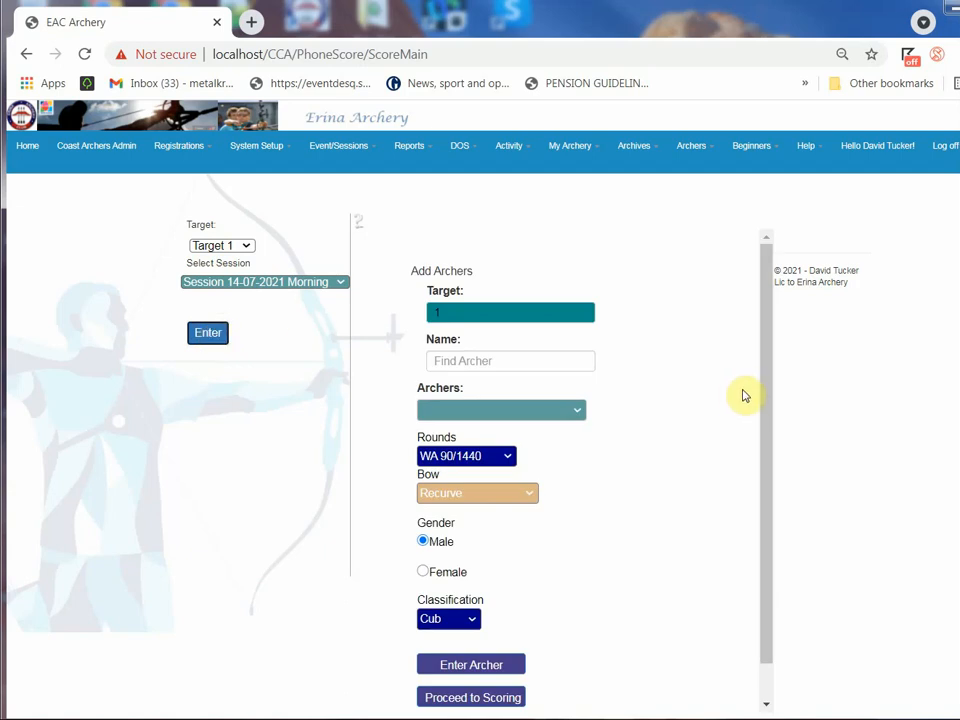
List the archers on Target 1, view the first listed archer's details and close the list
{"action": "scroll", "coordinate": [652, 385], "scroll_direction": "down", "scroll_amount": 1}
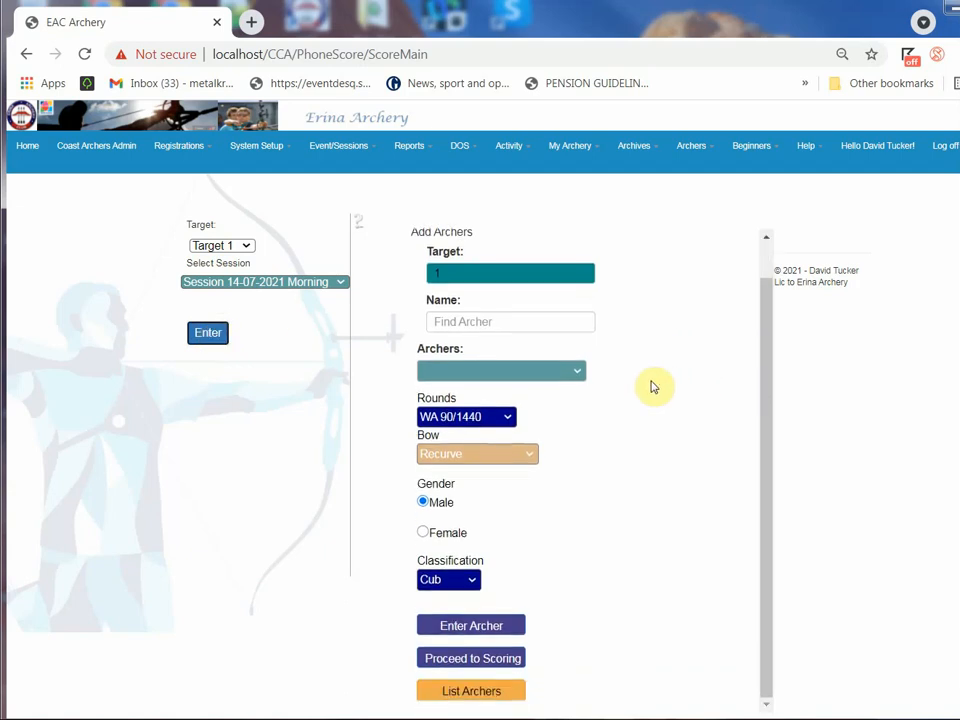
{"action": "left_click", "coordinate": [470, 698]}
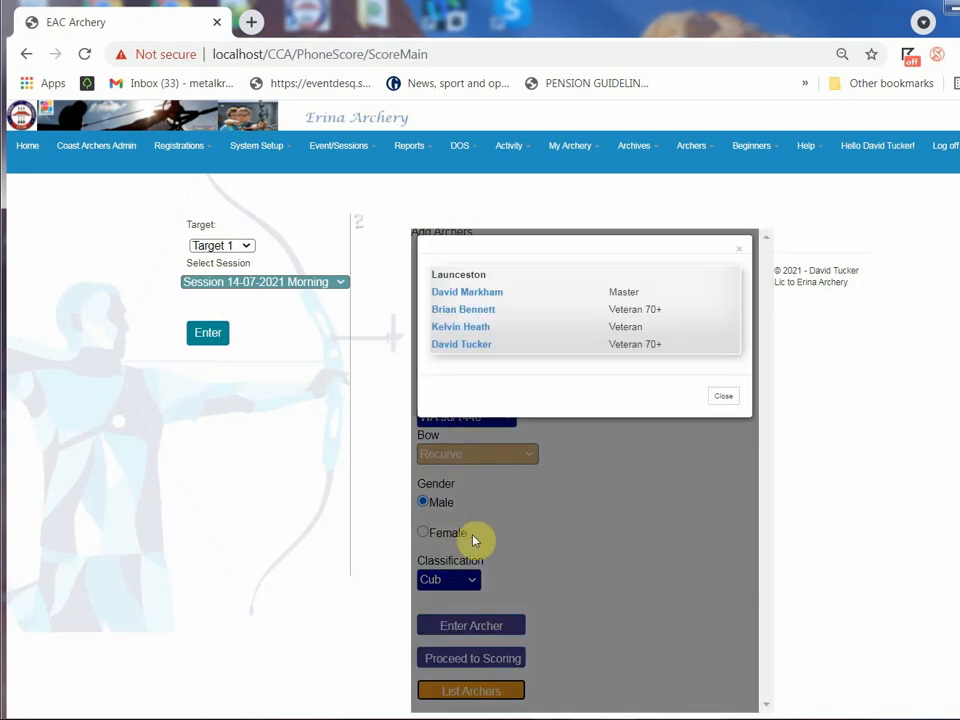
{"action": "left_click", "coordinate": [455, 296]}
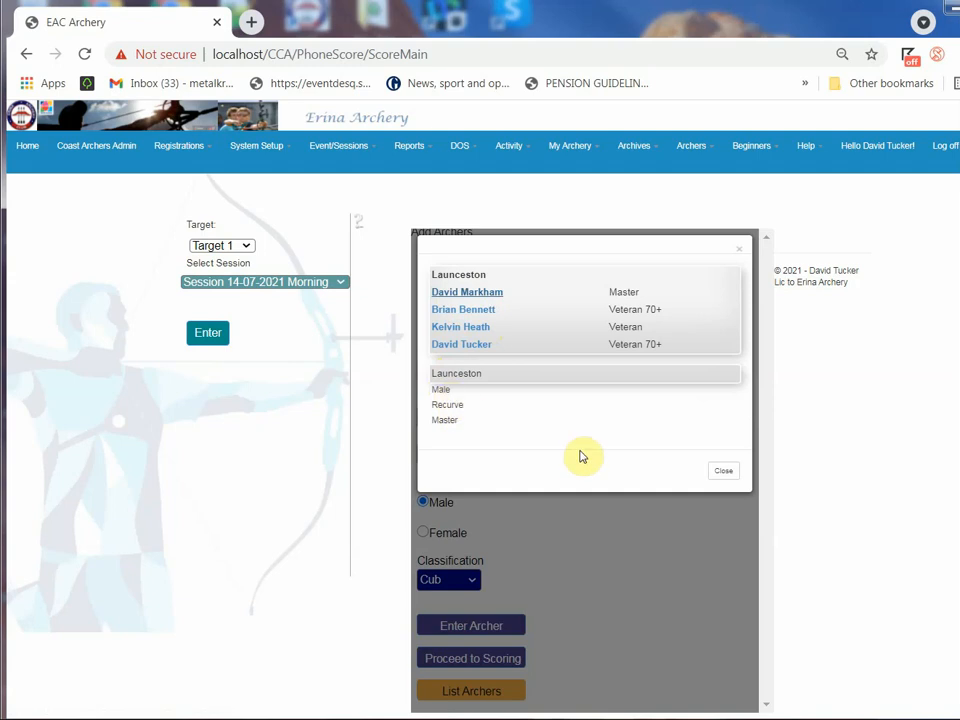
{"action": "left_click", "coordinate": [725, 471]}
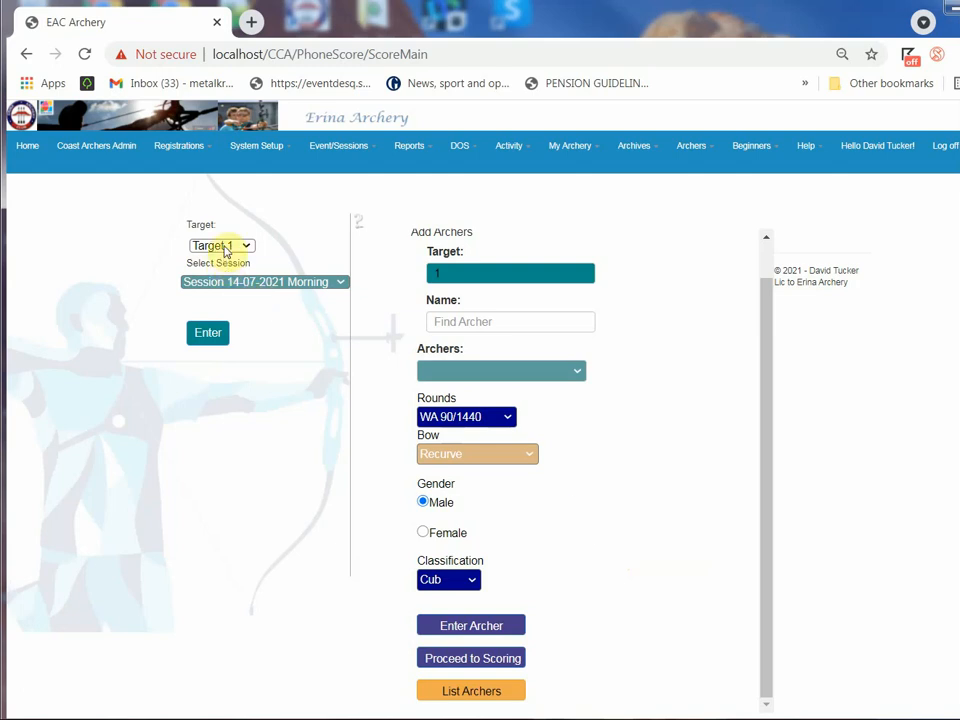
Find and select an archer by name in the add-archer form, keeping the WA 90/1440 round
{"action": "left_click", "coordinate": [444, 320]}
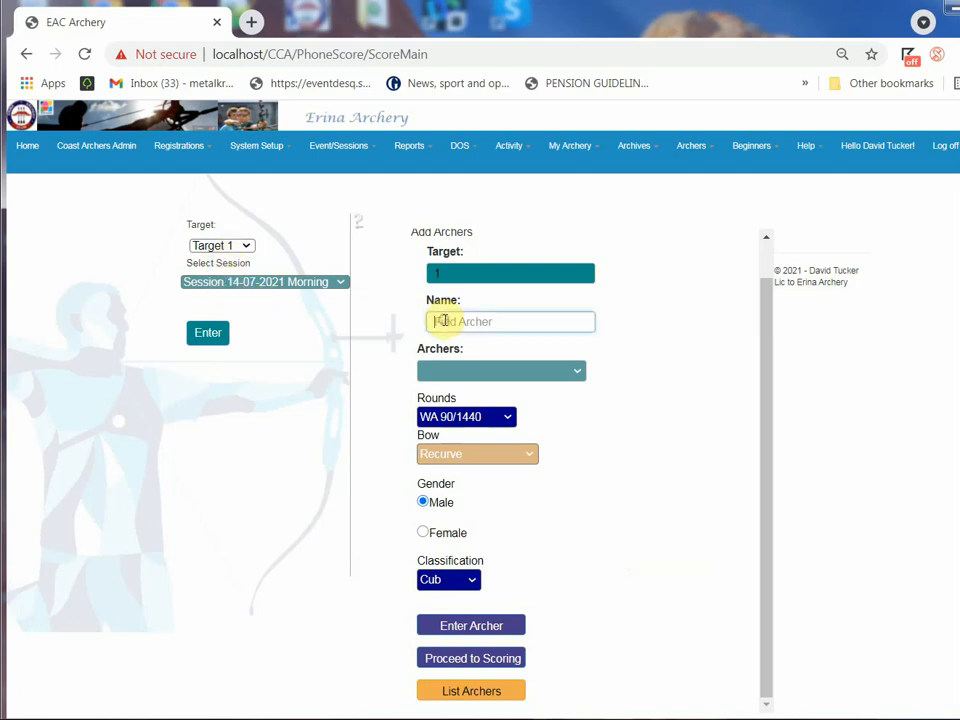
{"action": "type", "text": "da"}
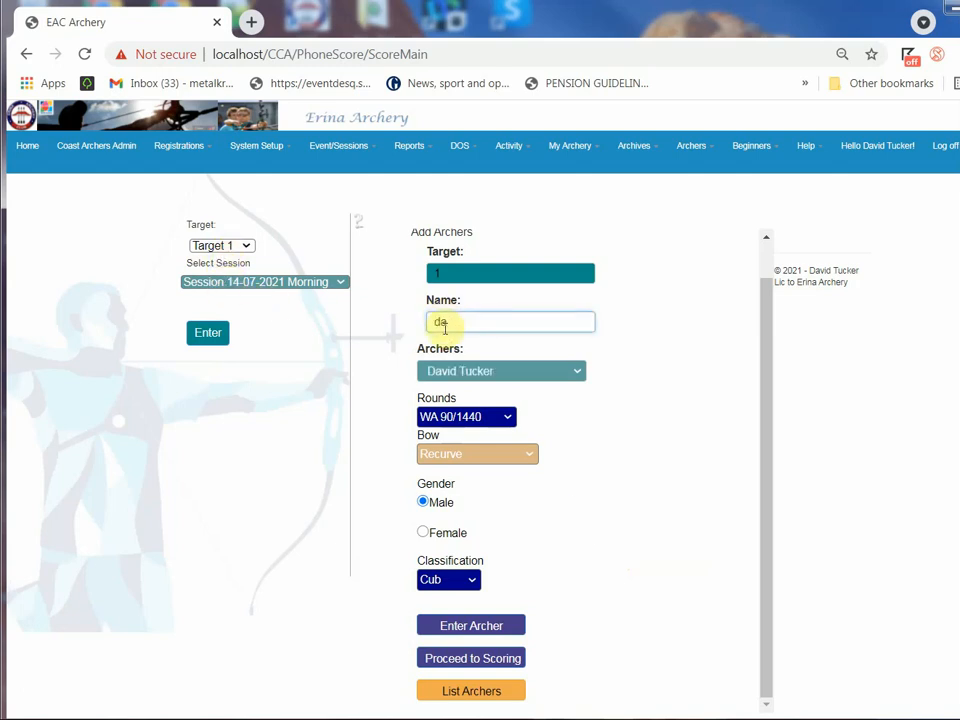
{"action": "left_click", "coordinate": [467, 376]}
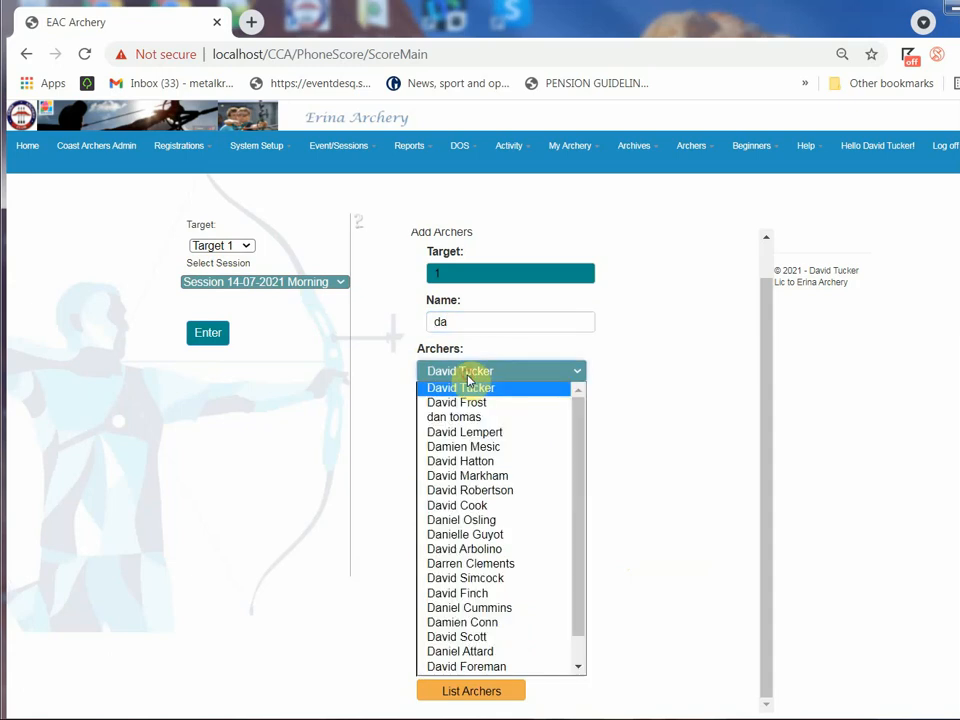
{"action": "left_click", "coordinate": [468, 389]}
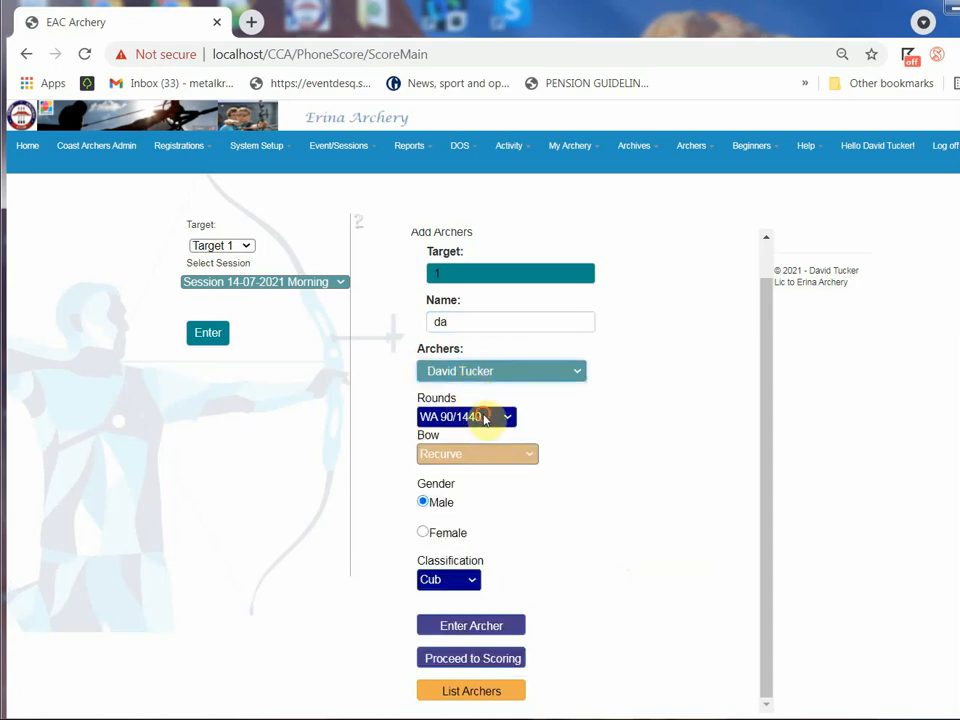
{"action": "left_click", "coordinate": [484, 420]}
{"action": "left_click", "coordinate": [472, 476]}
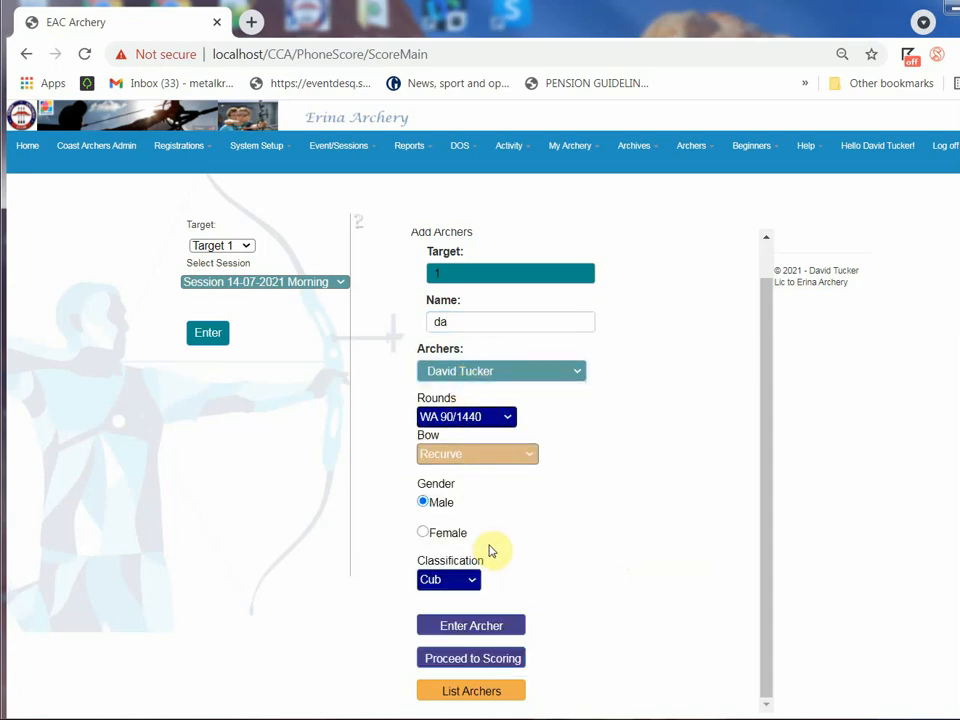
Proceed to scoring for Target 1, open the first archer's score editing and release the processed result for manual editing
{"action": "left_click", "coordinate": [497, 662]}
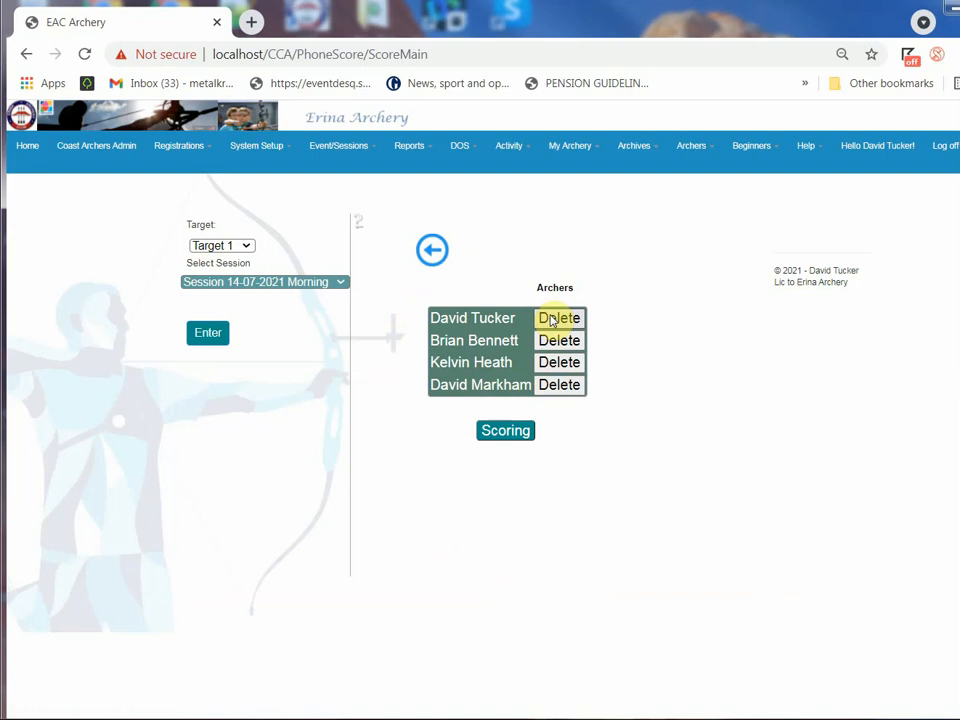
{"action": "left_click", "coordinate": [506, 431]}
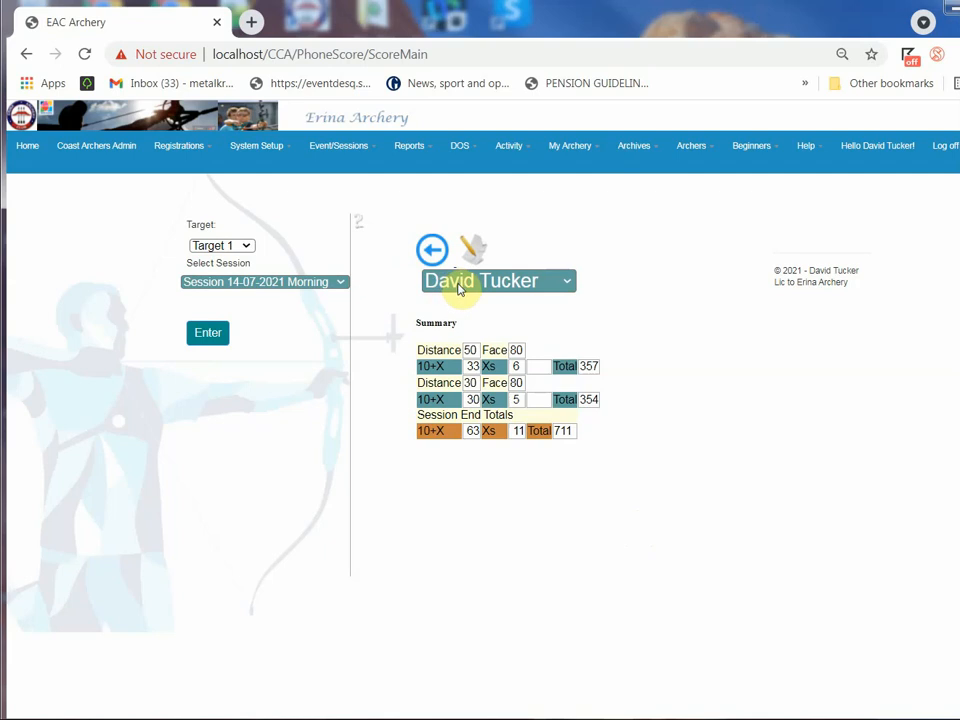
{"action": "left_click", "coordinate": [474, 251]}
{"action": "left_click", "coordinate": [475, 254]}
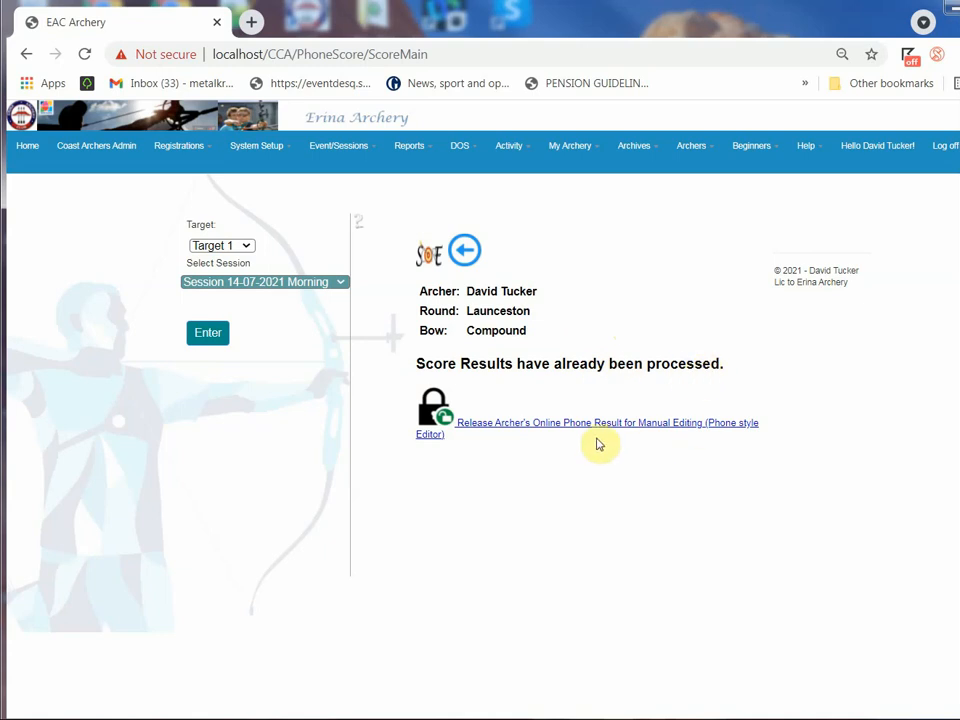
{"action": "left_click", "coordinate": [568, 425]}
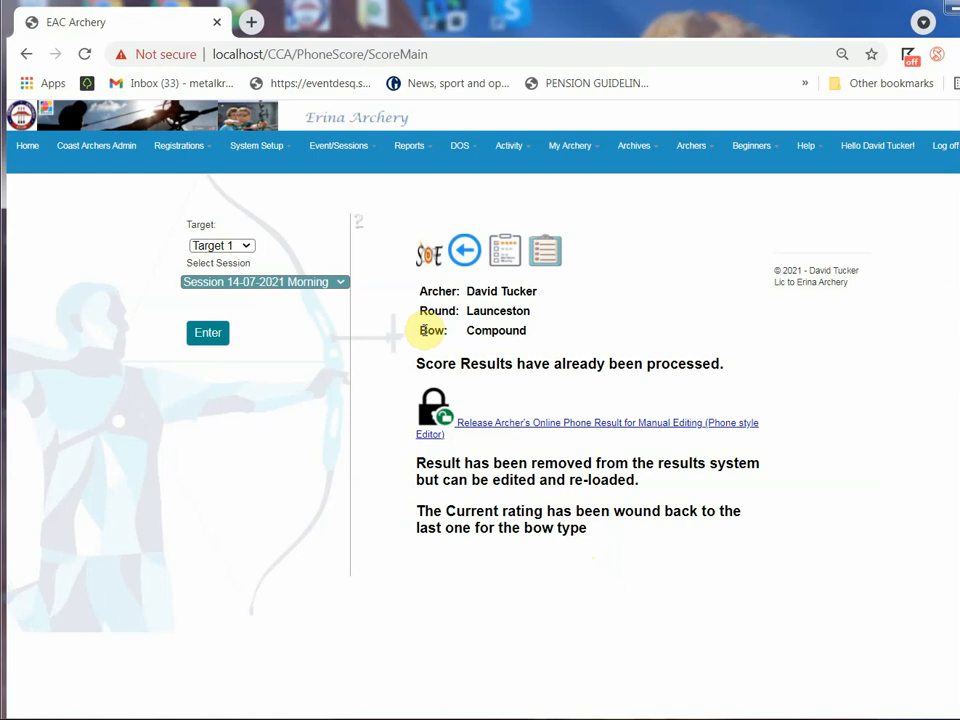
Show the change round and change bow options for the archer and look through the available rounds
{"action": "left_click", "coordinate": [546, 257]}
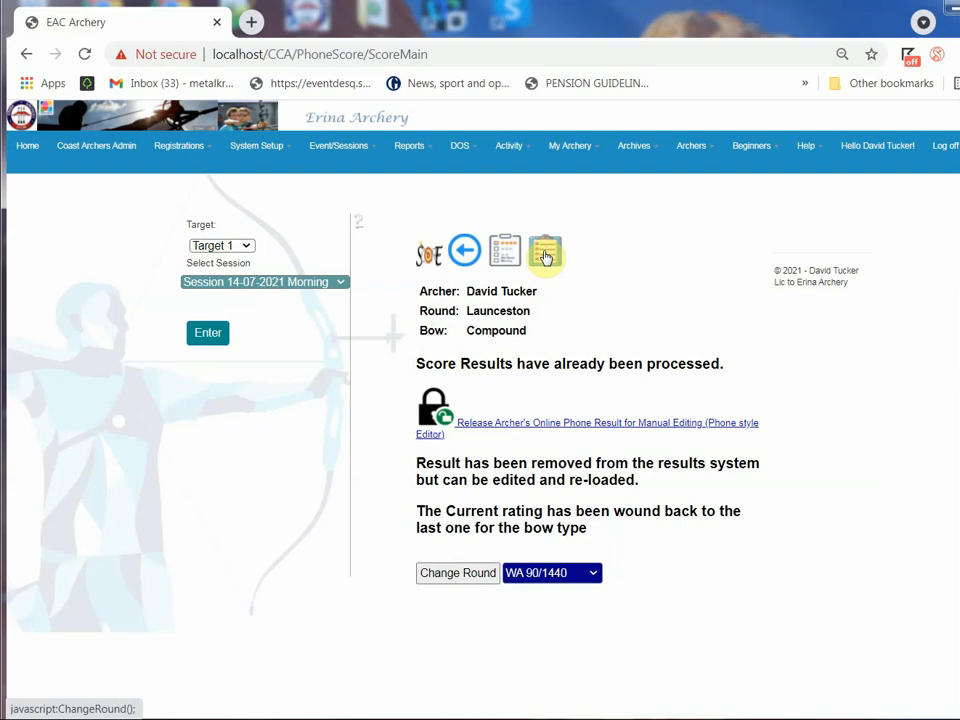
{"action": "left_click", "coordinate": [531, 574]}
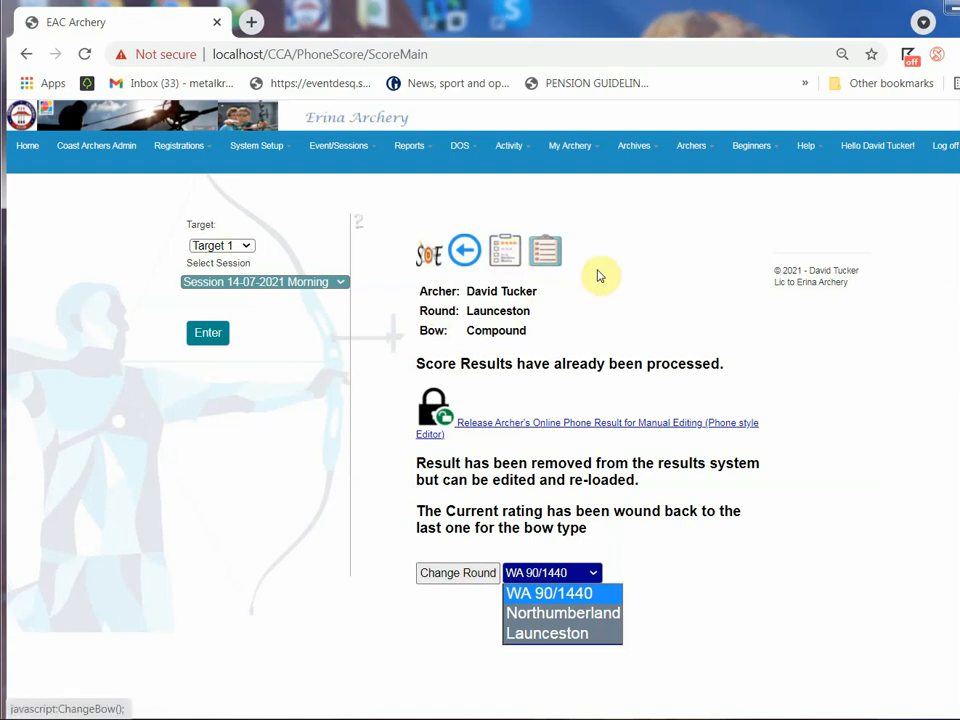
{"action": "left_click", "coordinate": [521, 262]}
{"action": "left_click", "coordinate": [511, 258]}
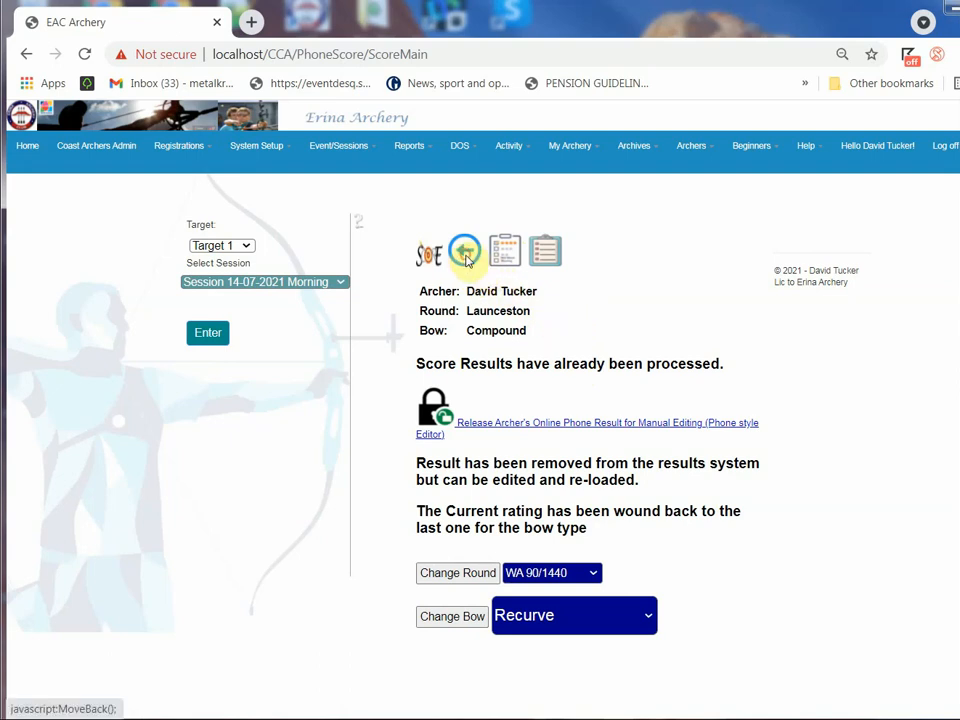
Return to the archer's score summary and submit the score again
{"action": "left_click", "coordinate": [505, 250]}
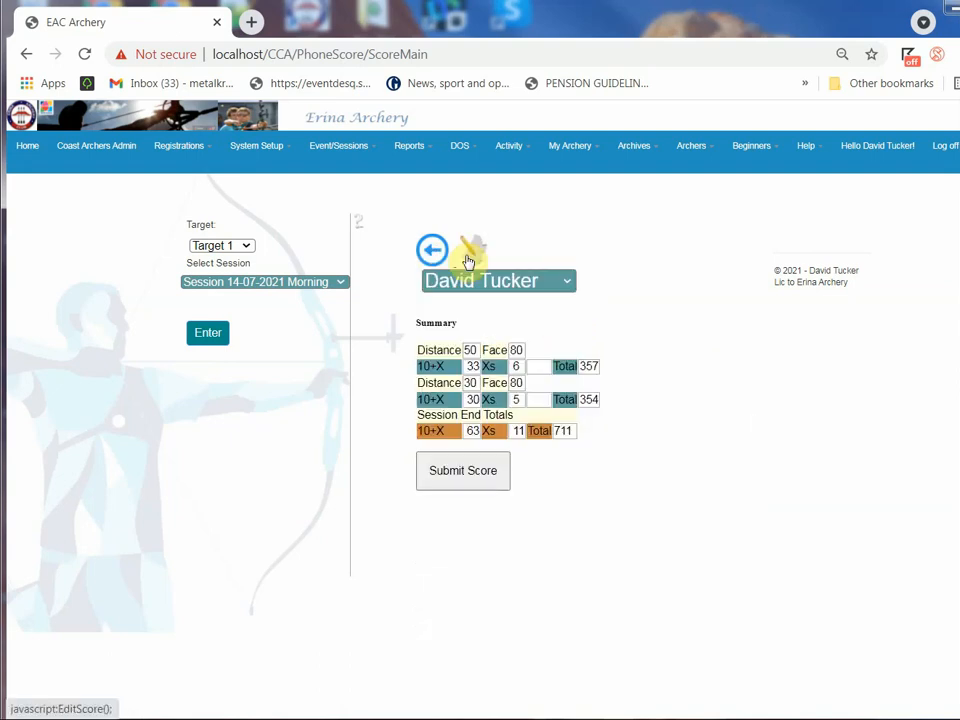
{"action": "left_click", "coordinate": [476, 471]}
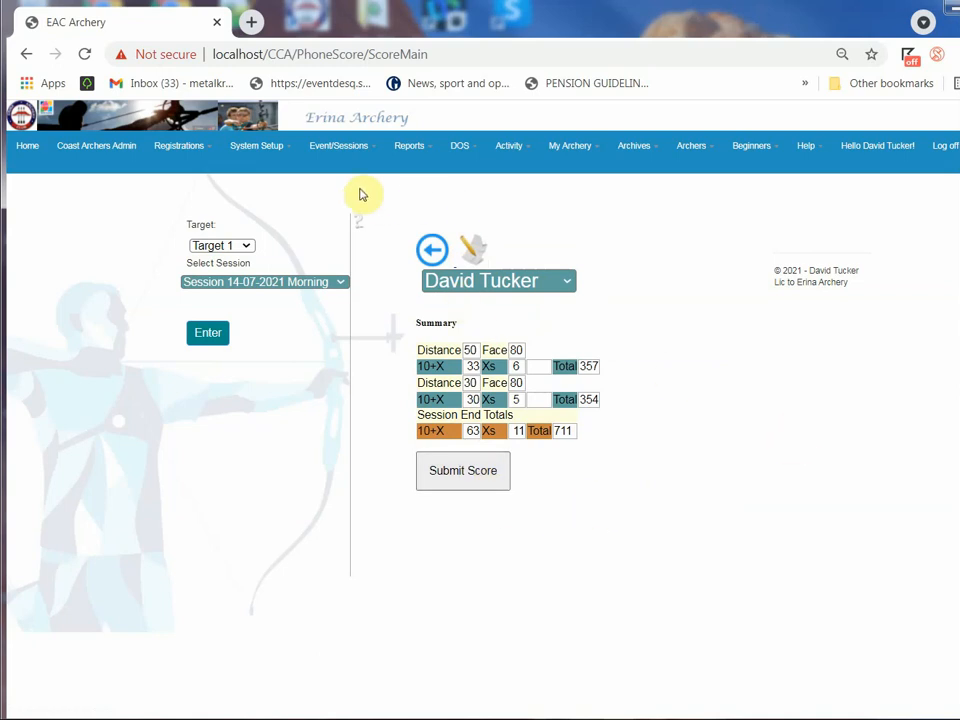
Open the initial ratings form and find and select the archer by name
{"action": "left_click", "coordinate": [326, 152]}
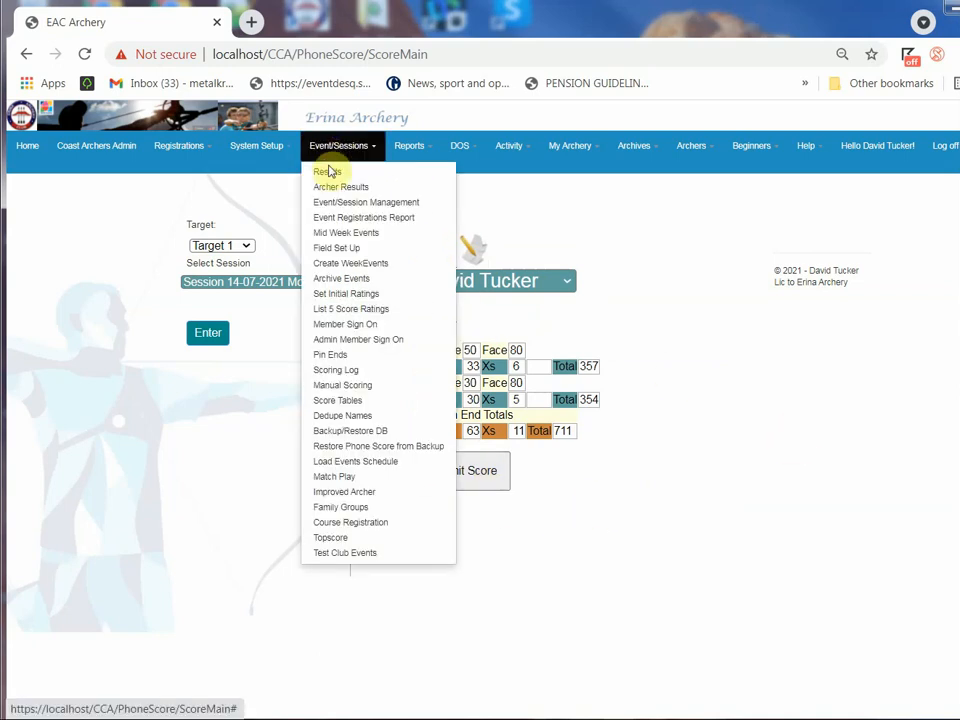
{"action": "left_click", "coordinate": [338, 294]}
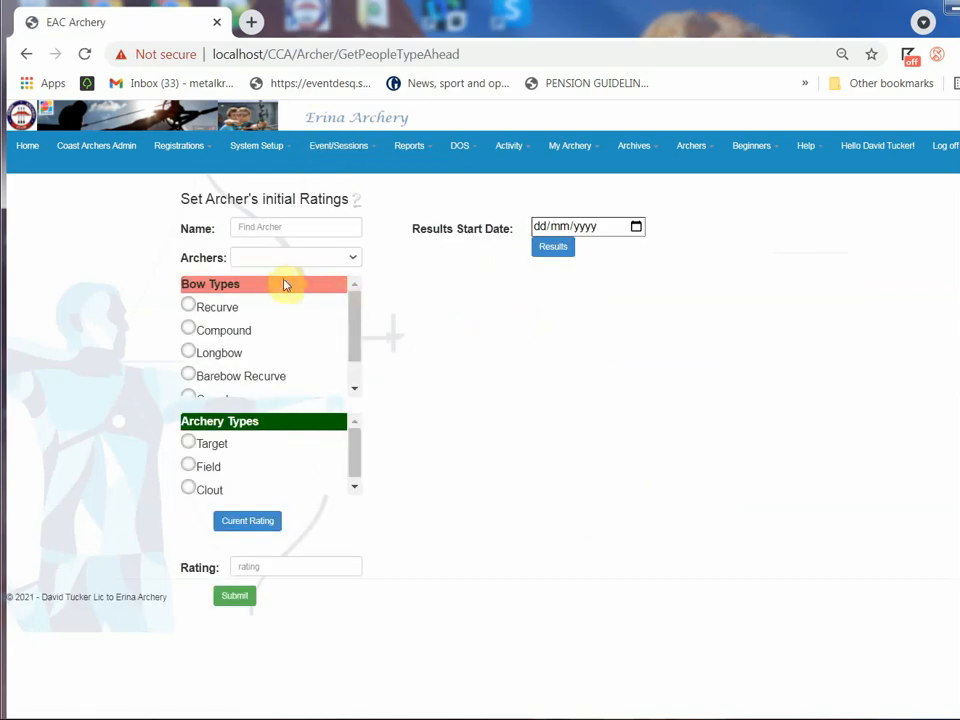
{"action": "left_click", "coordinate": [273, 226]}
{"action": "type", "text": "da"}
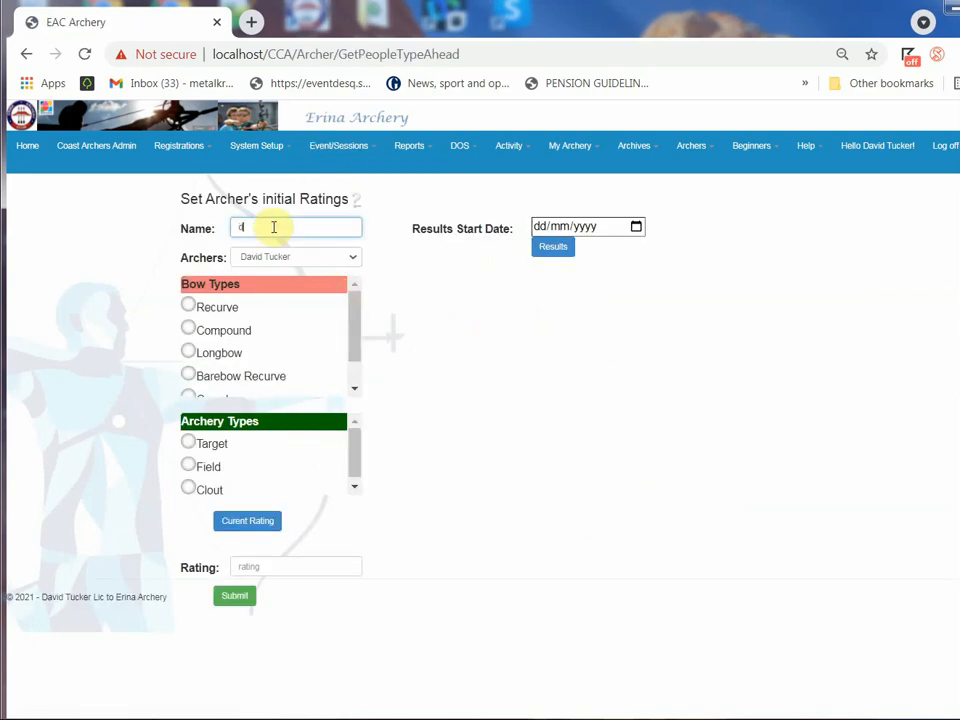
{"action": "left_click", "coordinate": [280, 258]}
{"action": "left_click", "coordinate": [280, 258]}
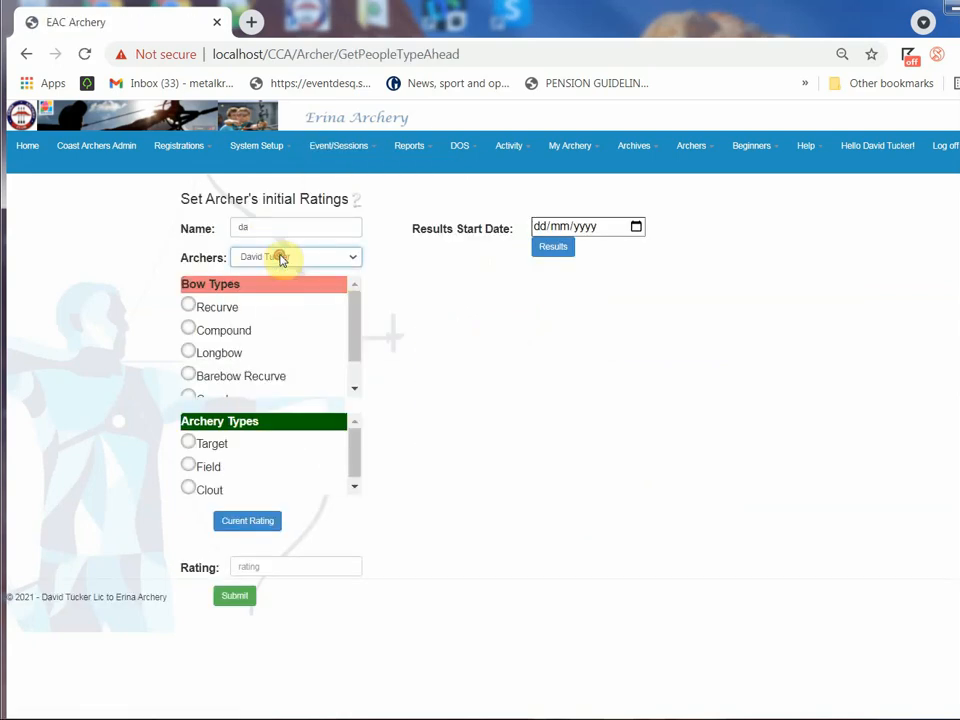
Look up the selected archer's current rating for the Compound bow type and Target archery type
{"action": "left_click", "coordinate": [190, 330]}
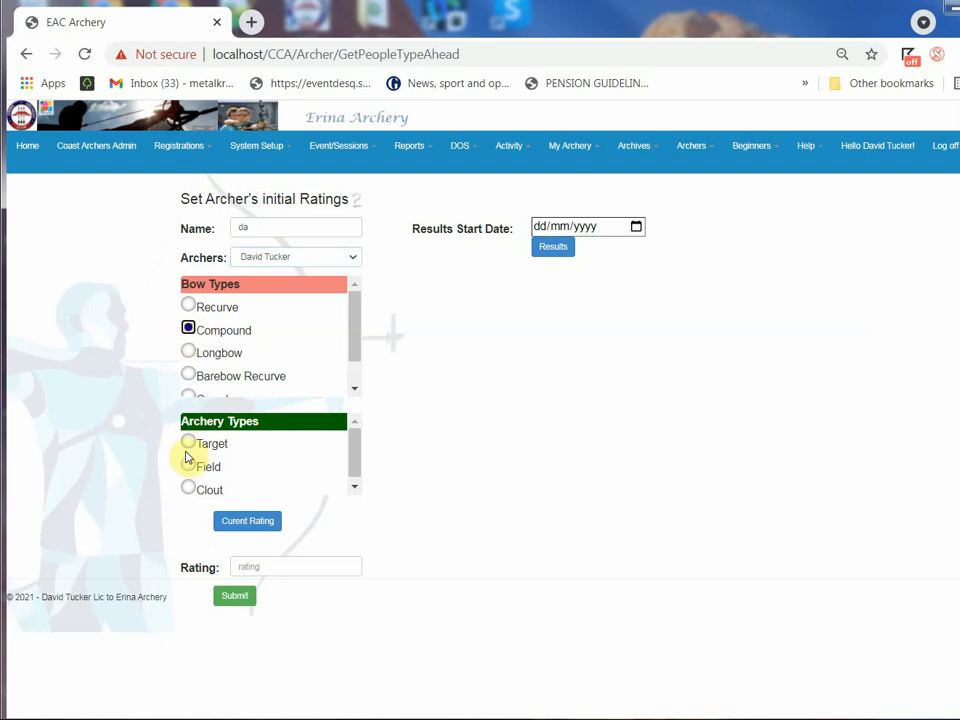
{"action": "left_click", "coordinate": [188, 443]}
{"action": "left_click", "coordinate": [244, 521]}
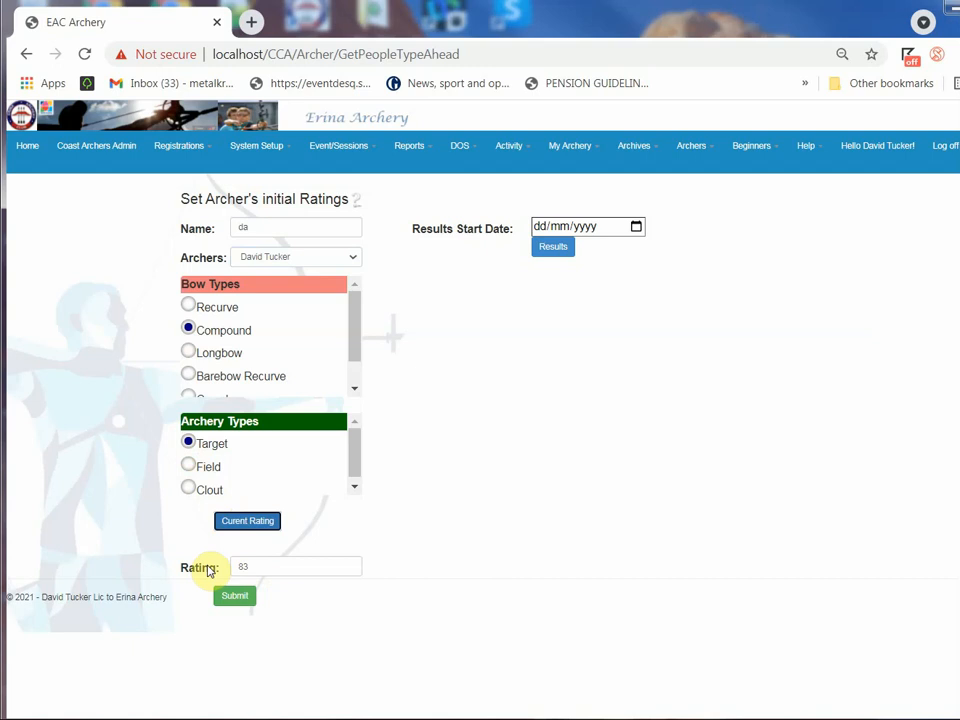
Open manual scoring for Target 1 of Session 14-07-2021 Morning, proceed to scoring and open the first archer's score for editing
{"action": "left_click", "coordinate": [345, 148]}
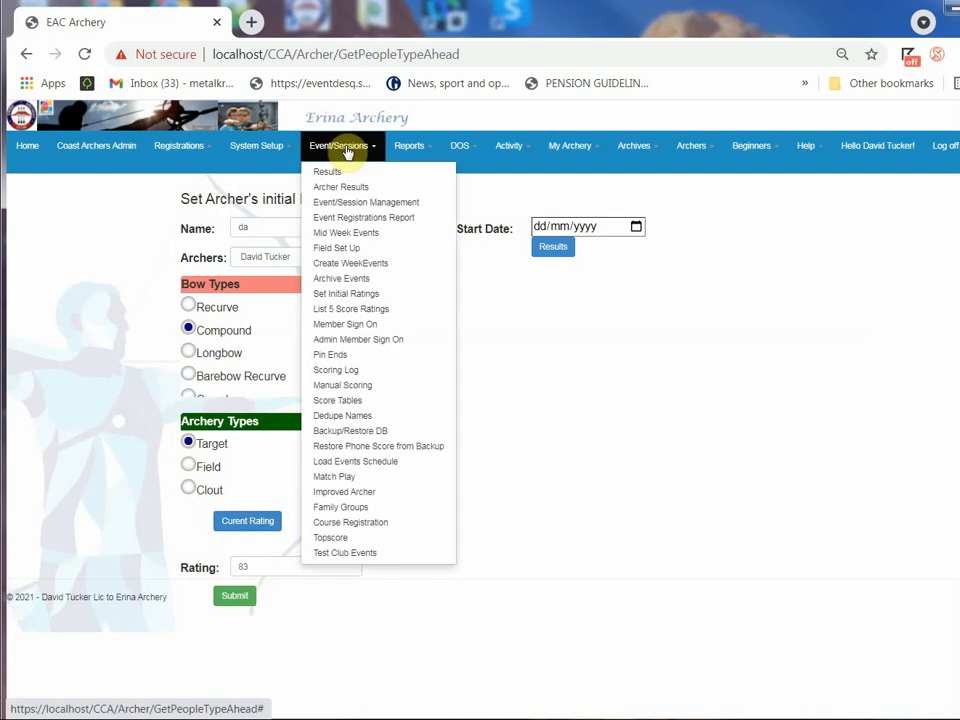
{"action": "left_click", "coordinate": [358, 386]}
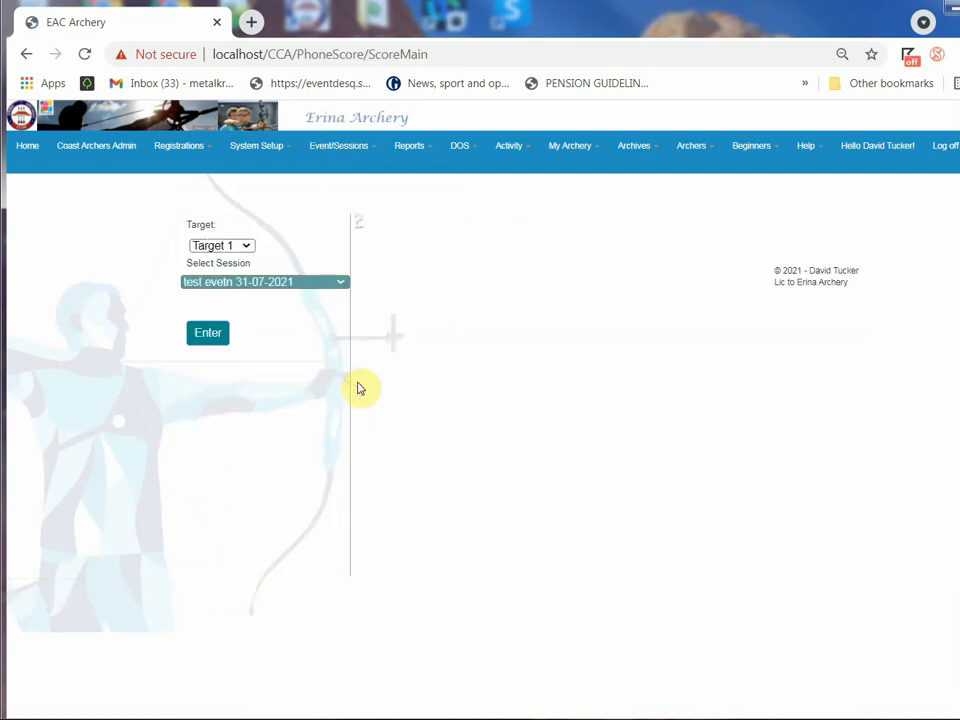
{"action": "left_click", "coordinate": [233, 283]}
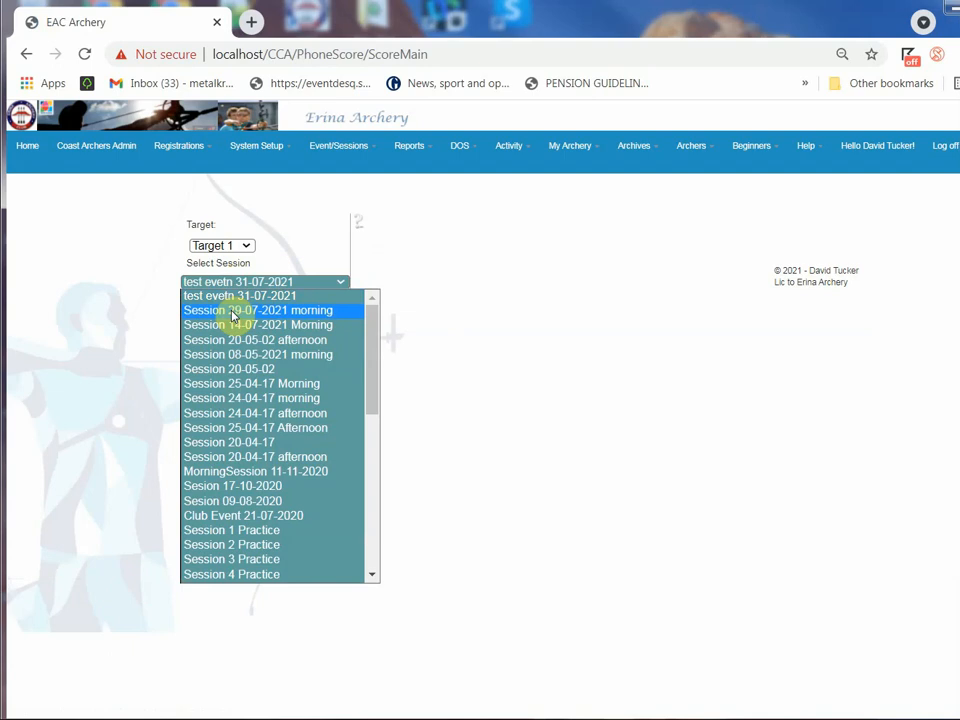
{"action": "left_click", "coordinate": [236, 323]}
{"action": "left_click", "coordinate": [210, 333]}
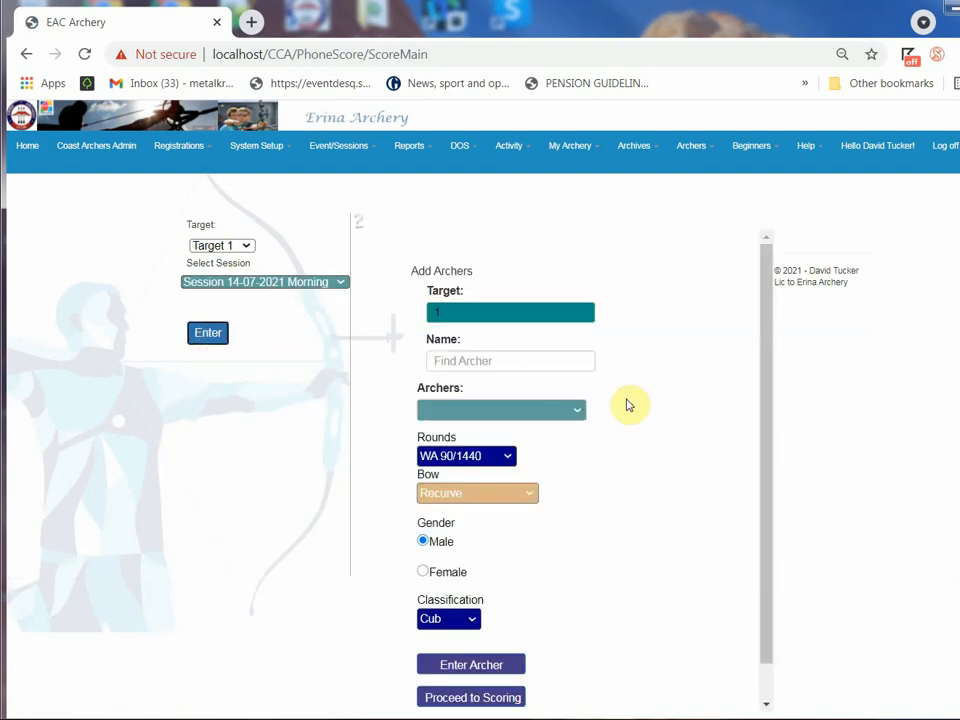
{"action": "scroll", "coordinate": [630, 420], "scroll_direction": "down", "scroll_amount": 1}
{"action": "left_click", "coordinate": [462, 660]}
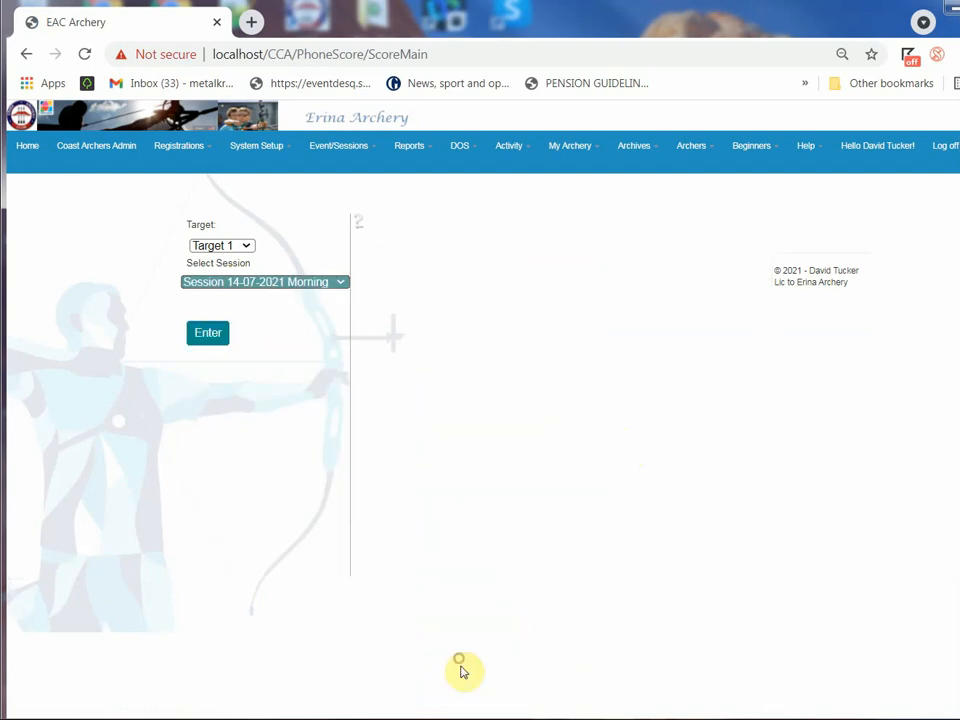
{"action": "left_click", "coordinate": [514, 431]}
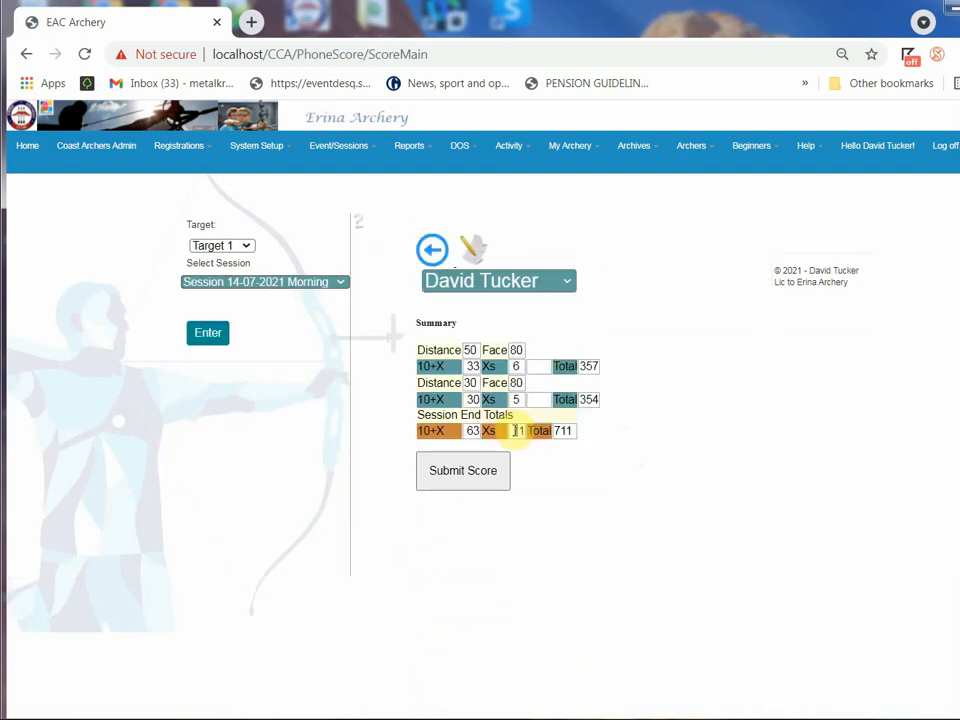
{"action": "left_click", "coordinate": [477, 248]}
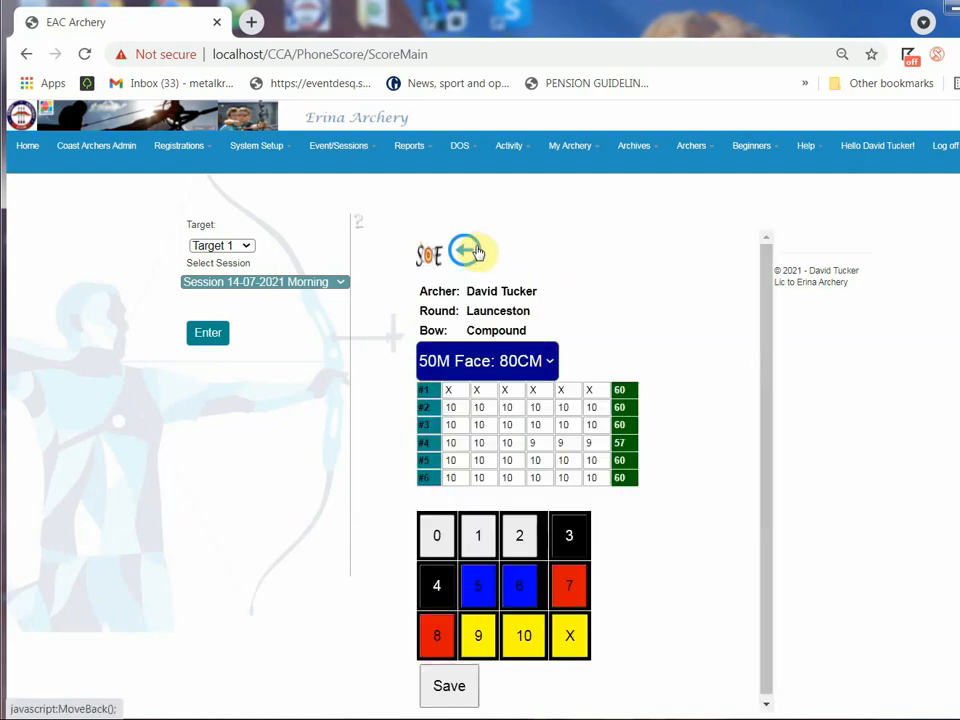
In end #6 at 50M, change arrow 2 to 1, arrow 4 to 2, arrow 5 to 7 and arrow 6 to 6, then save
{"action": "left_click", "coordinate": [530, 361]}
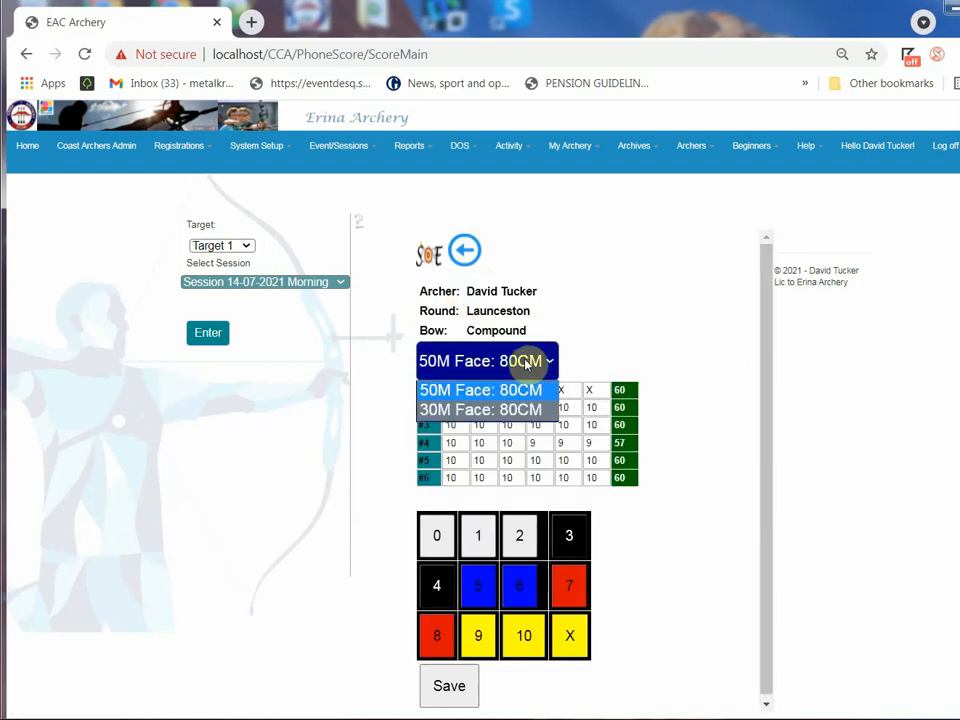
{"action": "left_click", "coordinate": [517, 363]}
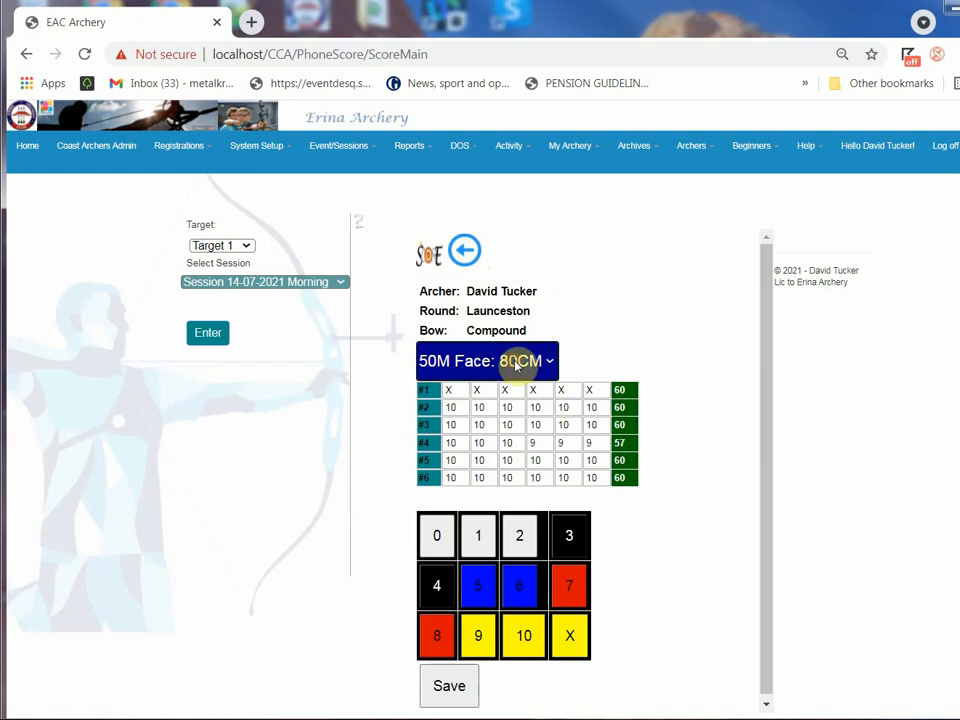
{"action": "left_click", "coordinate": [601, 477]}
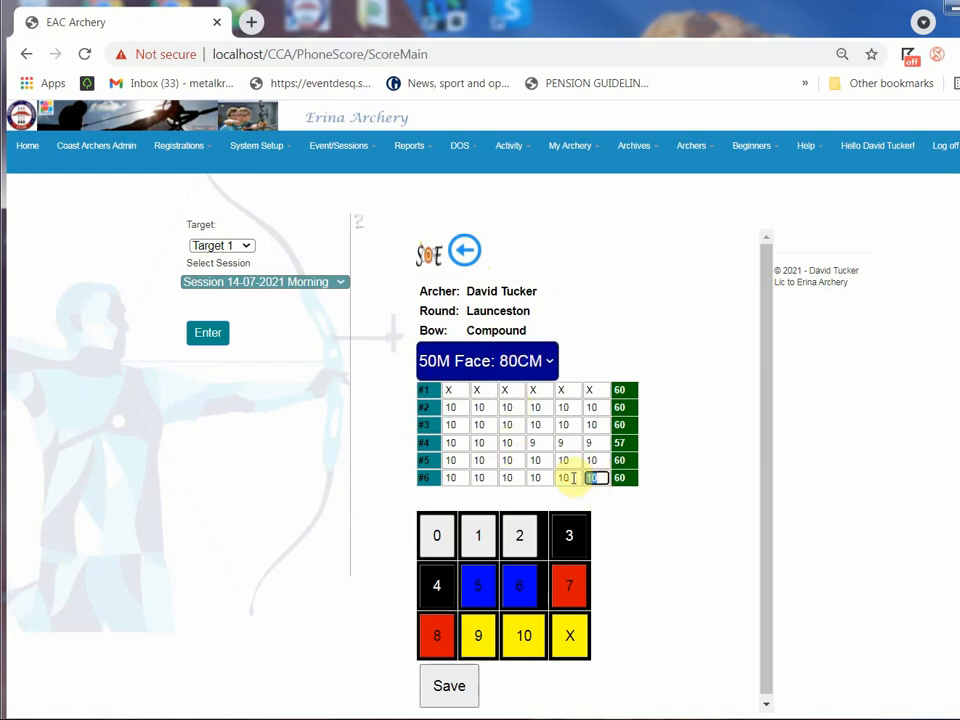
{"action": "left_click", "coordinate": [565, 478]}
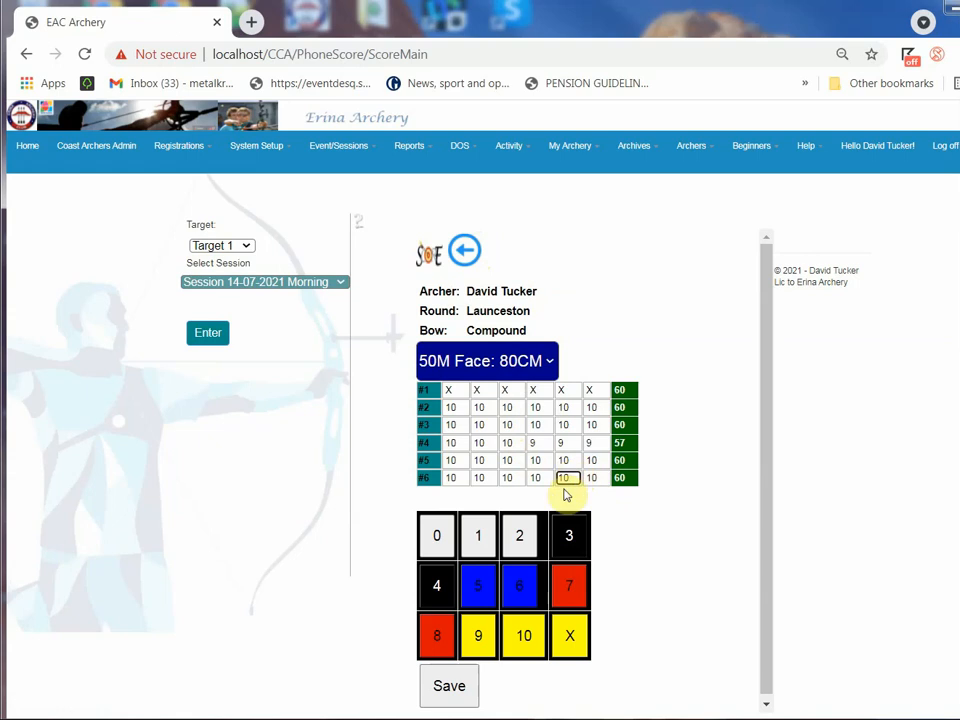
{"action": "left_click", "coordinate": [576, 592]}
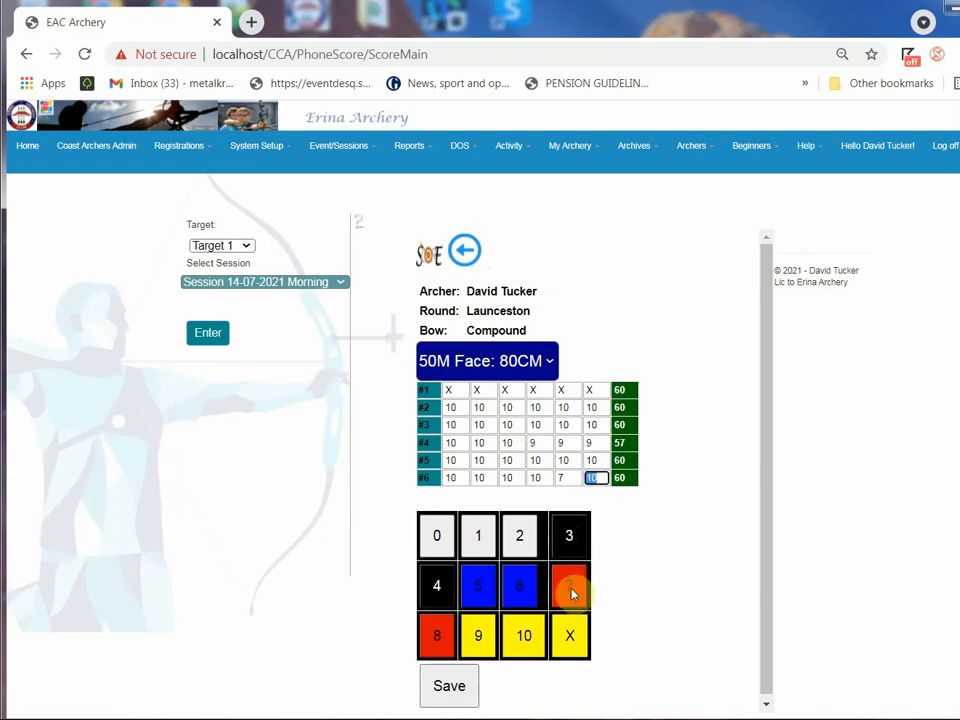
{"action": "left_click", "coordinate": [530, 585]}
{"action": "left_click", "coordinate": [537, 477]}
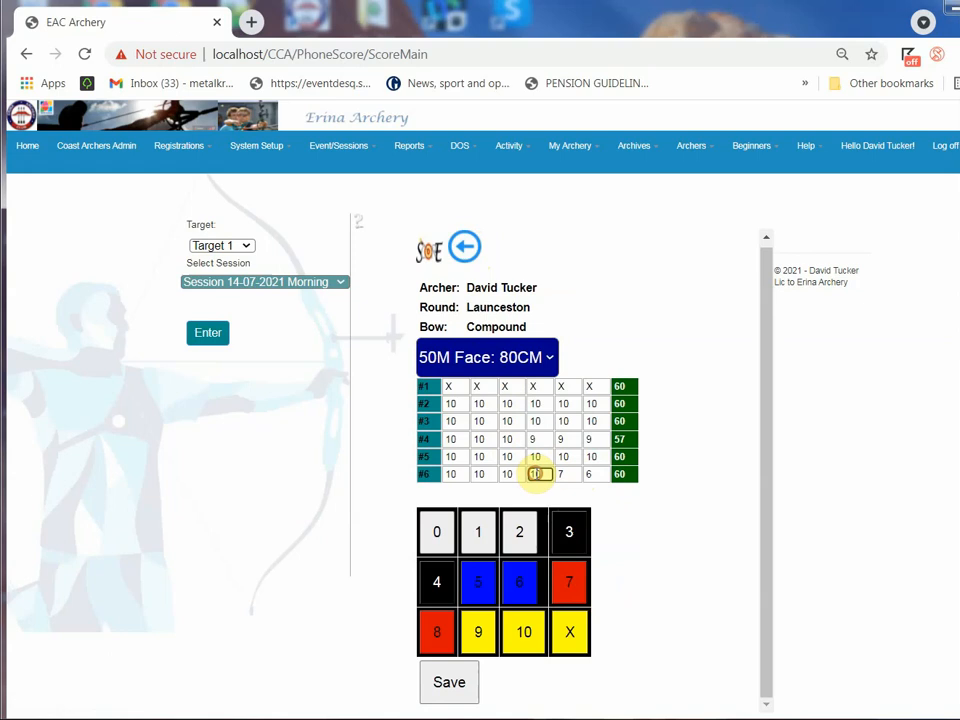
{"action": "left_click", "coordinate": [521, 533]}
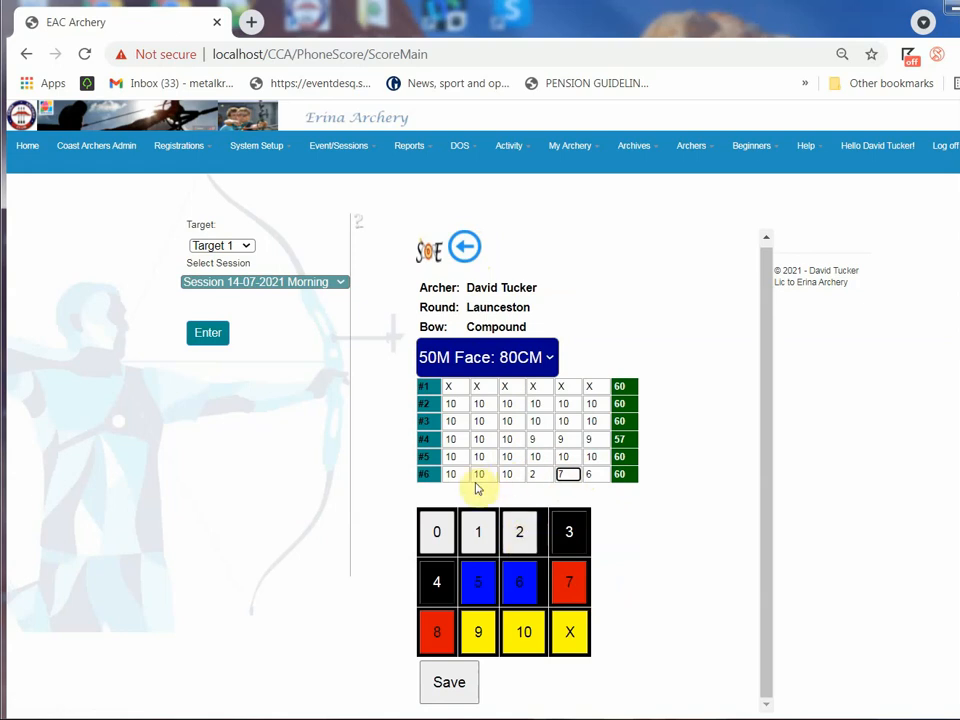
{"action": "left_click", "coordinate": [480, 475]}
{"action": "left_click", "coordinate": [480, 531]}
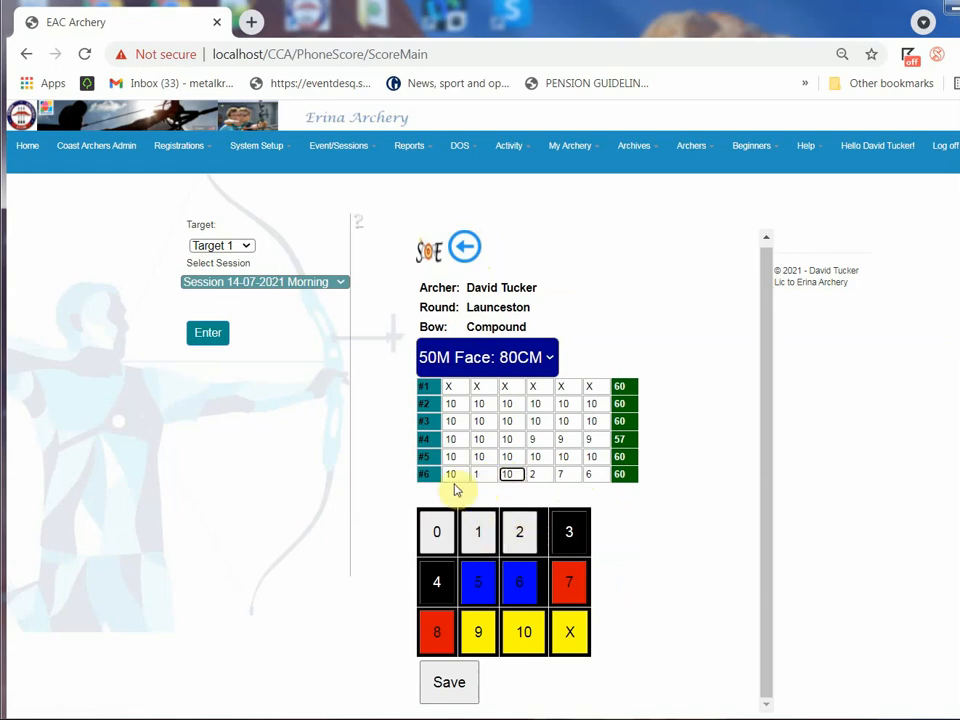
{"action": "left_click", "coordinate": [441, 690]}
Go back to the archer's score summary and submit the edited score
{"action": "left_click", "coordinate": [684, 157]}
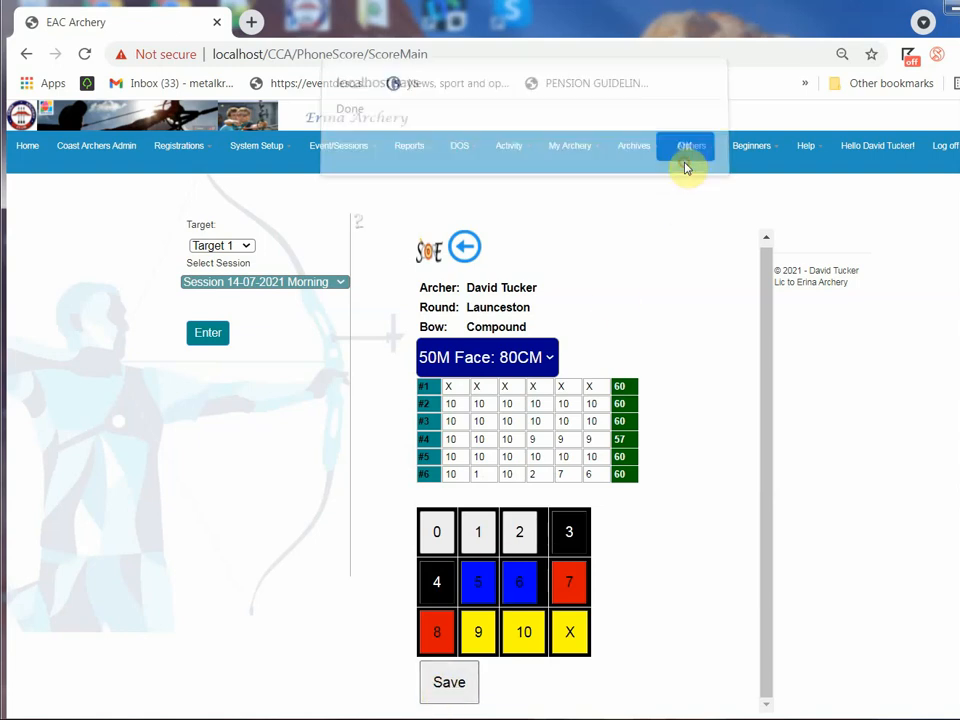
{"action": "left_click", "coordinate": [470, 253]}
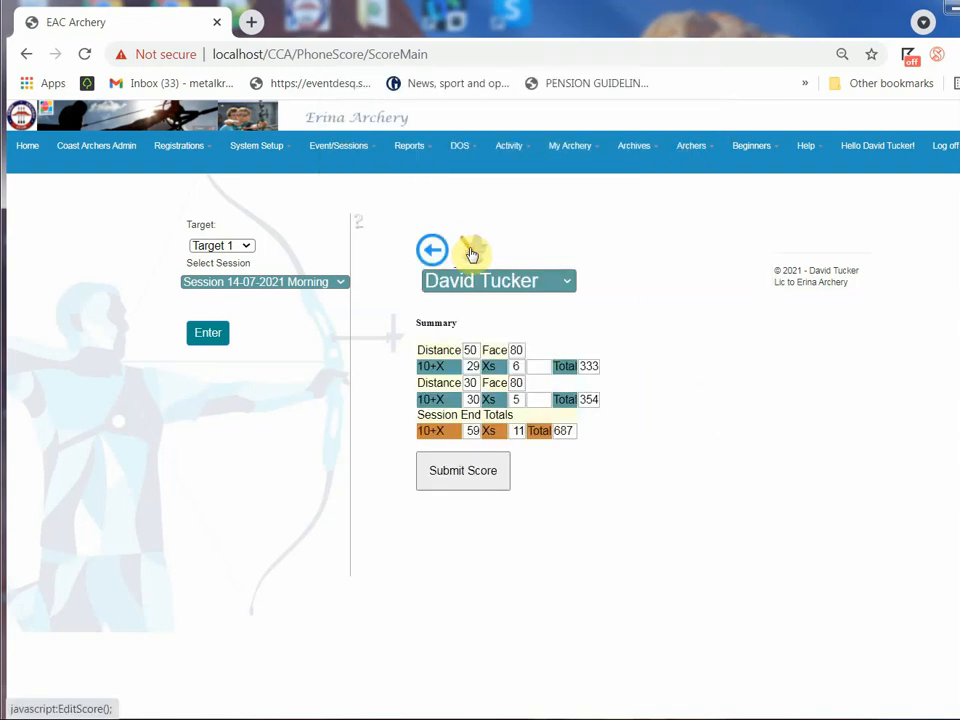
{"action": "left_click", "coordinate": [466, 474]}
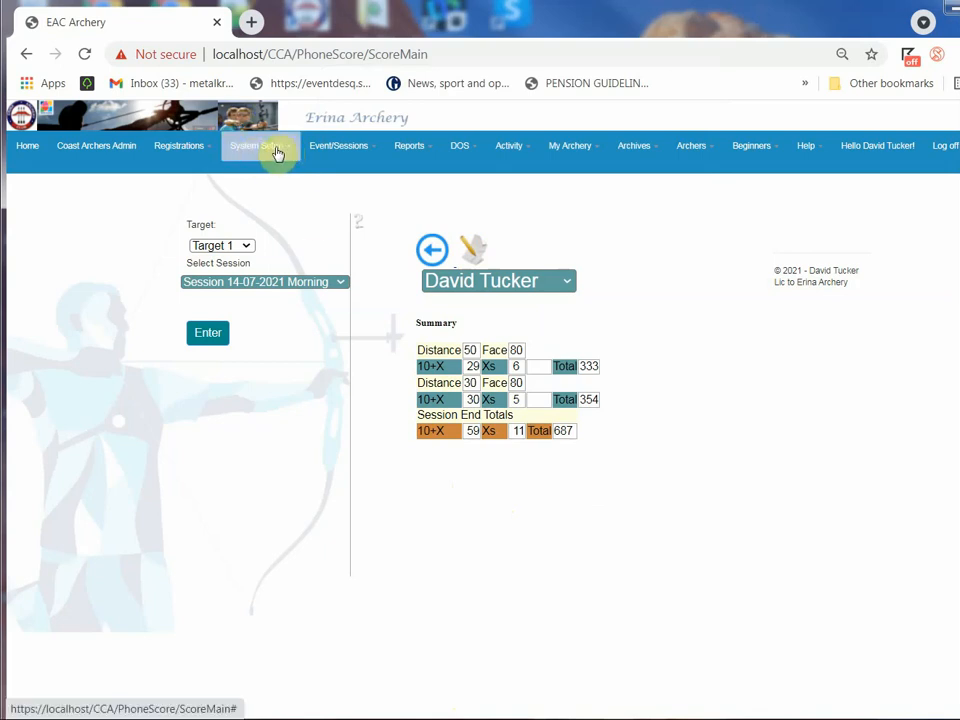
Reopen the initial ratings form, select the same archer by name and retrieve the current rating for Compound and Target
{"action": "left_click", "coordinate": [336, 146]}
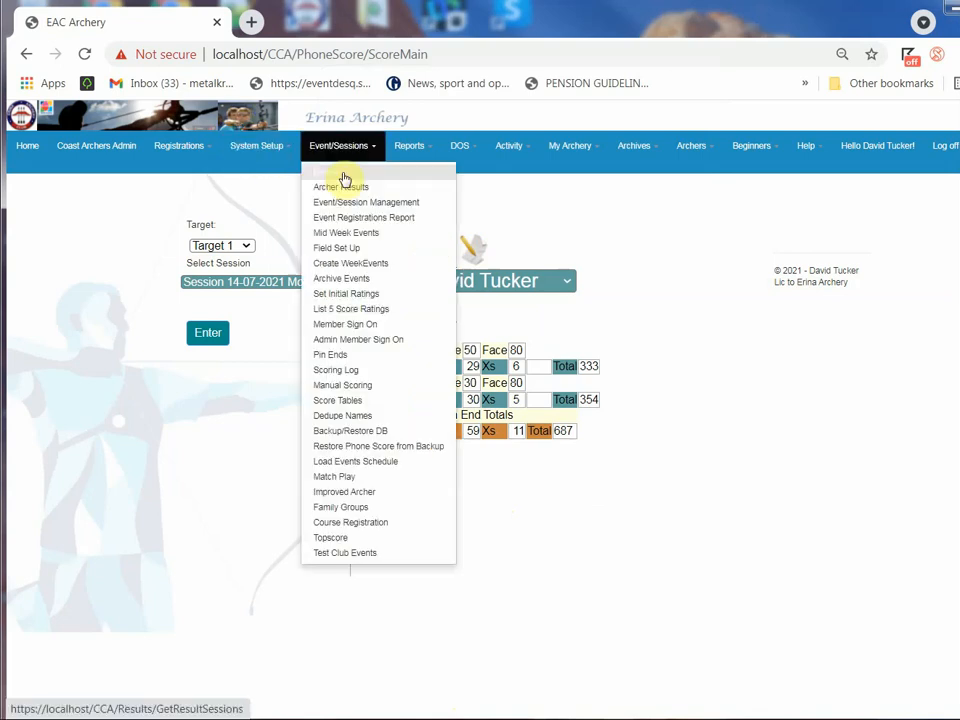
{"action": "left_click", "coordinate": [339, 295]}
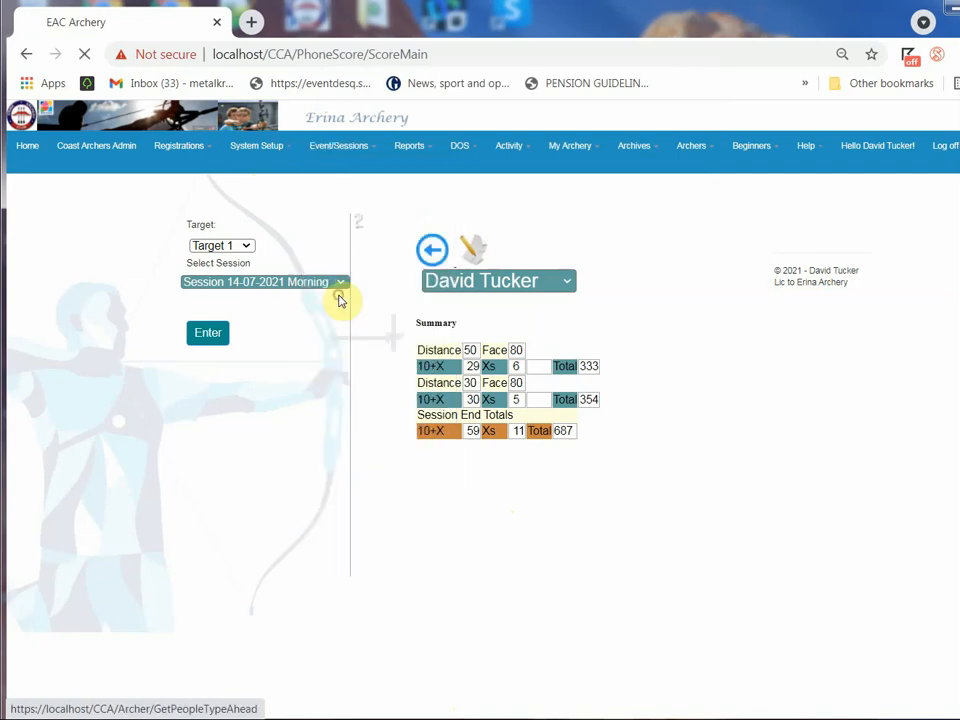
{"action": "left_click", "coordinate": [302, 229]}
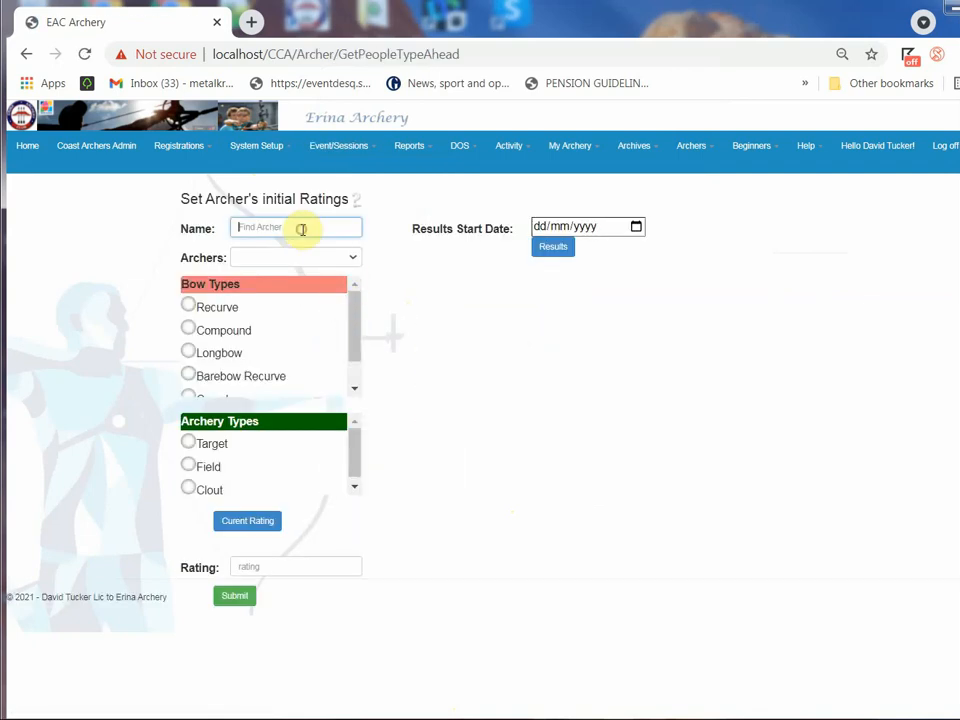
{"action": "type", "text": "da"}
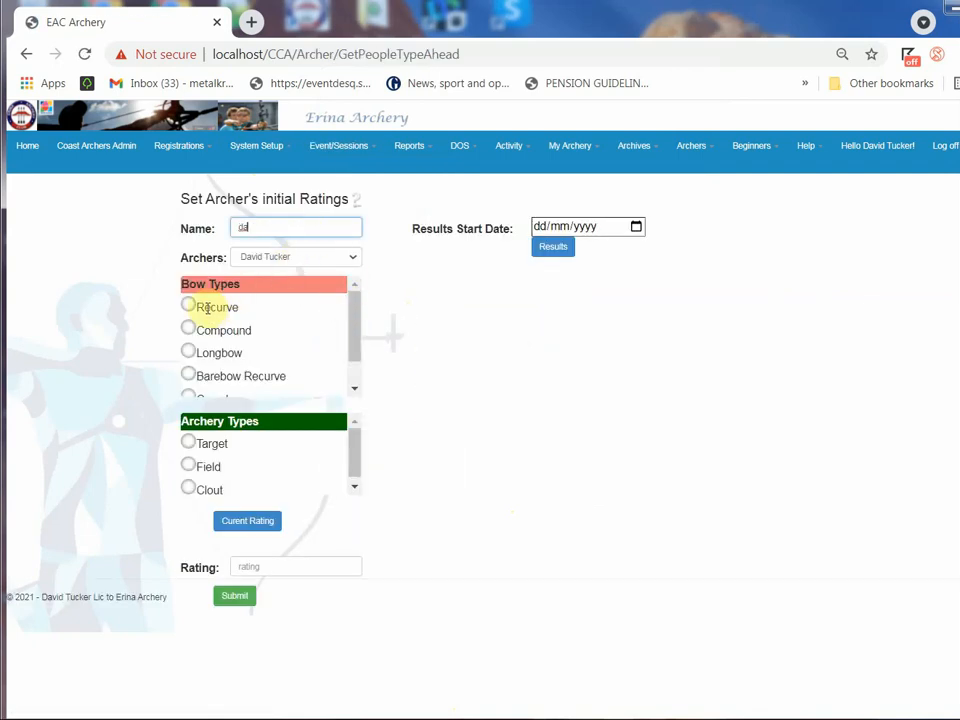
{"action": "left_click", "coordinate": [248, 258]}
{"action": "left_click", "coordinate": [250, 272]}
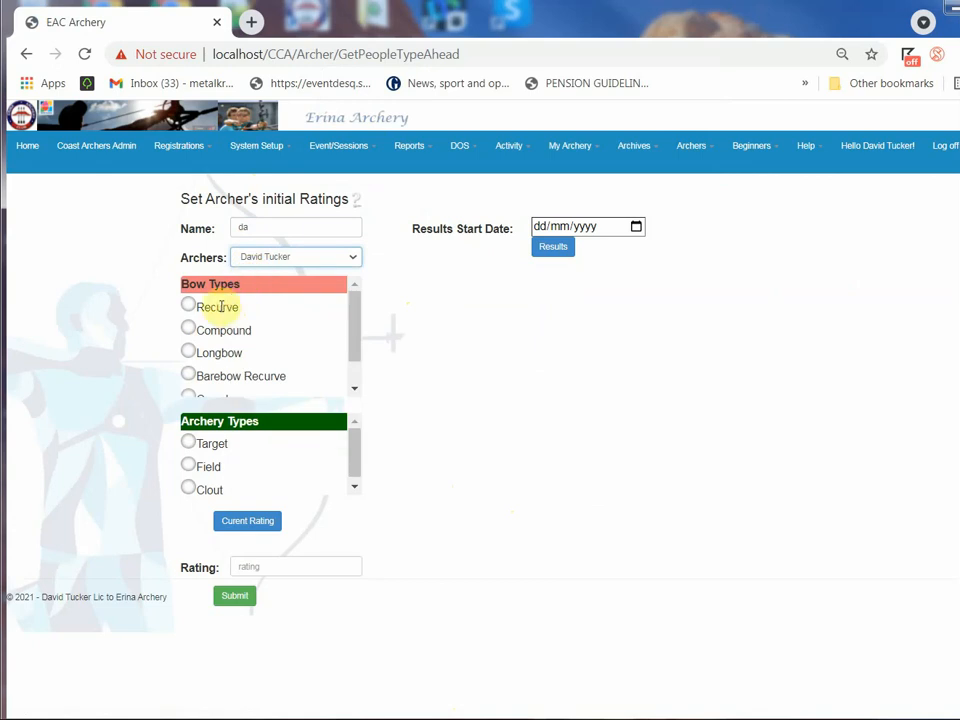
{"action": "left_click", "coordinate": [189, 328]}
{"action": "left_click", "coordinate": [188, 441]}
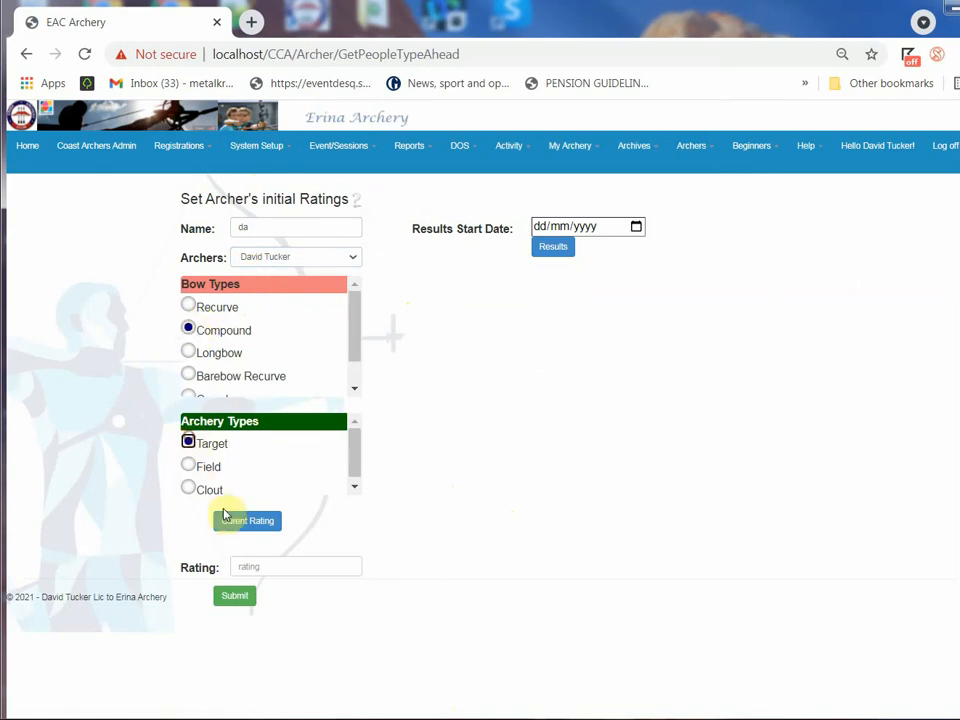
{"action": "left_click", "coordinate": [236, 522]}
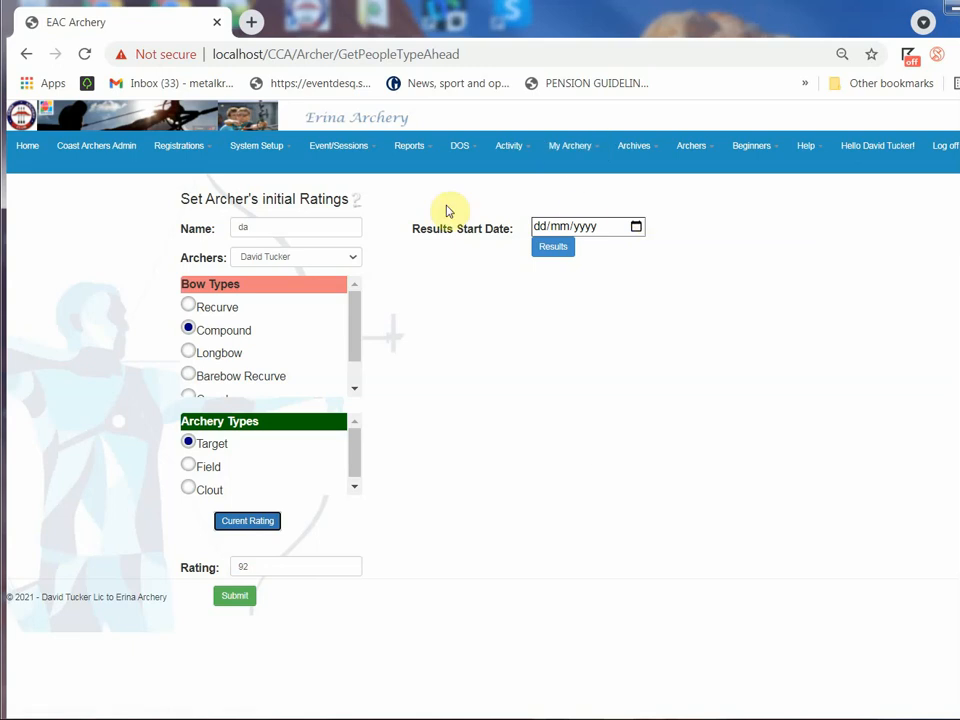
Open the score tables and list the single archers to manage, first for CLub 07-08-2021 Afternoon, then for Session 14-07-2021 Morning
{"action": "left_click", "coordinate": [334, 150]}
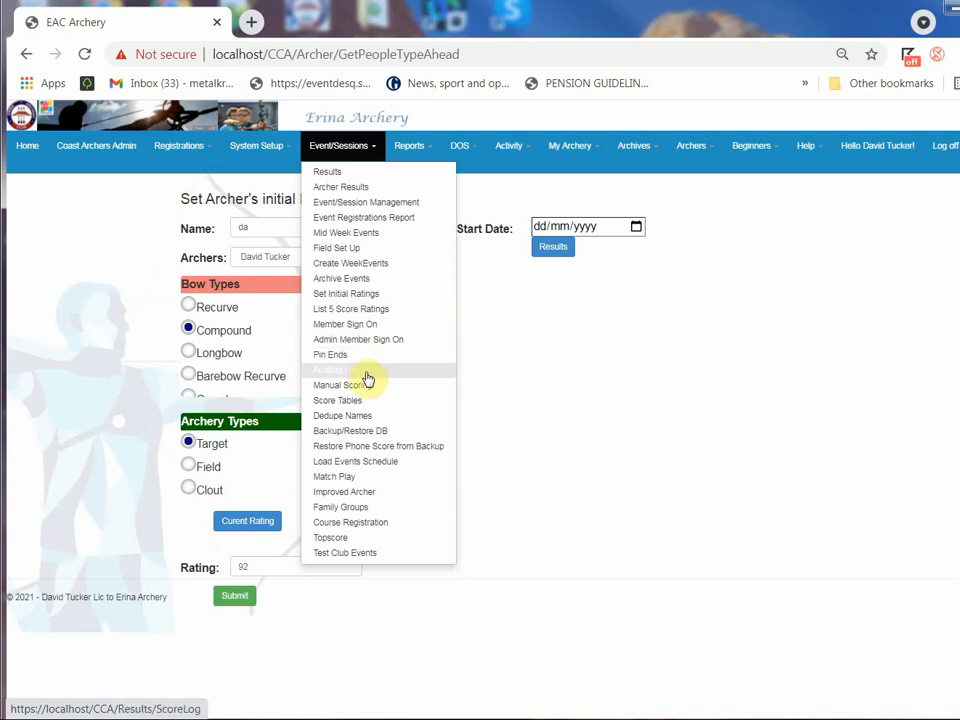
{"action": "left_click", "coordinate": [352, 405]}
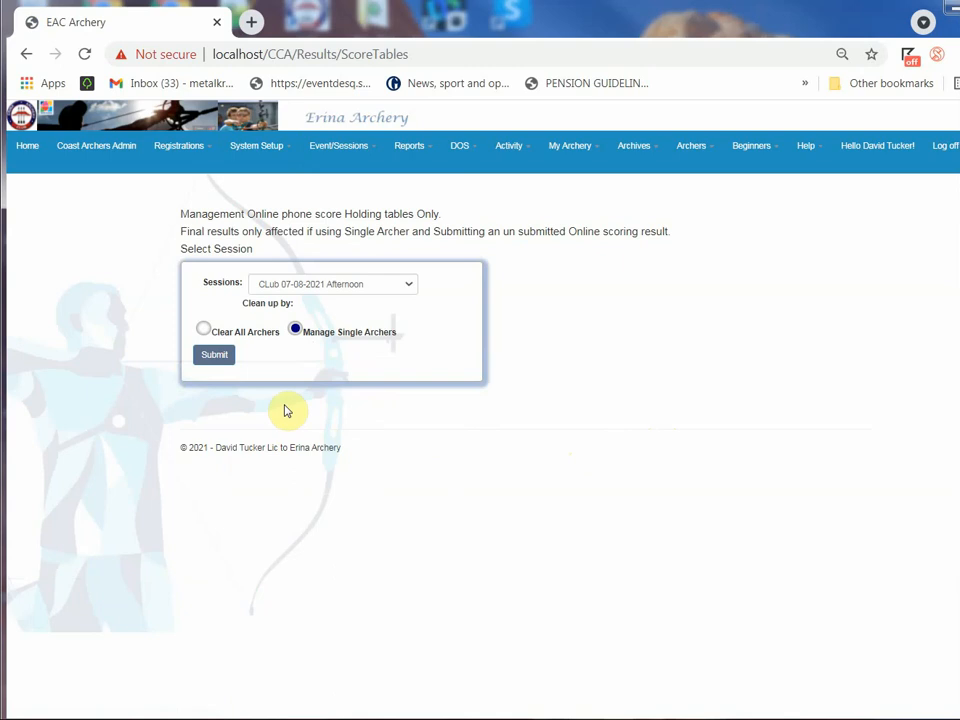
{"action": "left_click", "coordinate": [214, 356]}
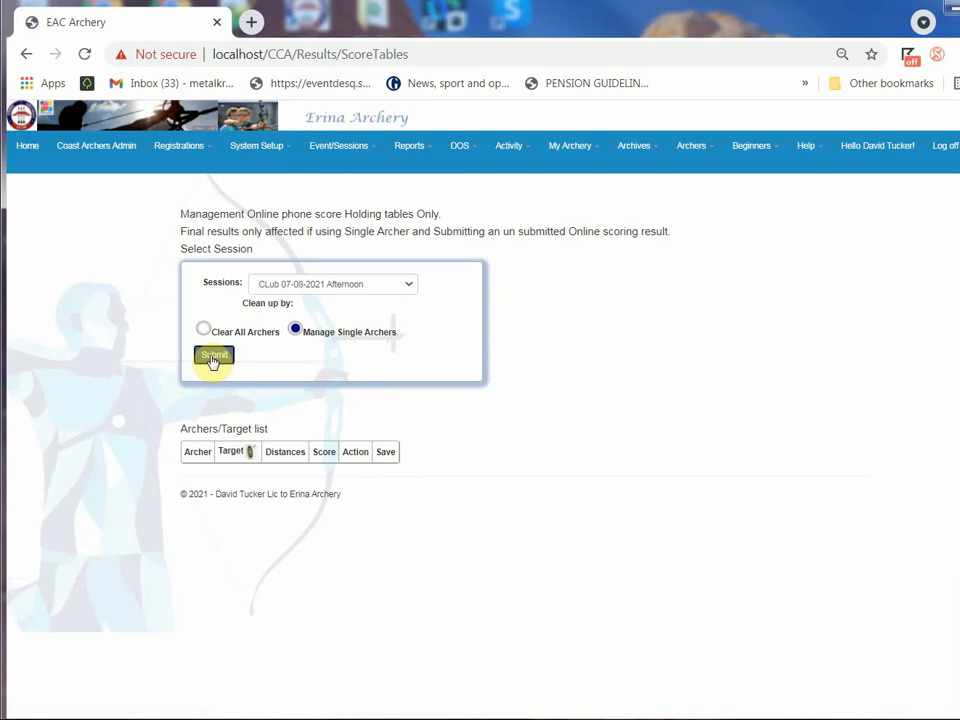
{"action": "left_click", "coordinate": [352, 285]}
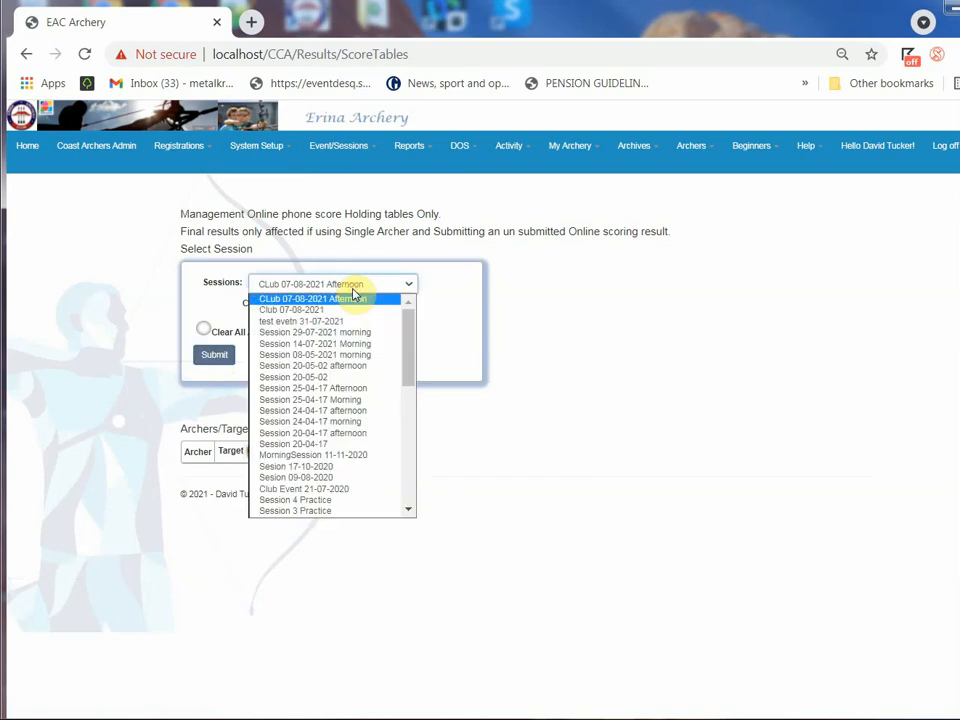
{"action": "left_click", "coordinate": [343, 343]}
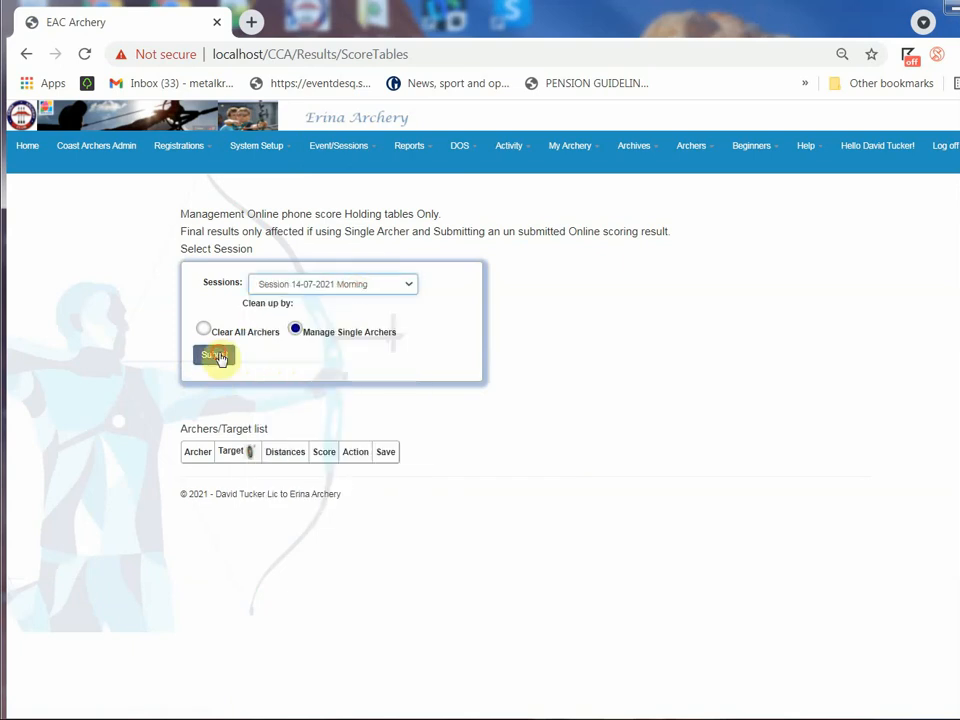
{"action": "left_click", "coordinate": [216, 356]}
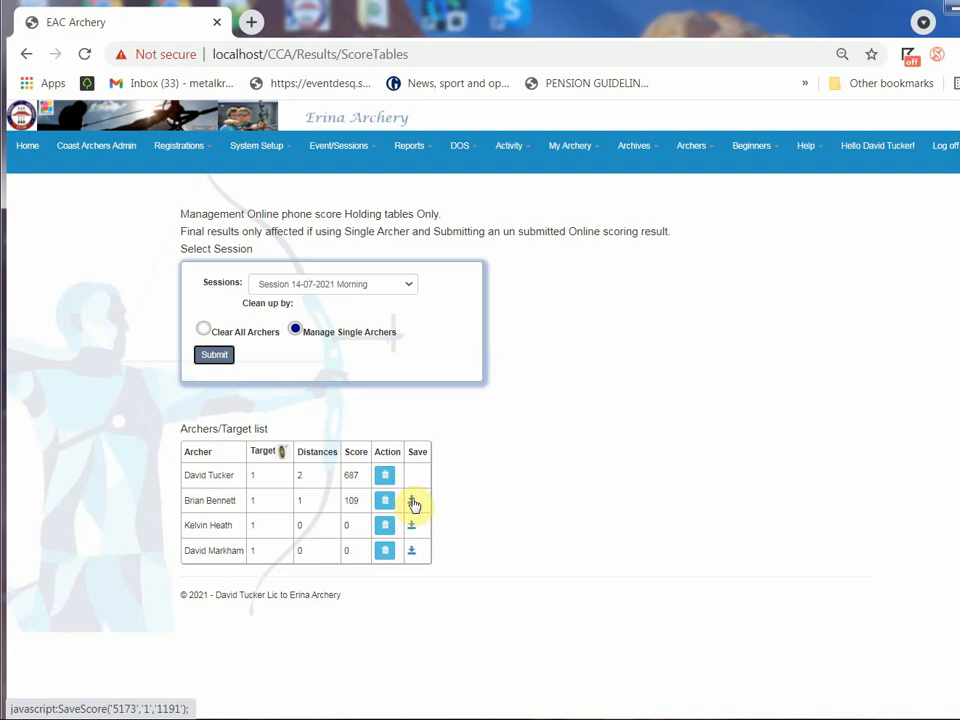
{"action": "left_click", "coordinate": [341, 150]}
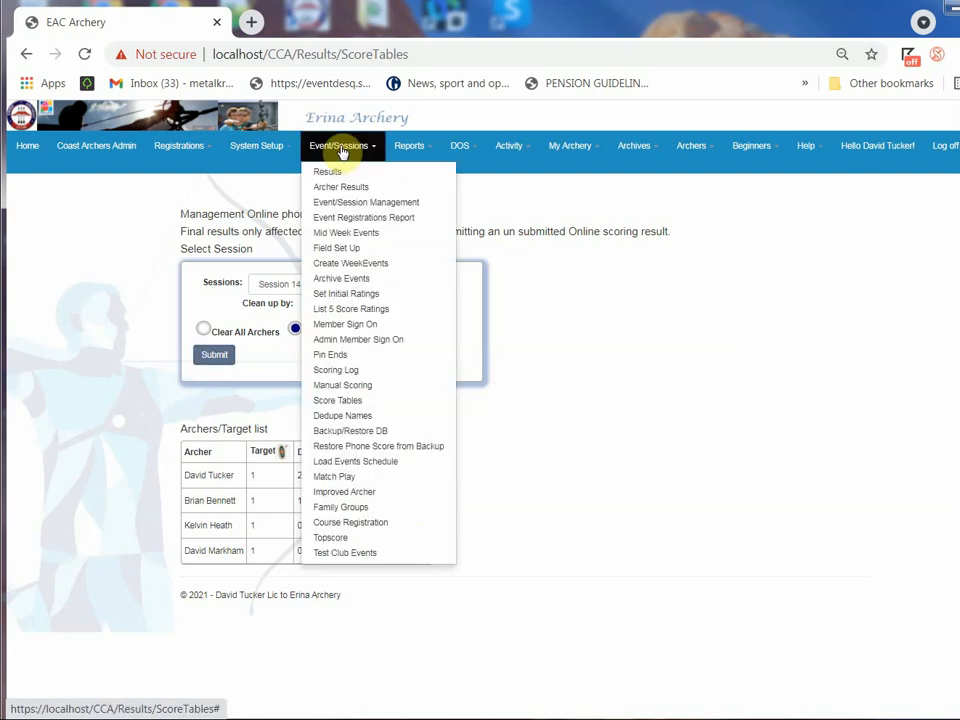
{"action": "left_click", "coordinate": [110, 270]}
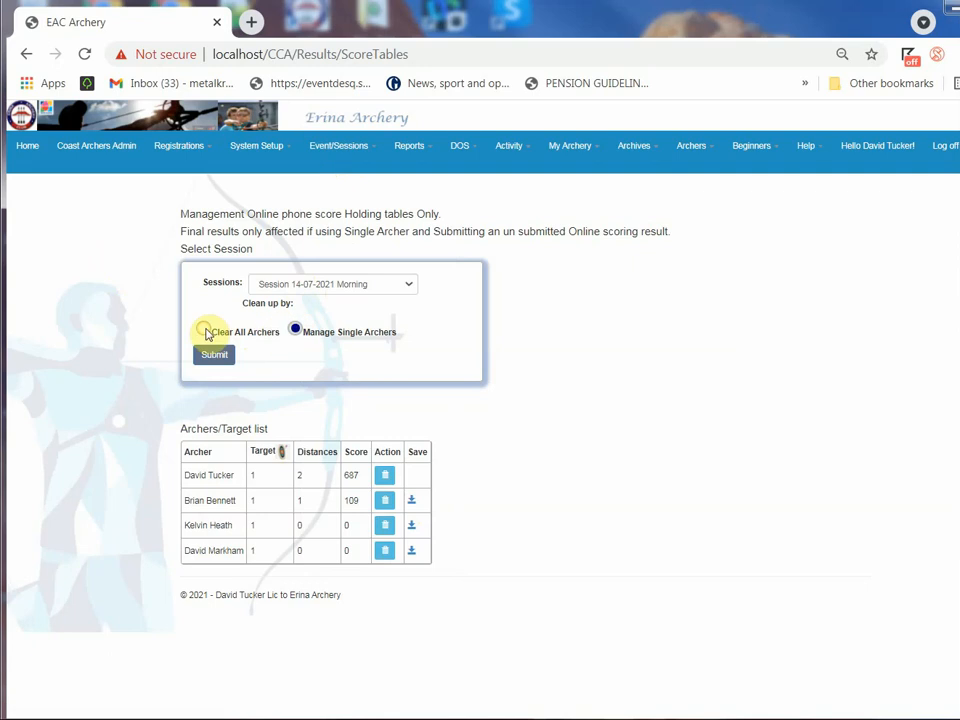
Open Match Play and start creating a match for Session 20-05-02 afternoon
{"action": "left_click", "coordinate": [338, 147]}
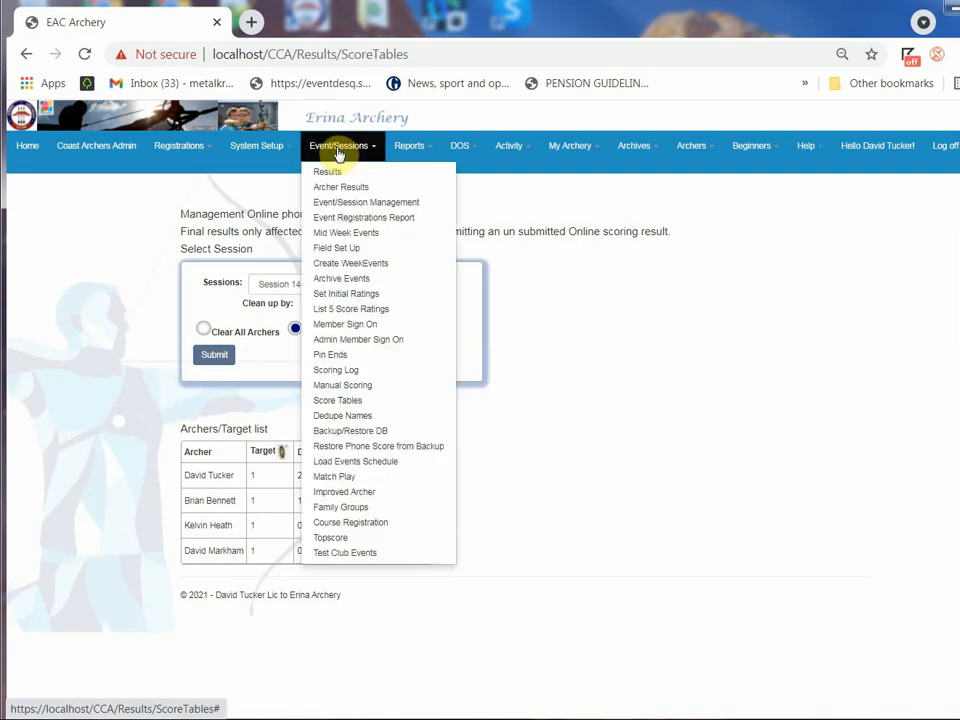
{"action": "left_click", "coordinate": [351, 485]}
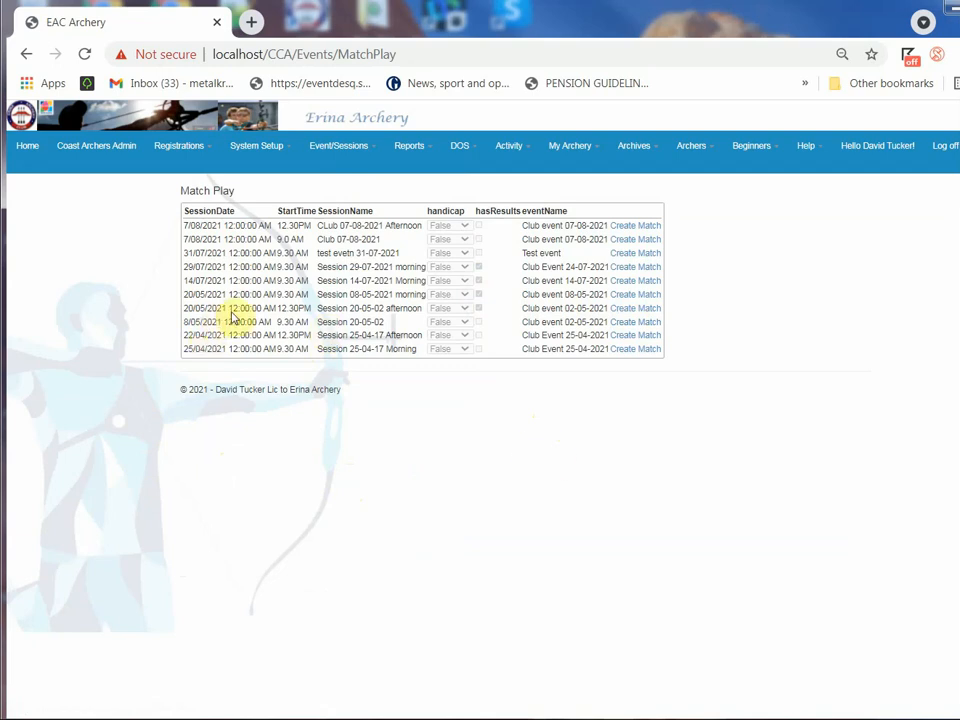
{"action": "left_click", "coordinate": [620, 312]}
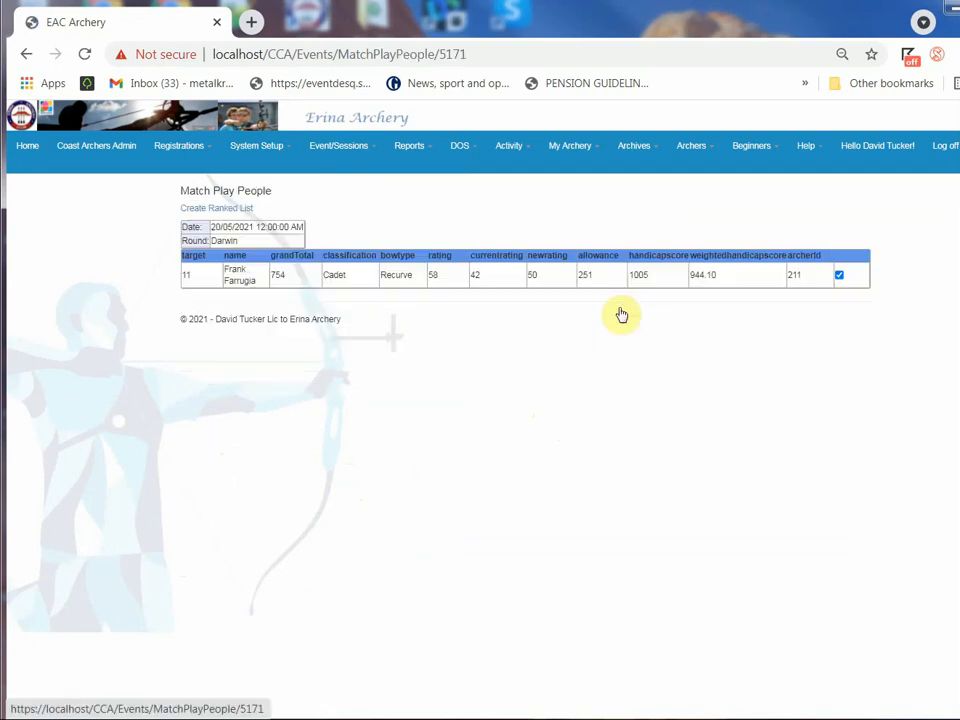